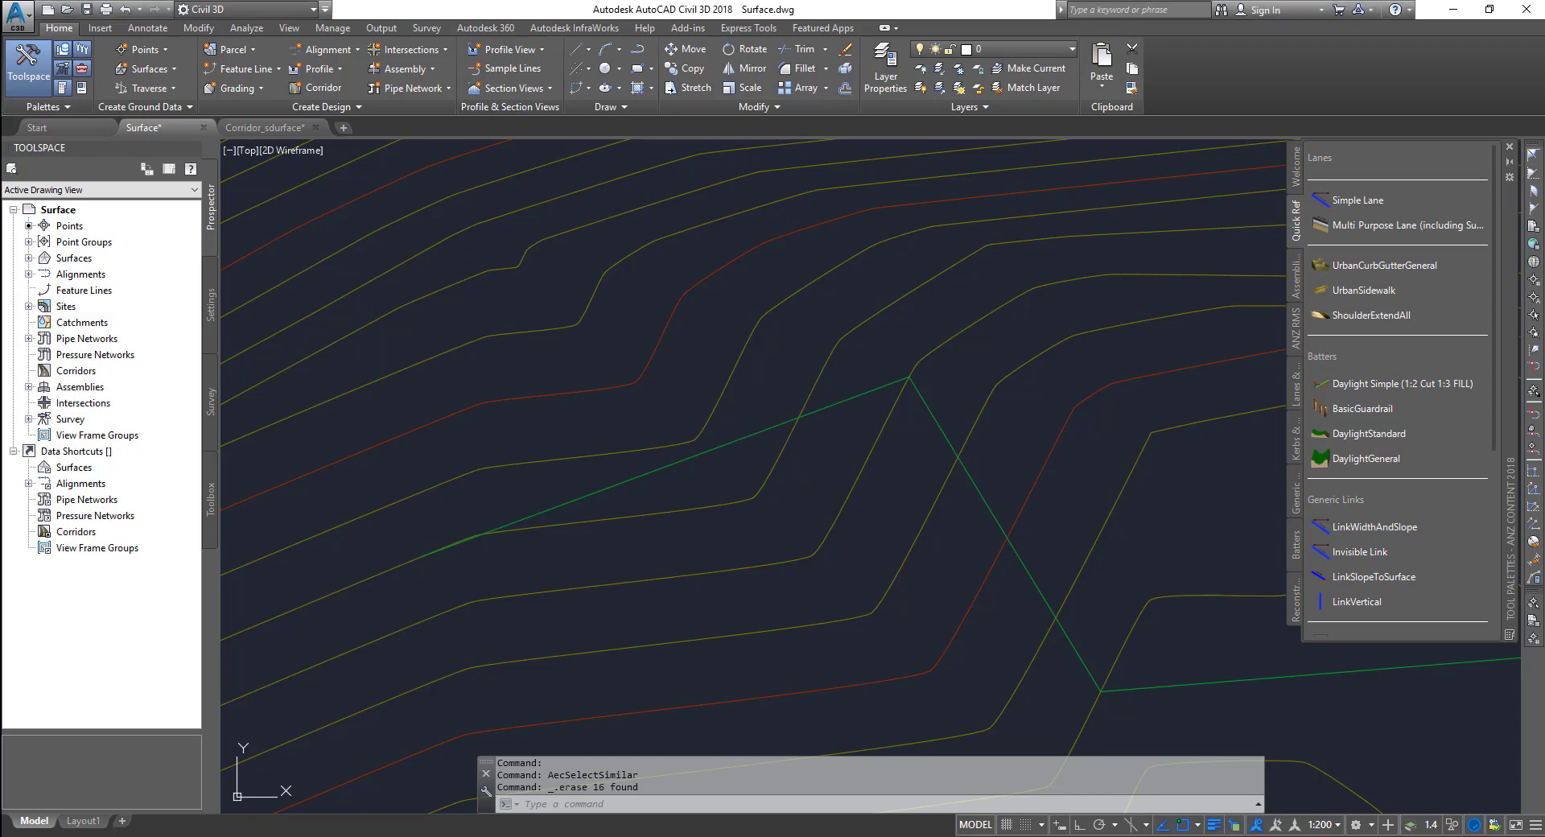
Select the green ANZ_Grading feature line lying across the contours.
mouse_move(743, 438)
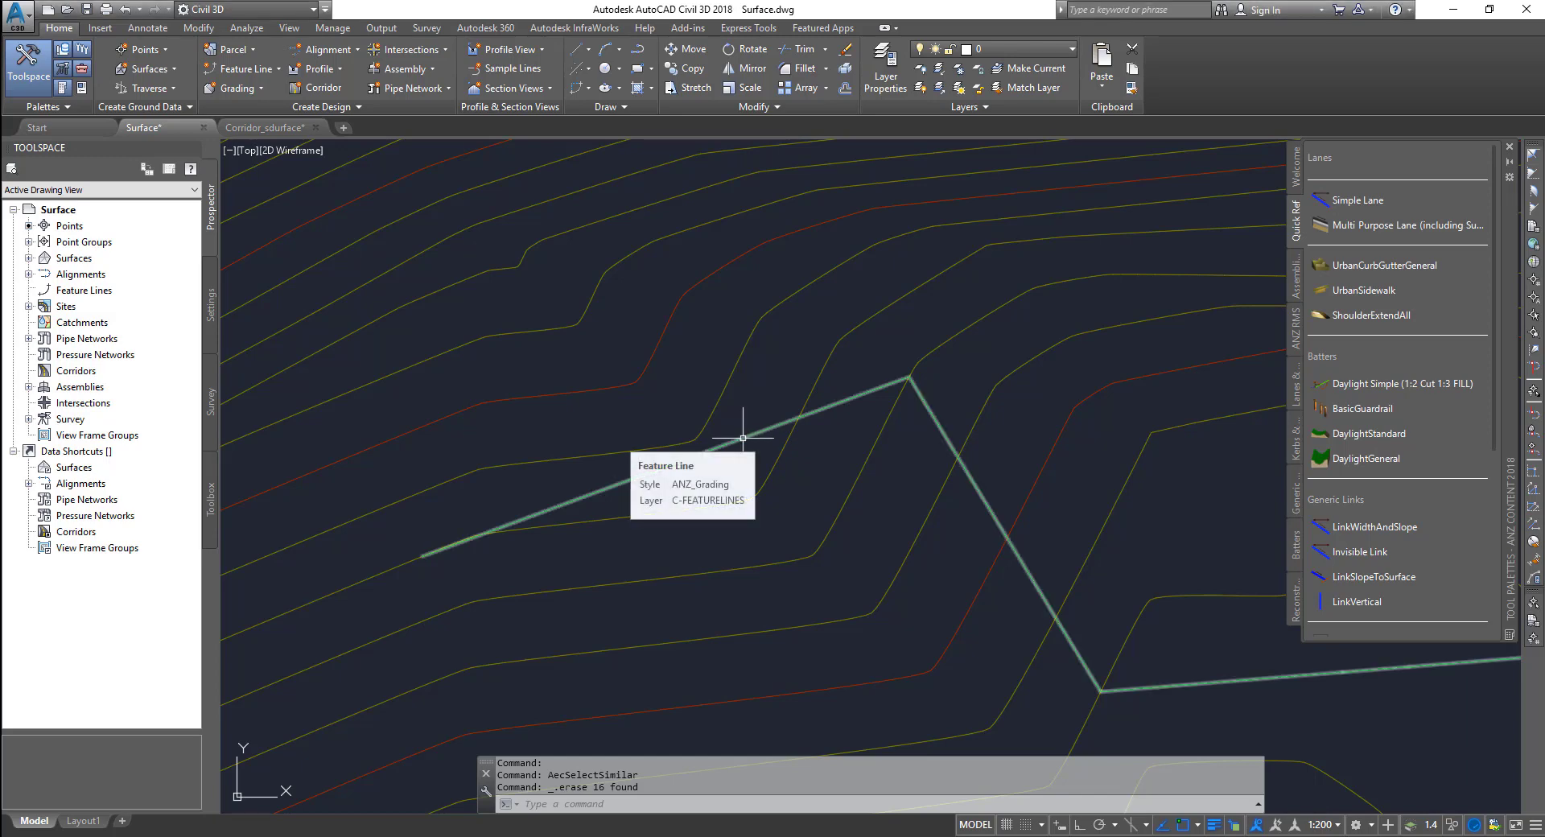
click(742, 438)
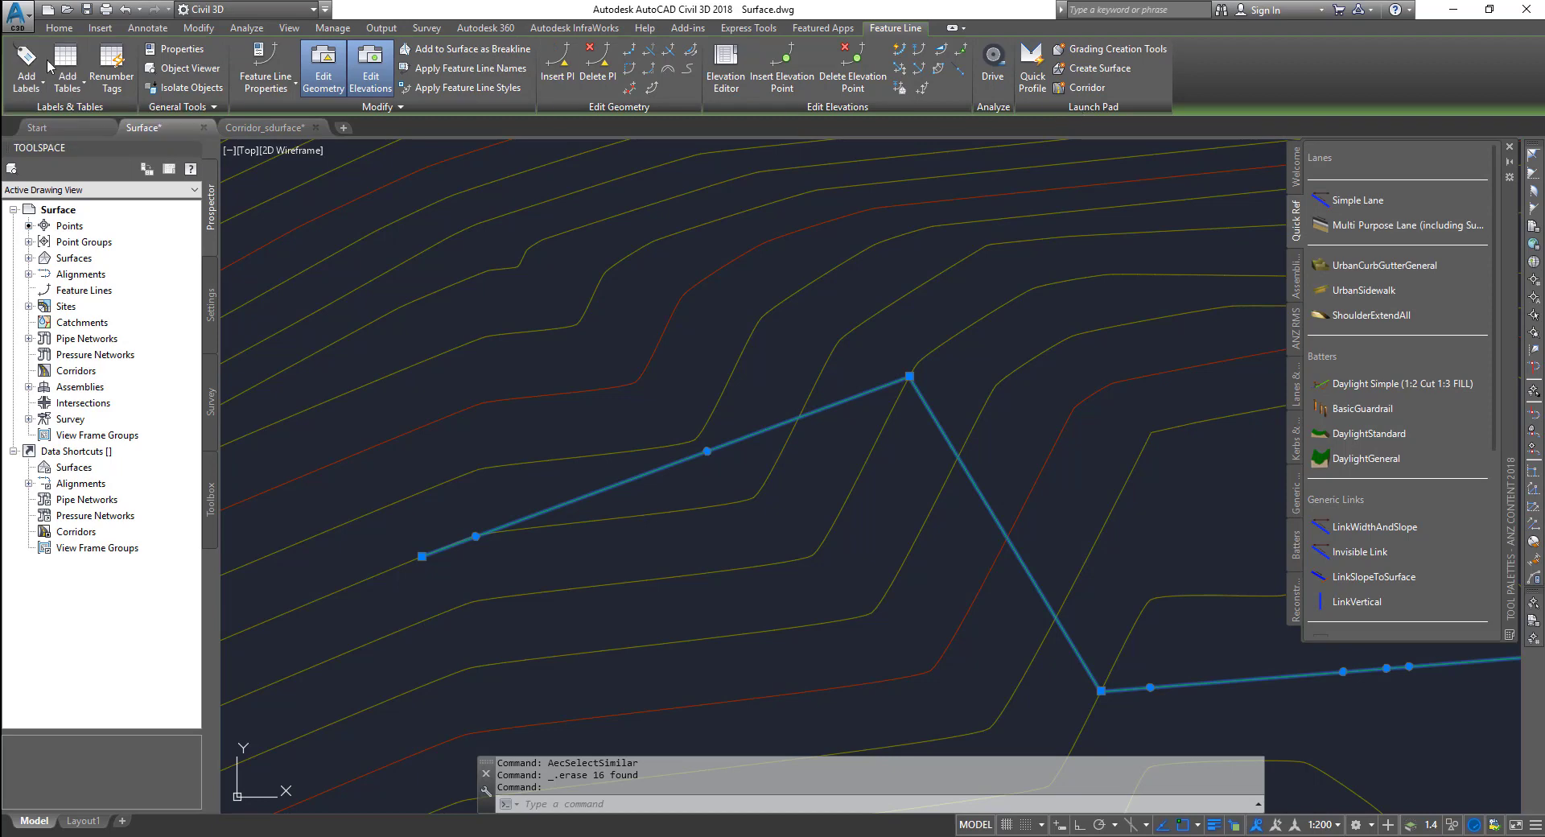
Add single-segment elevation and length labels to four segments of the feature line.
click(22, 94)
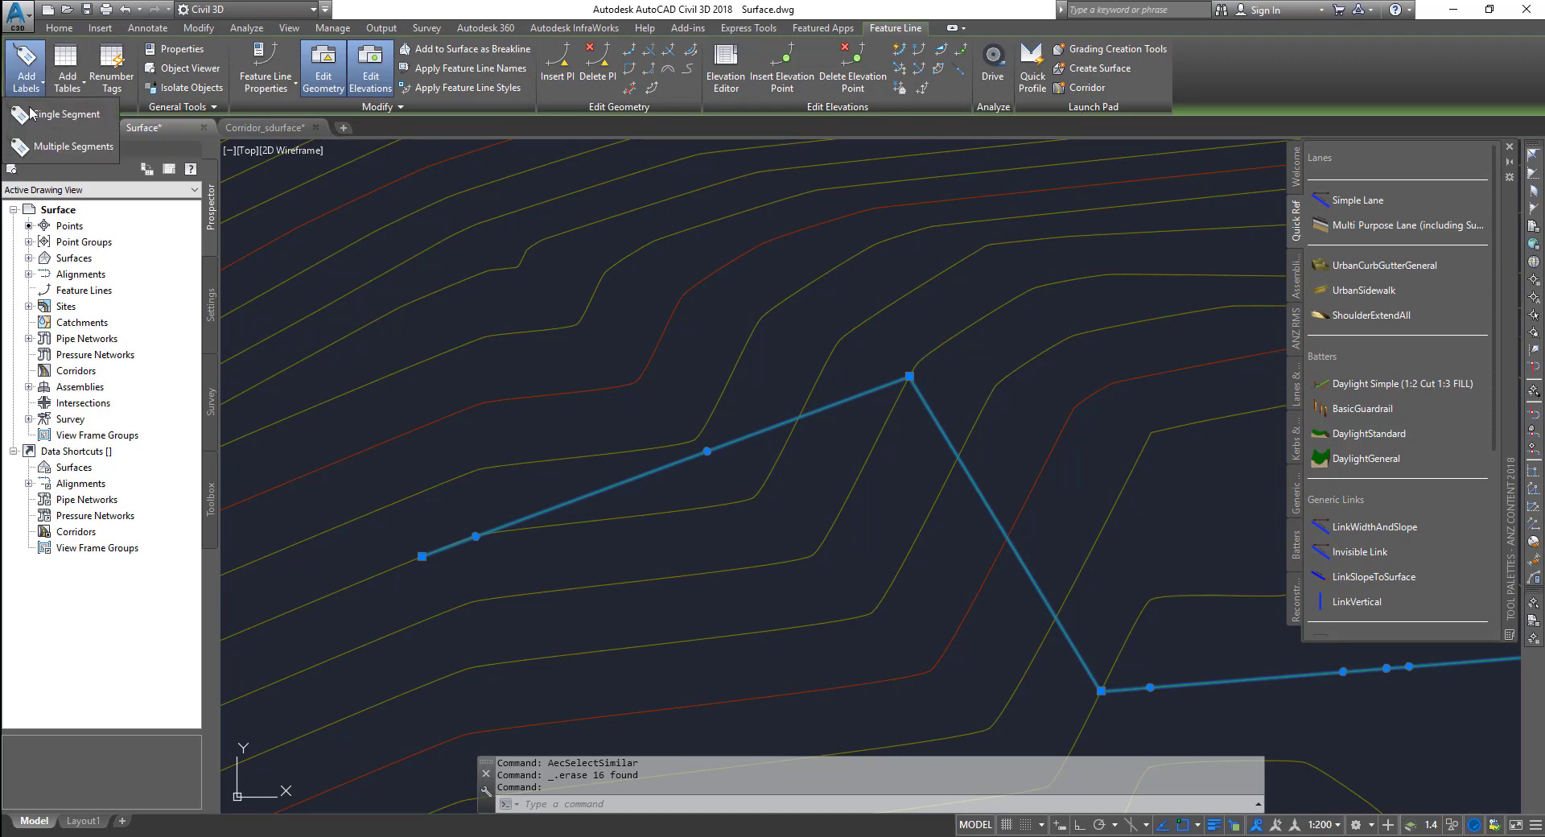
click(71, 120)
click(539, 512)
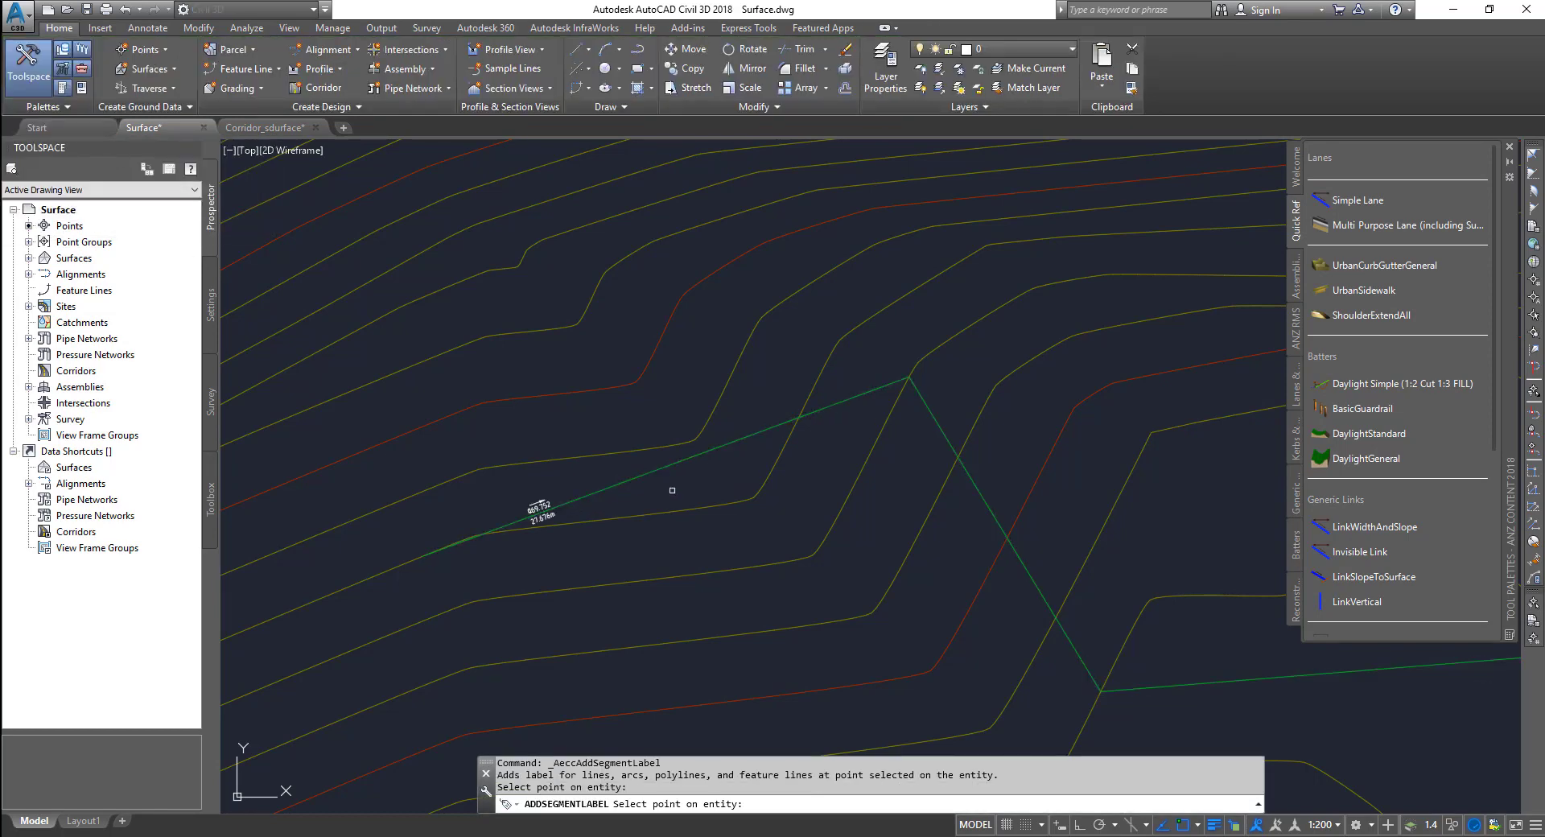
click(701, 455)
click(751, 433)
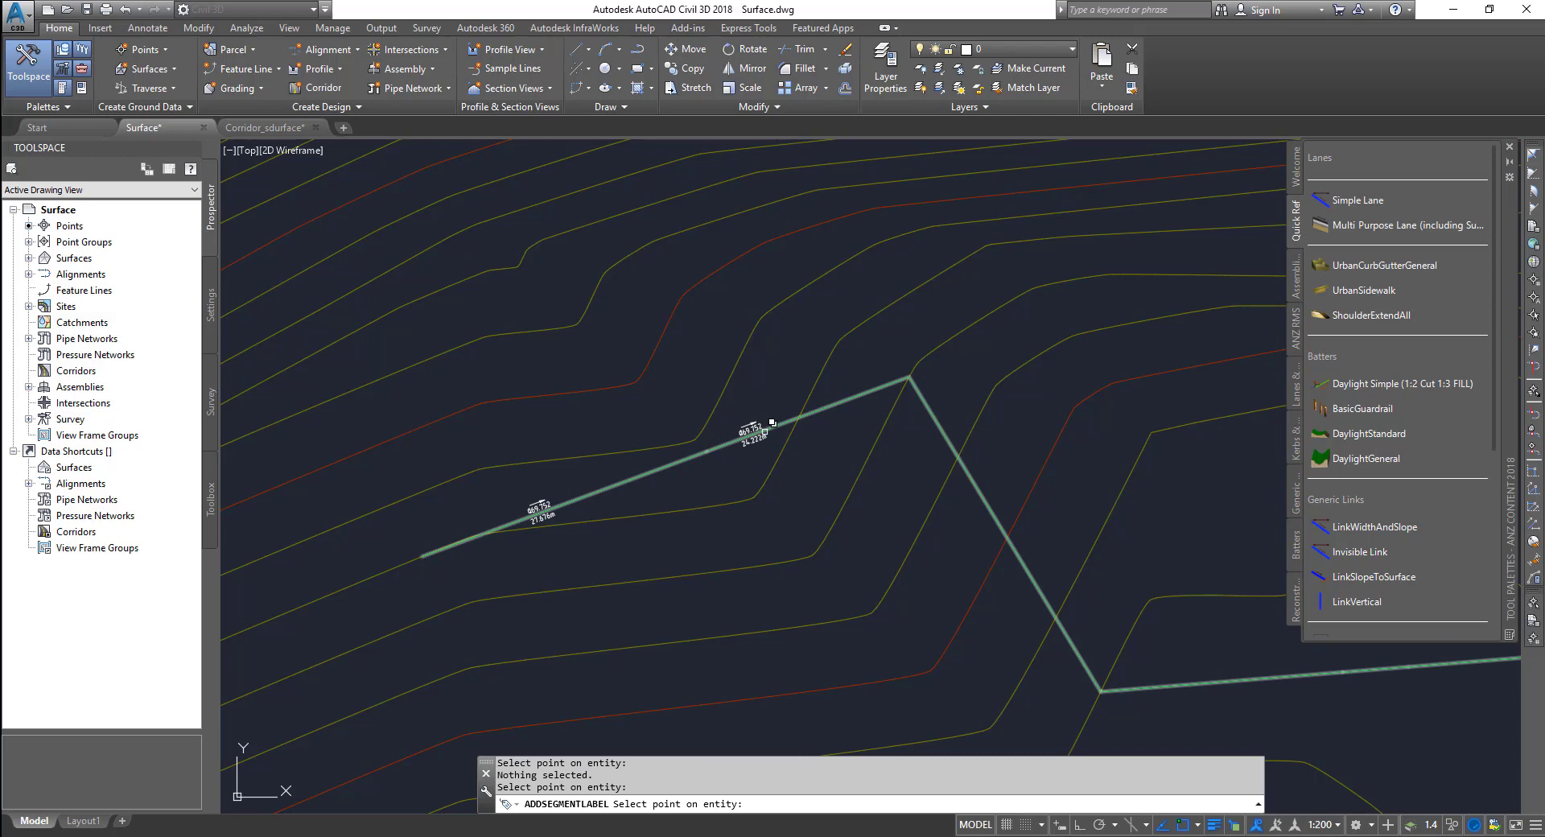
click(857, 392)
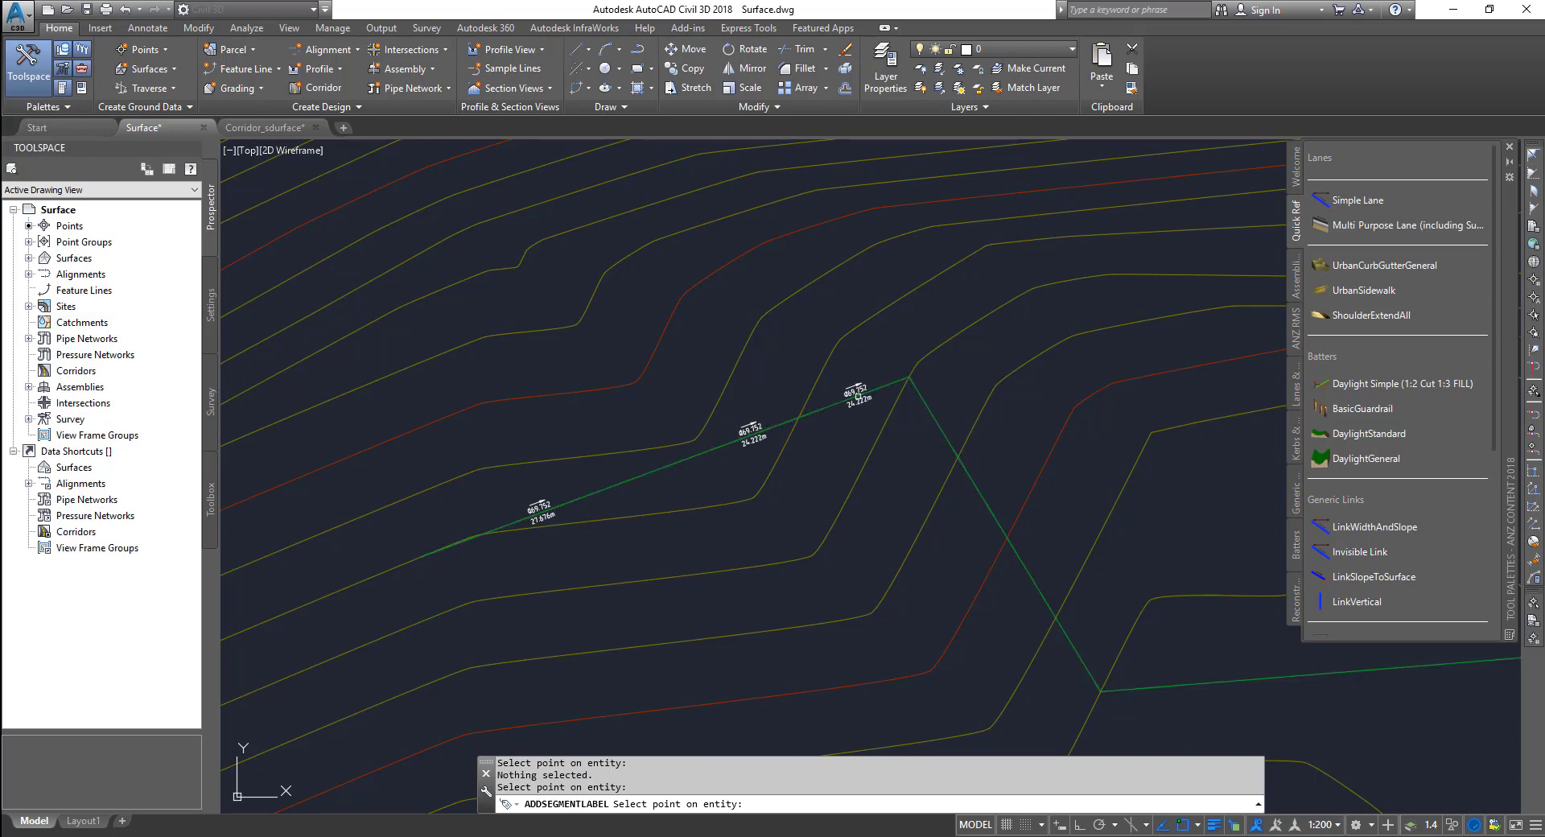
key(Escape)
Label all remaining segments at once with Add Labels > Multiple Segments.
click(857, 395)
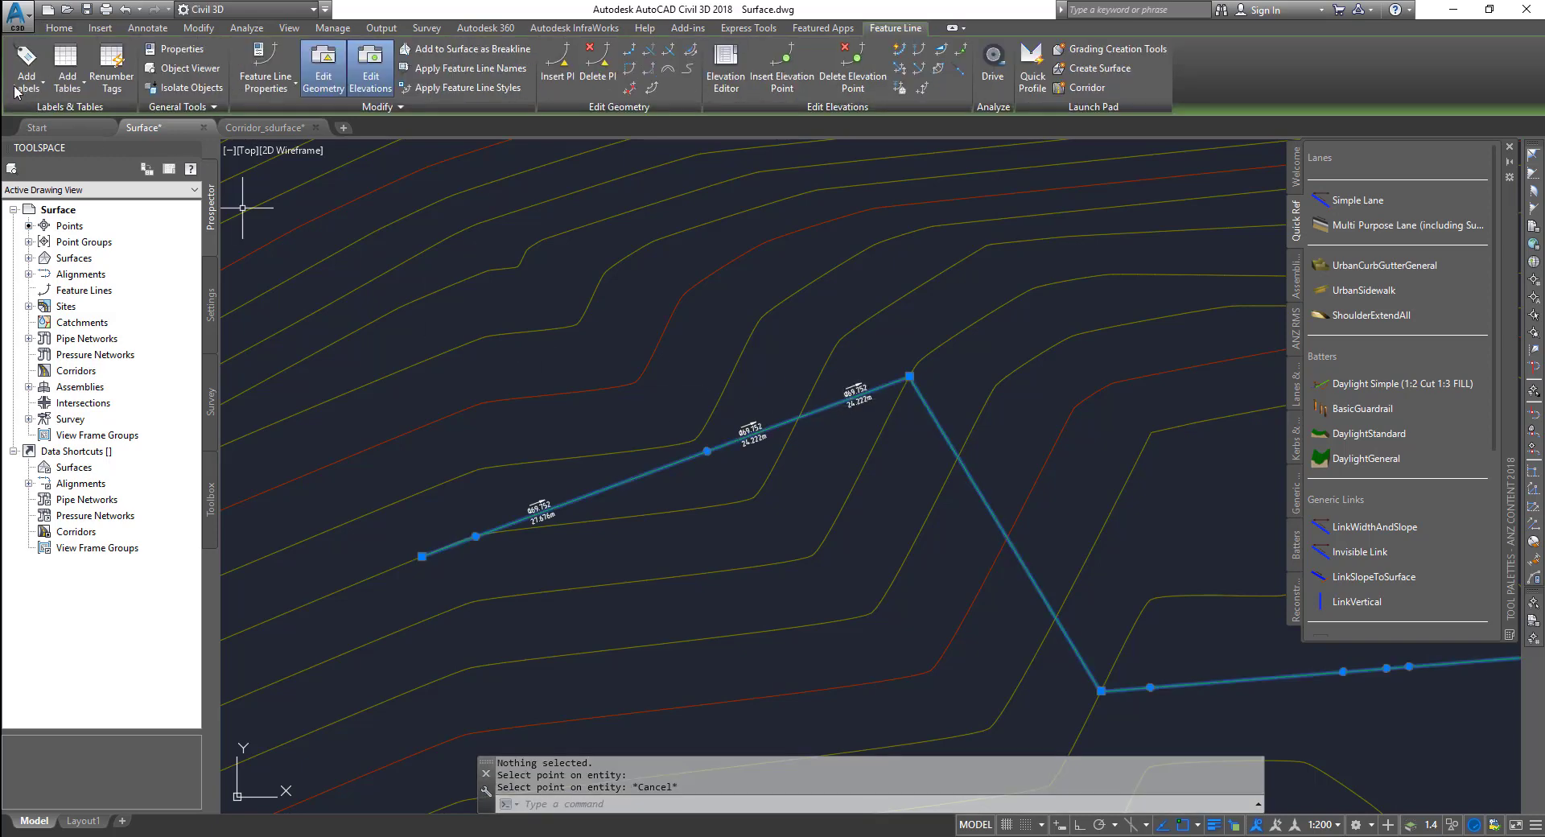
click(26, 73)
click(58, 146)
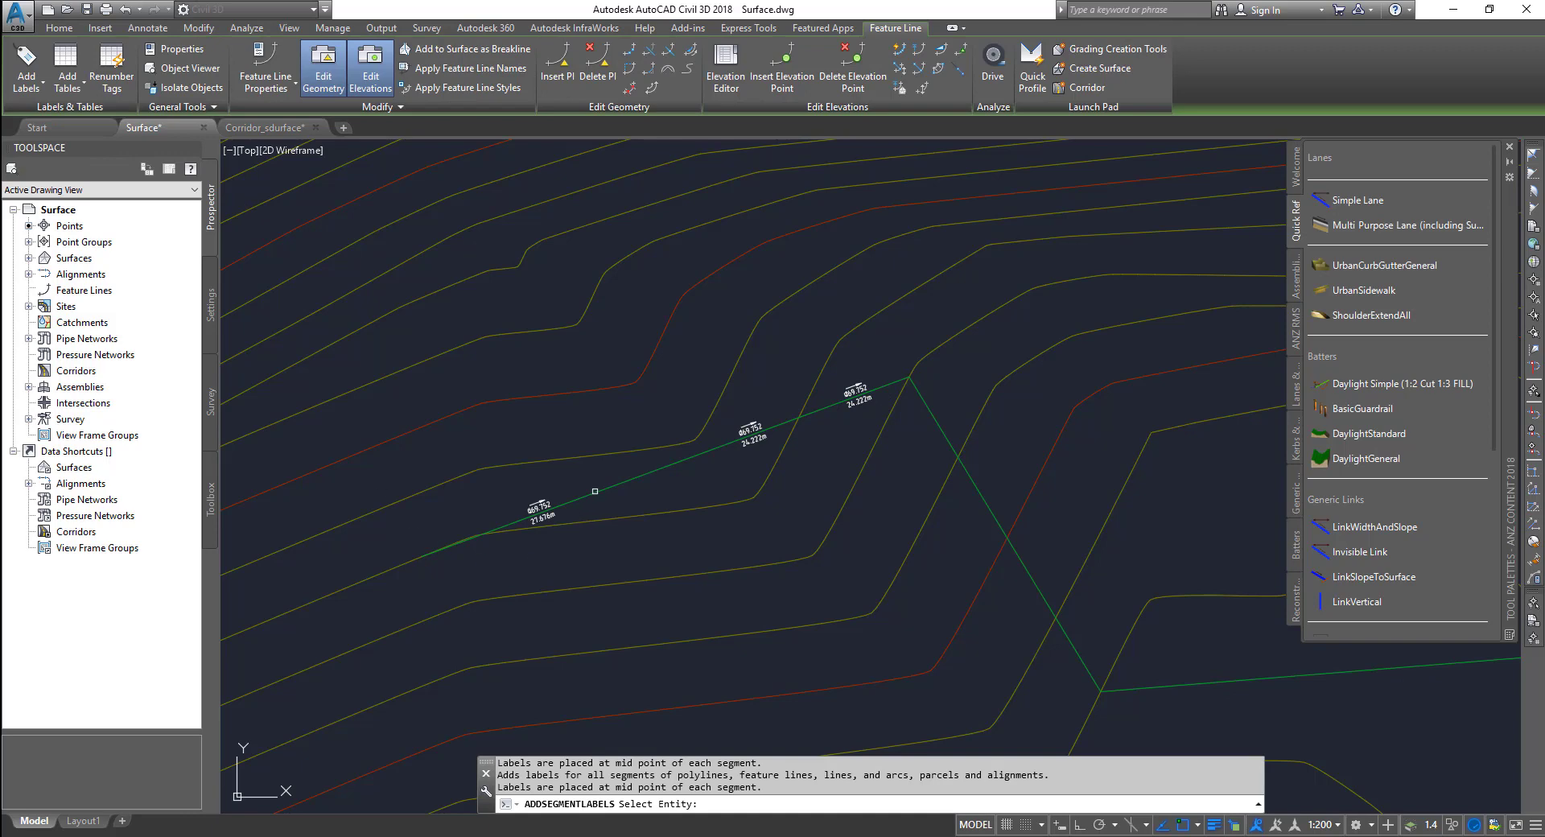
click(595, 491)
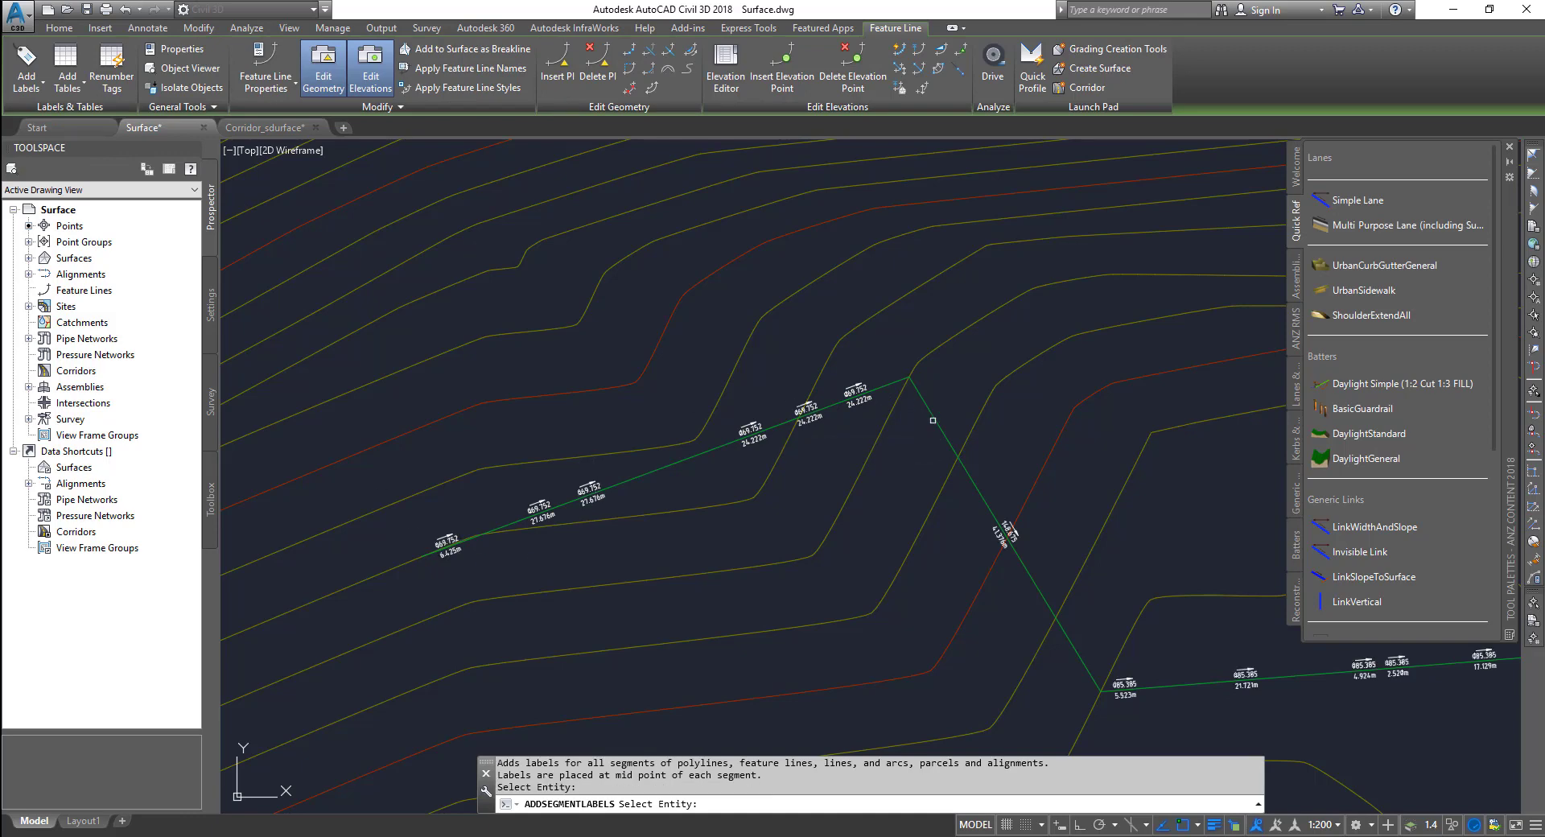
key(Return)
click(933, 420)
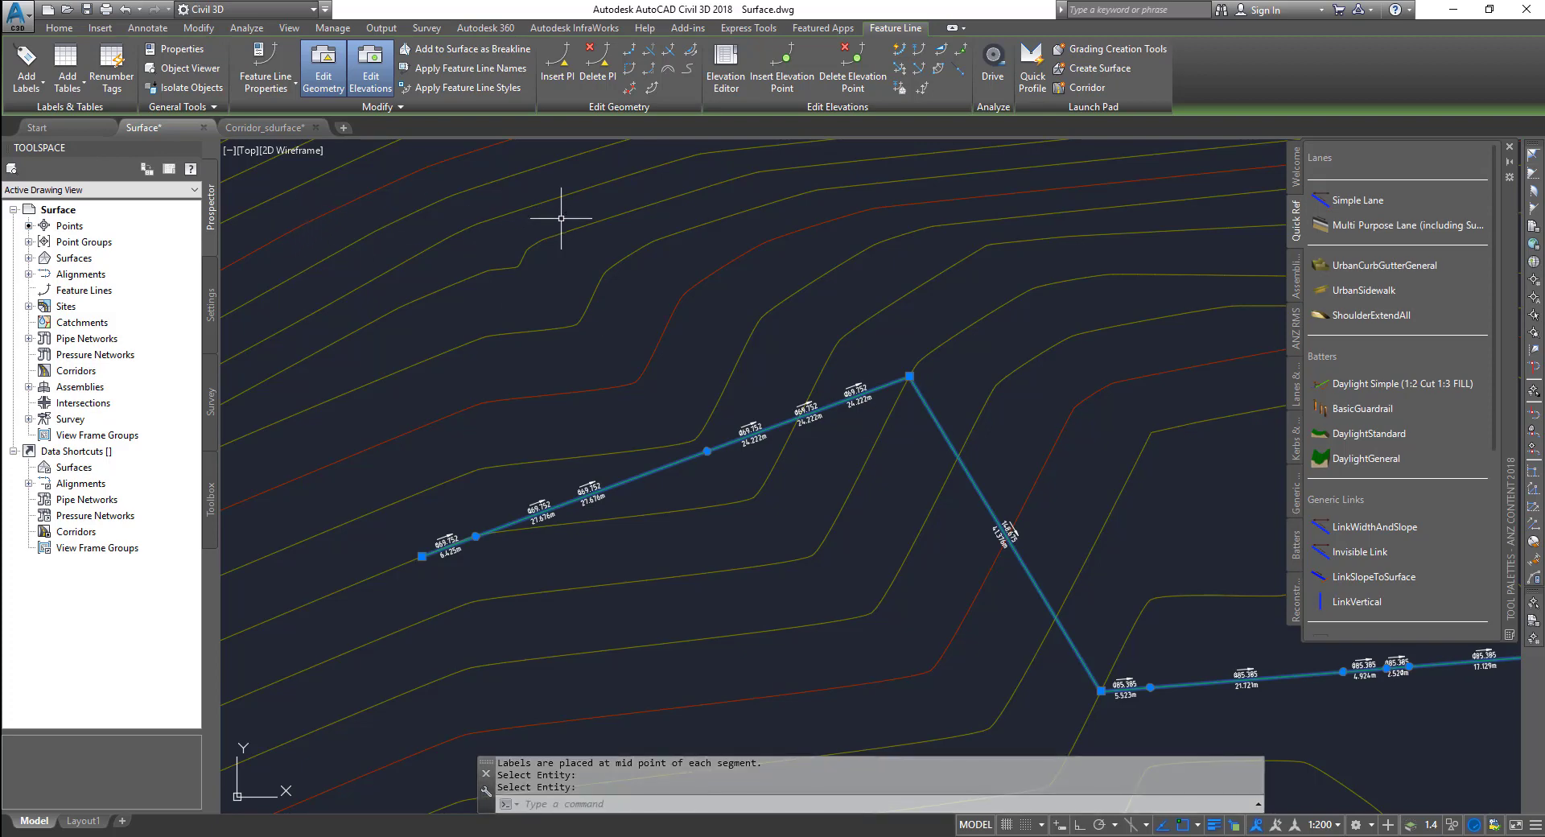
Start an Add Segments table and pick the three segment labels to include.
click(73, 92)
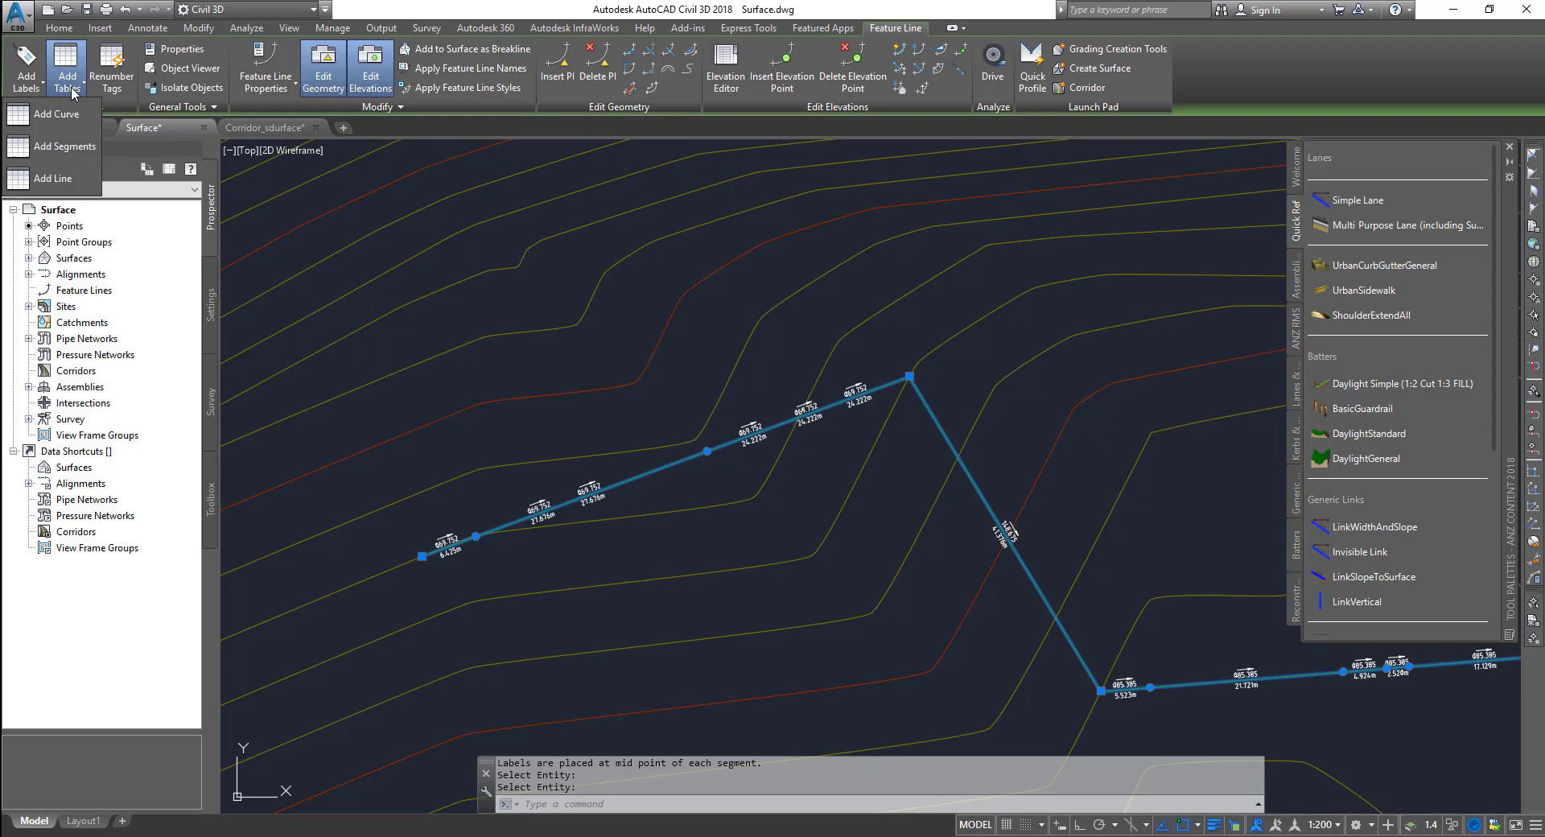
click(63, 150)
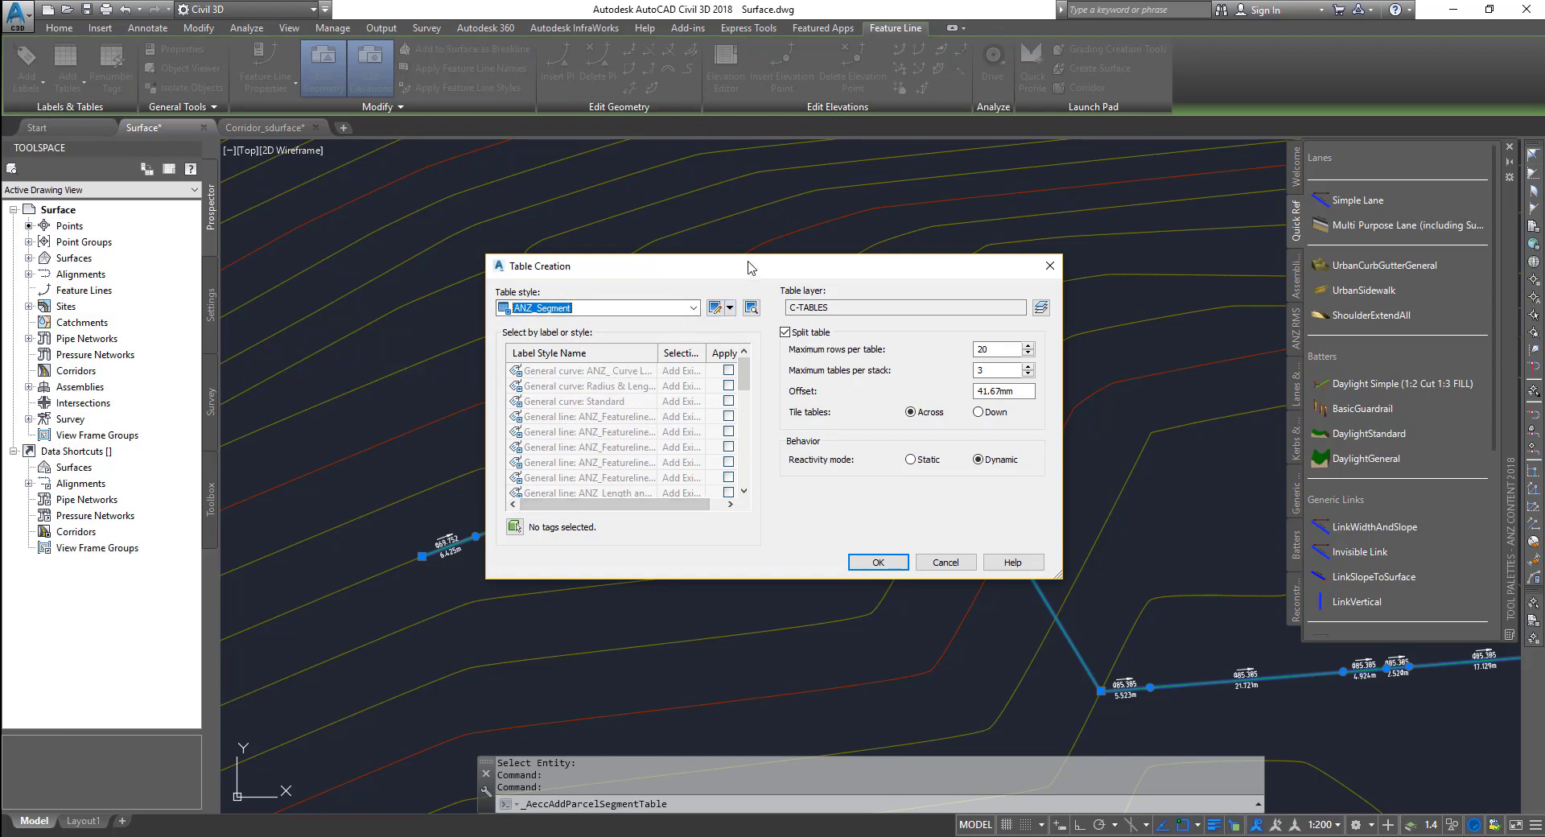
drag(747, 267, 1022, 125)
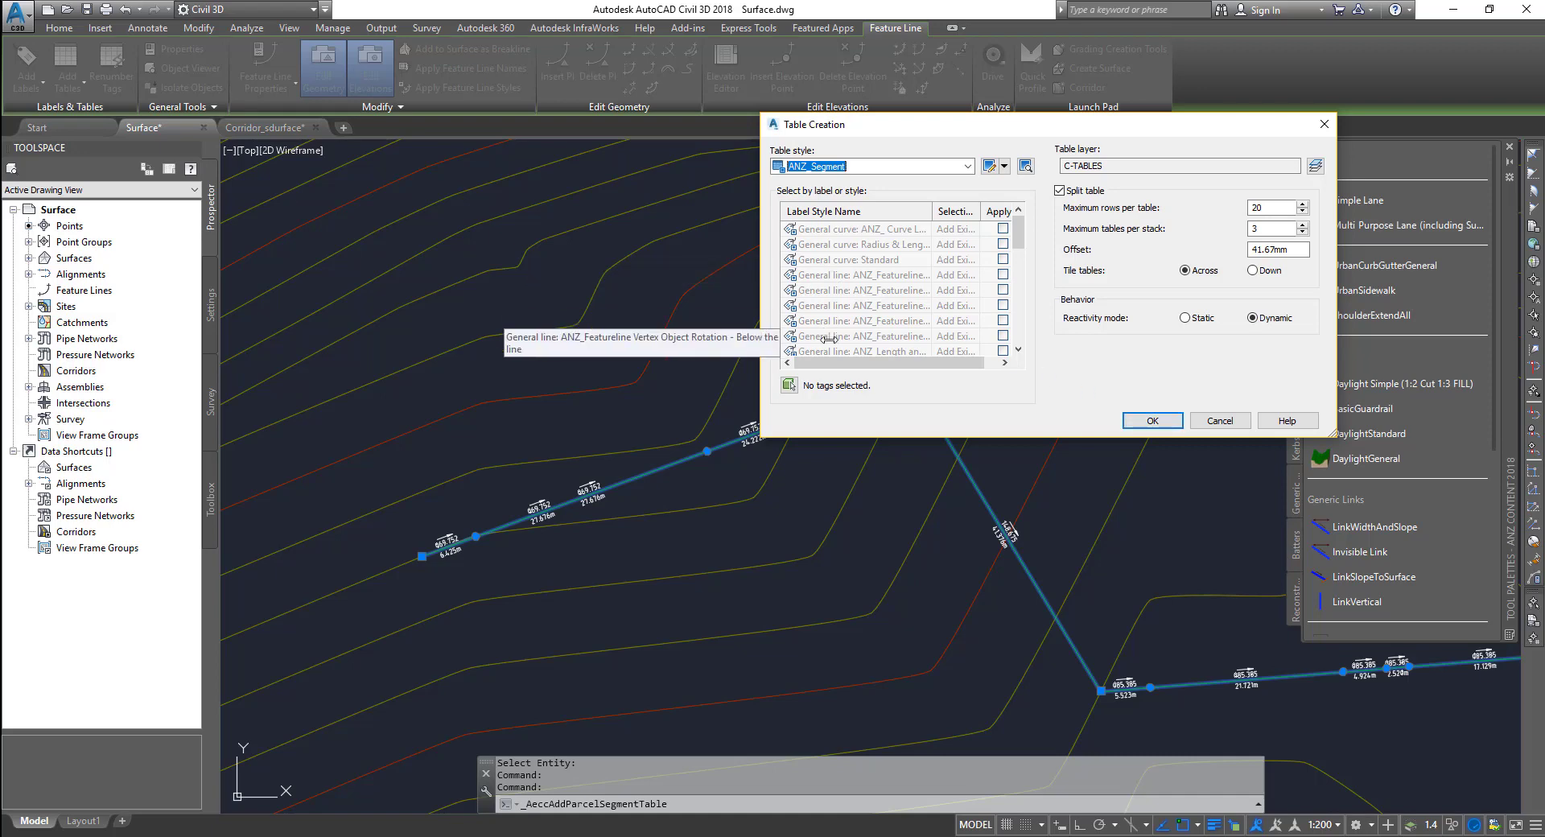
click(790, 388)
click(589, 493)
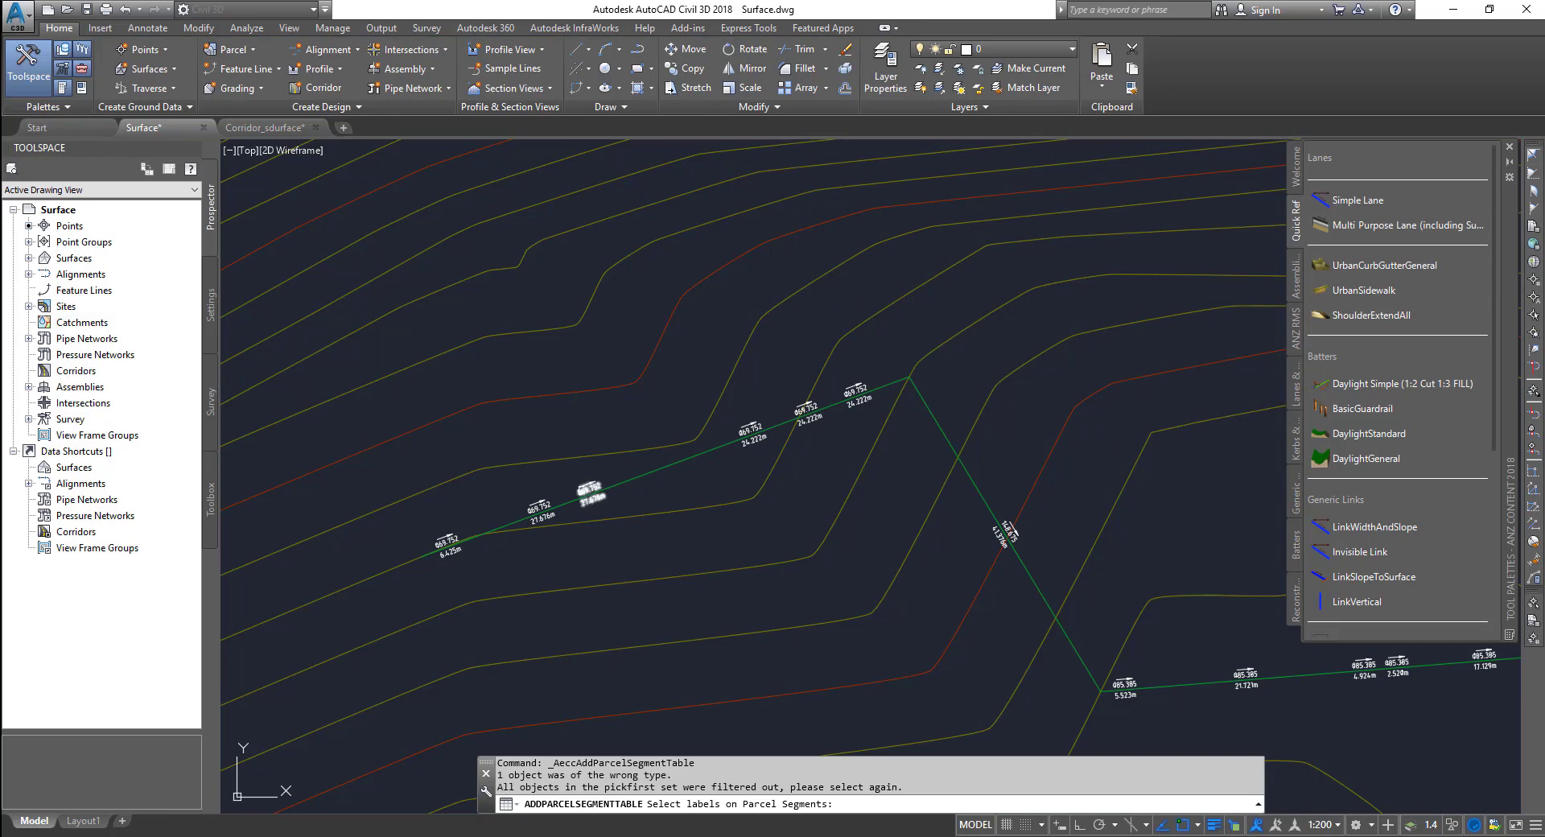
click(752, 435)
click(808, 412)
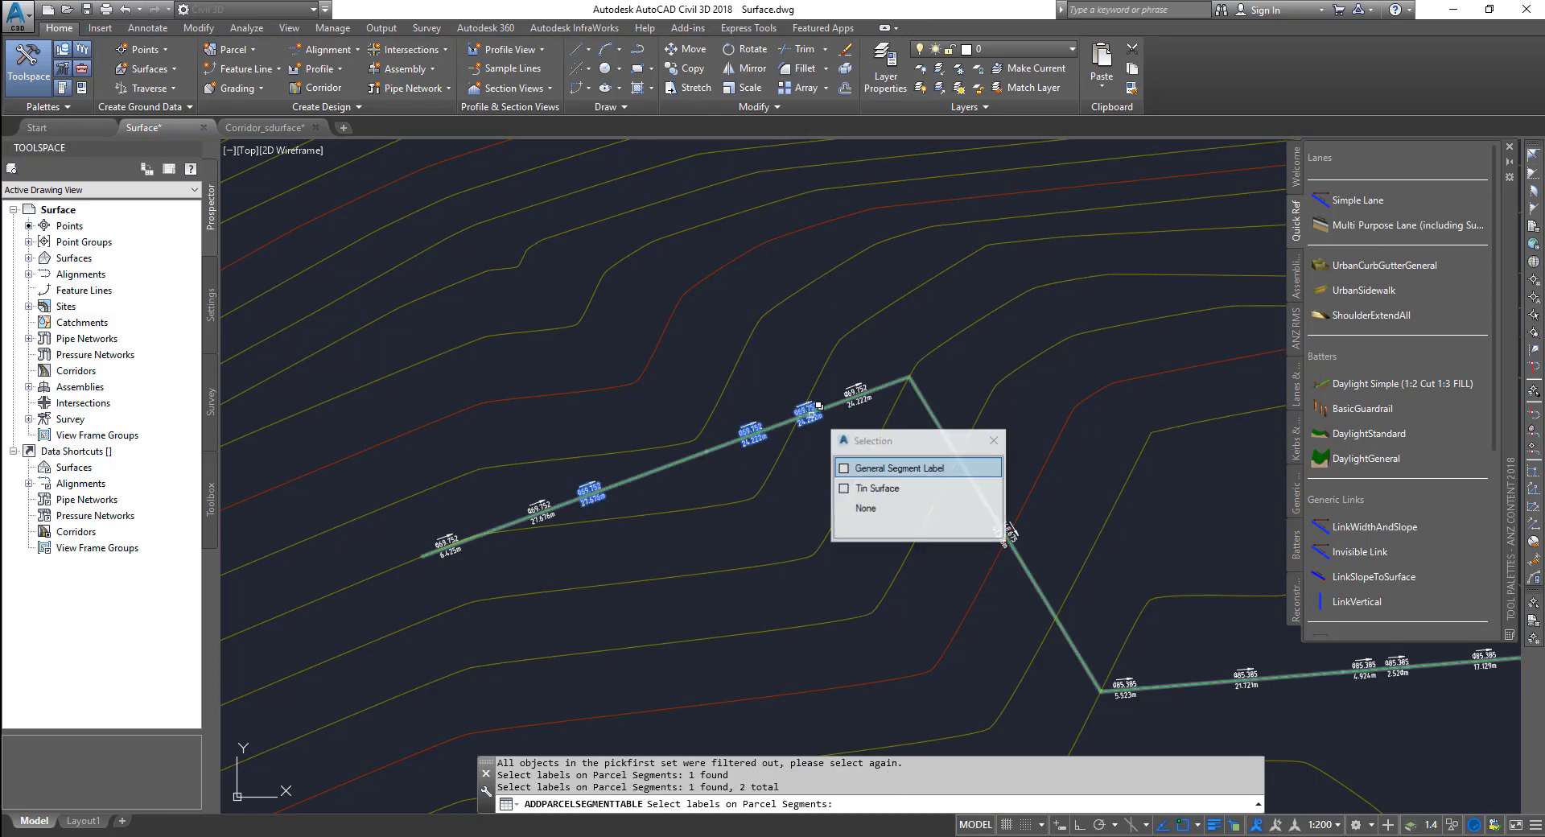
click(877, 456)
key(Return)
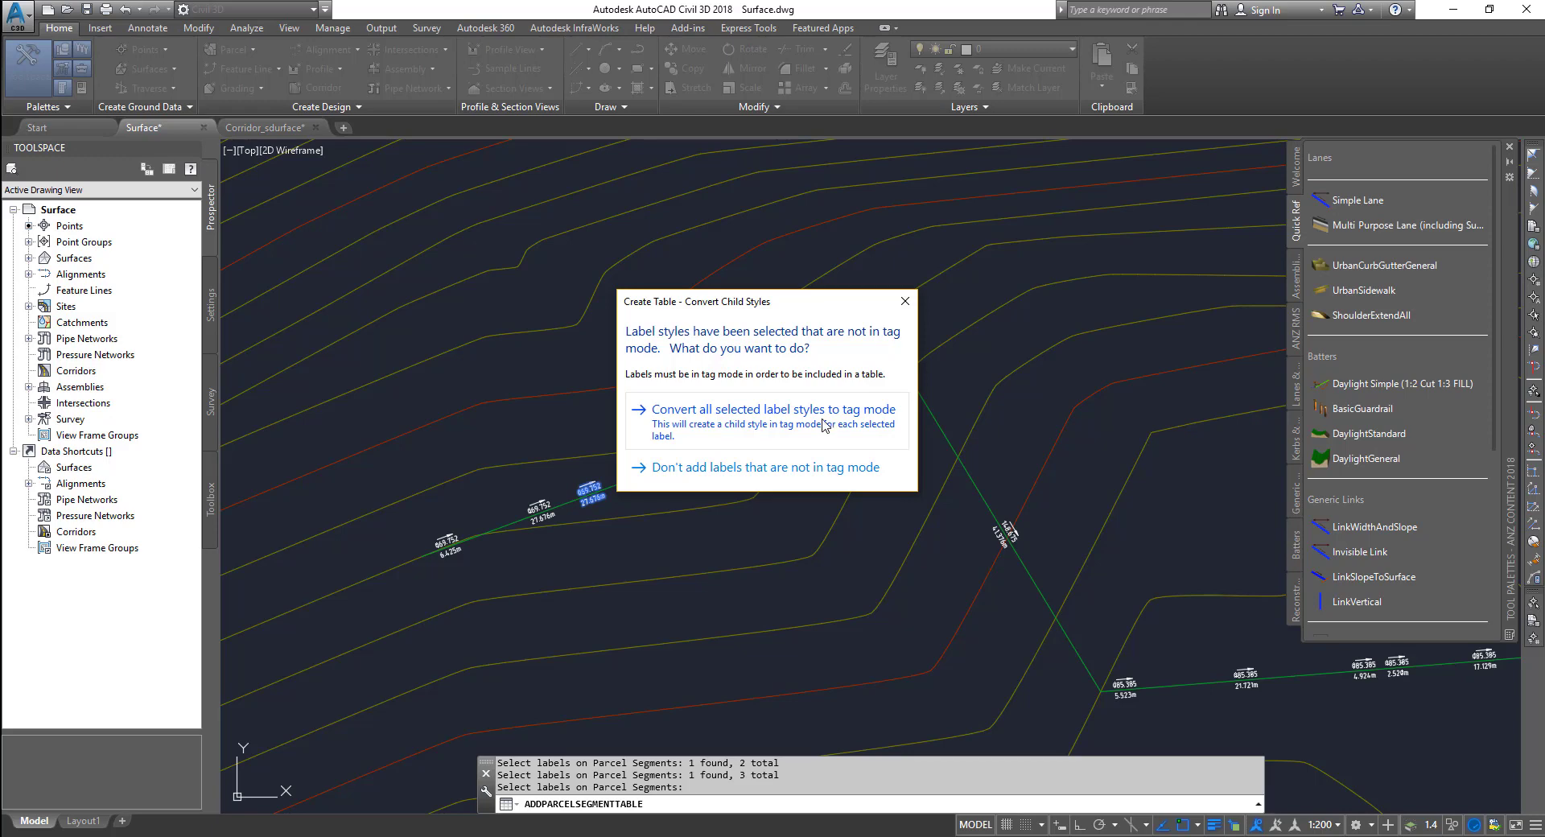
Convert the labels to tag mode and place the L1–L3 Parcel Table above the line.
click(824, 425)
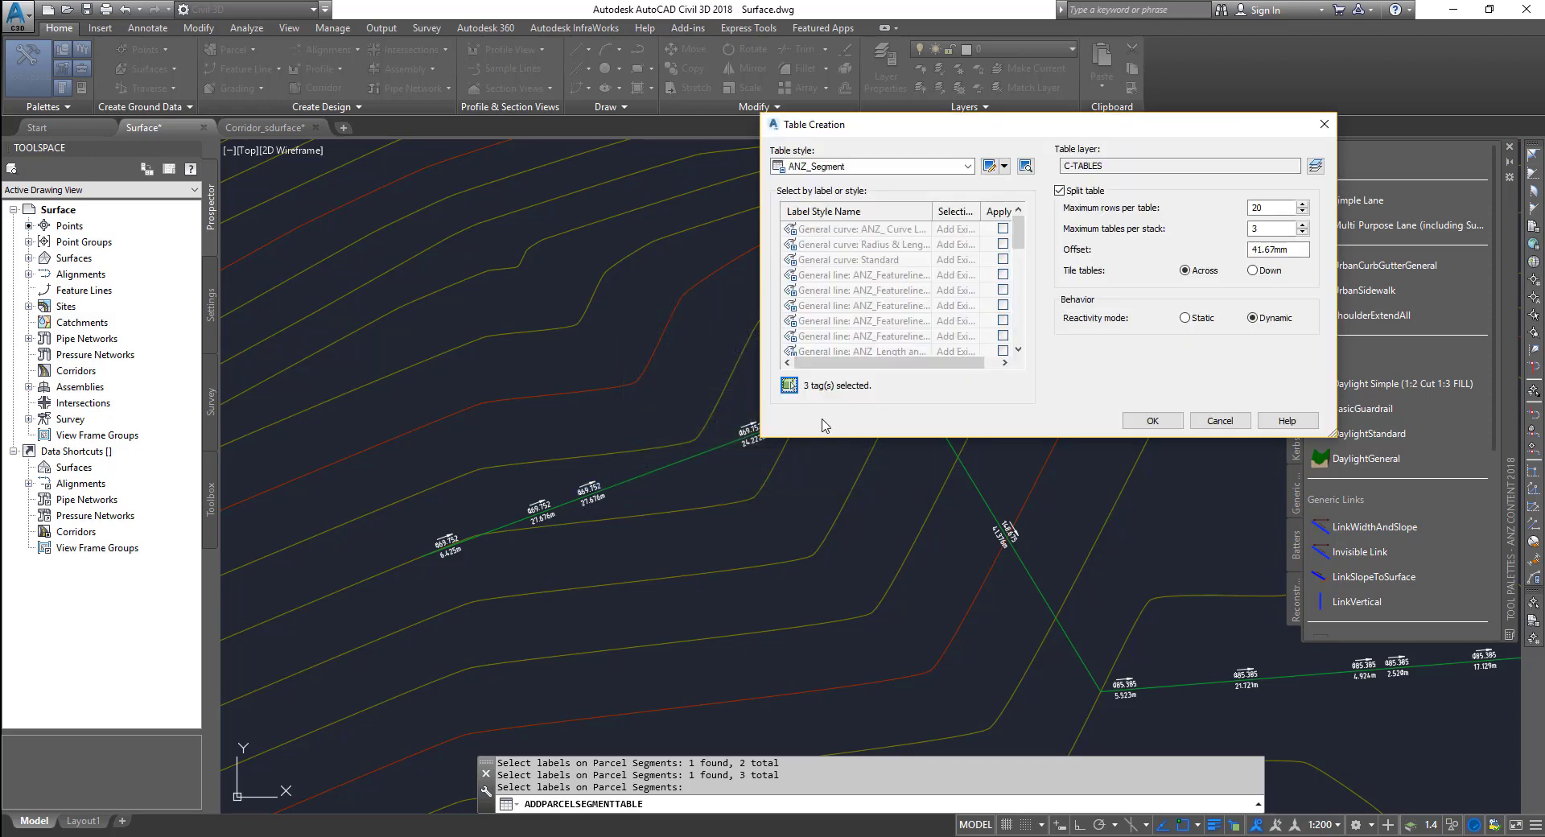
click(1151, 420)
middle_drag(821, 471, 684, 713)
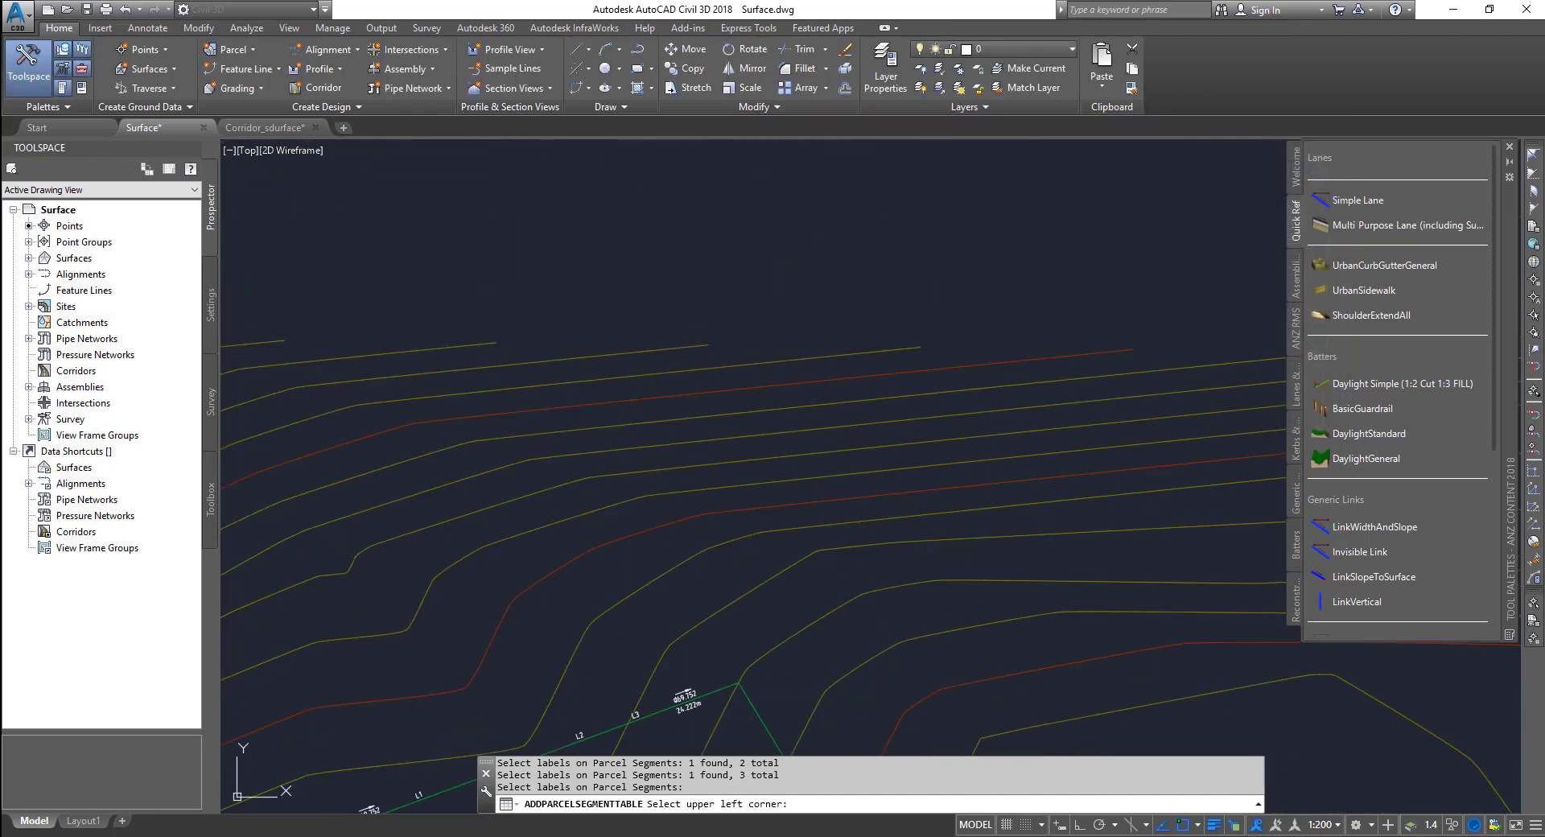
click(648, 205)
scroll(645, 231, up, 4)
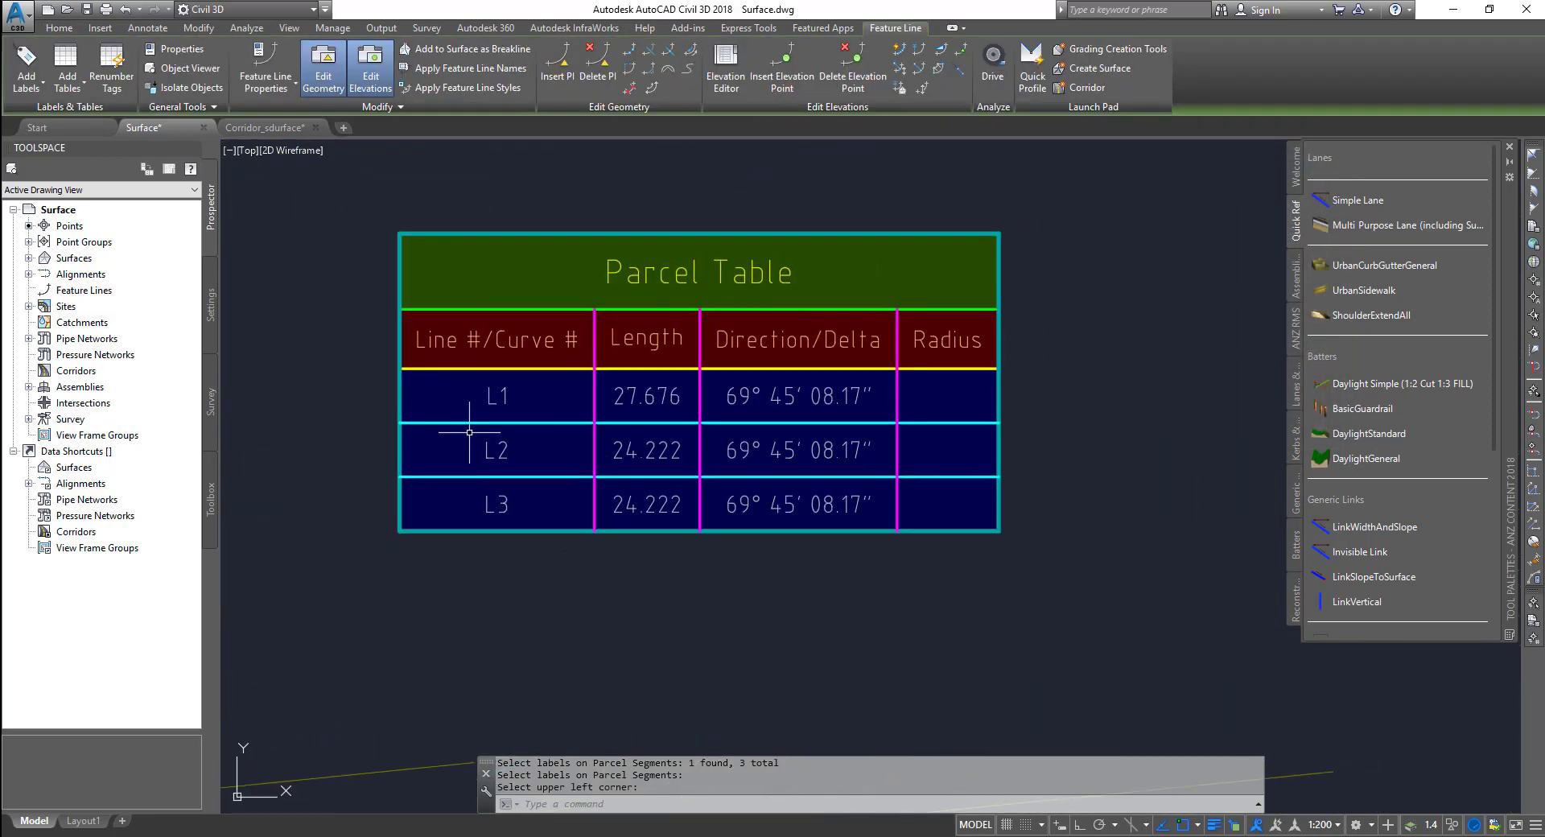
scroll(469, 432, down, 5)
middle_drag(483, 426, 587, 441)
scroll(621, 471, up, 4)
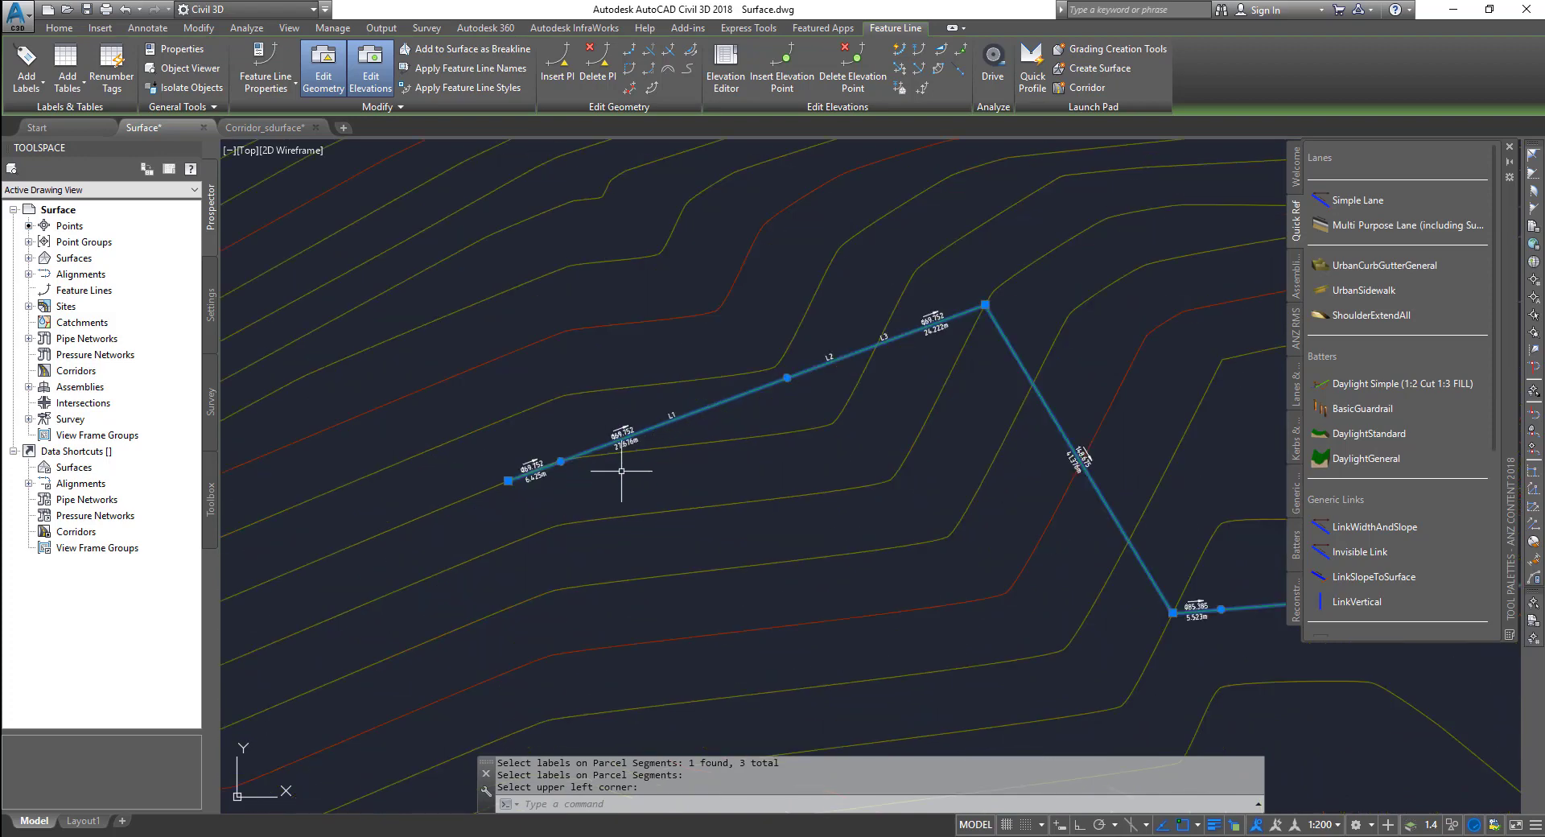
scroll(621, 471, up, 2)
scroll(690, 441, down, 3)
scroll(705, 456, up, 1)
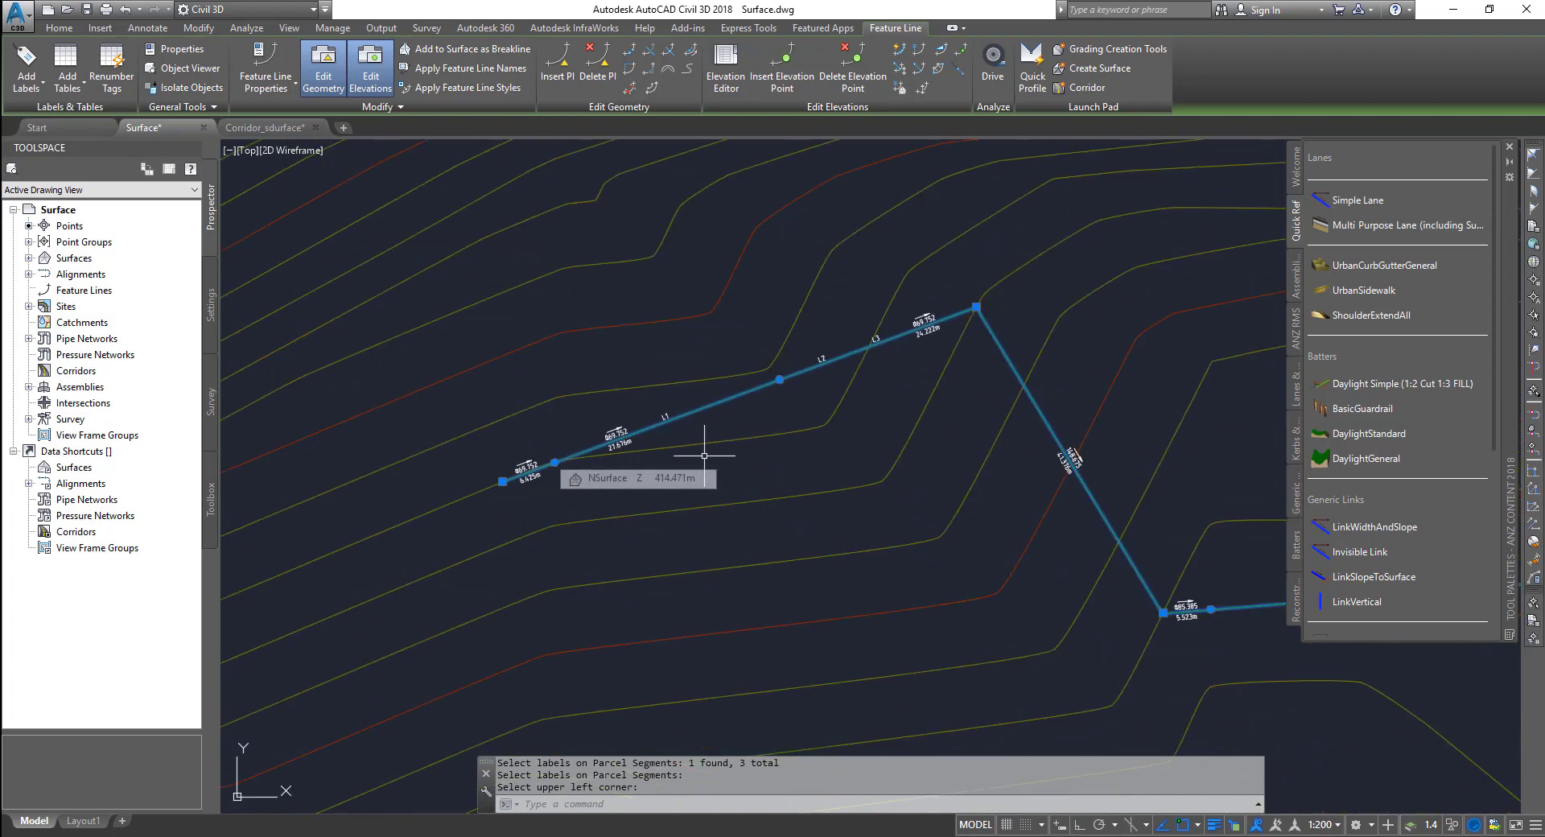
key(Escape)
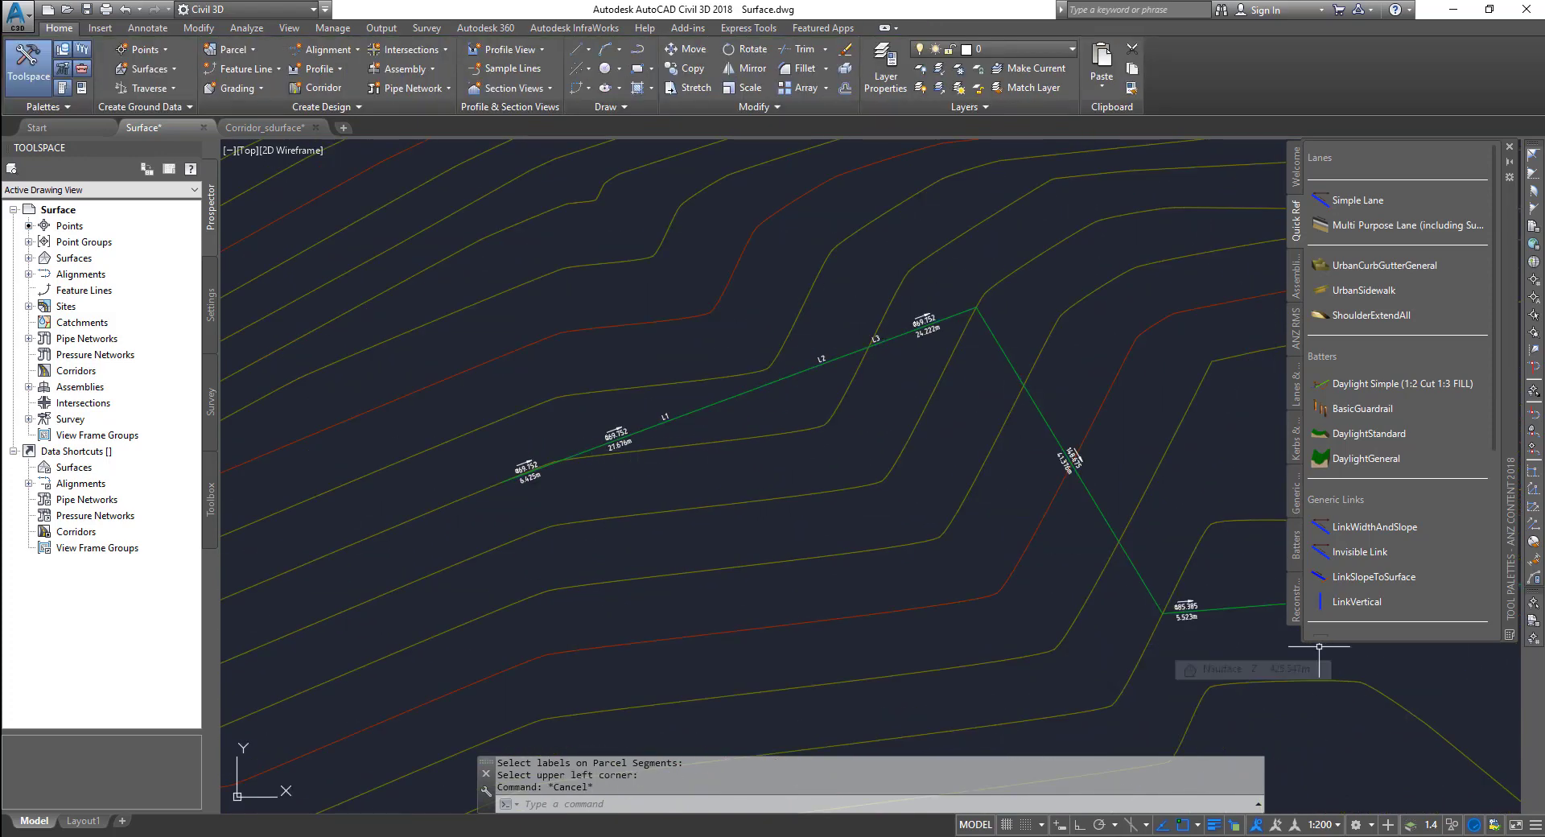
scroll(749, 558, down, 6)
scroll(759, 358, up, 6)
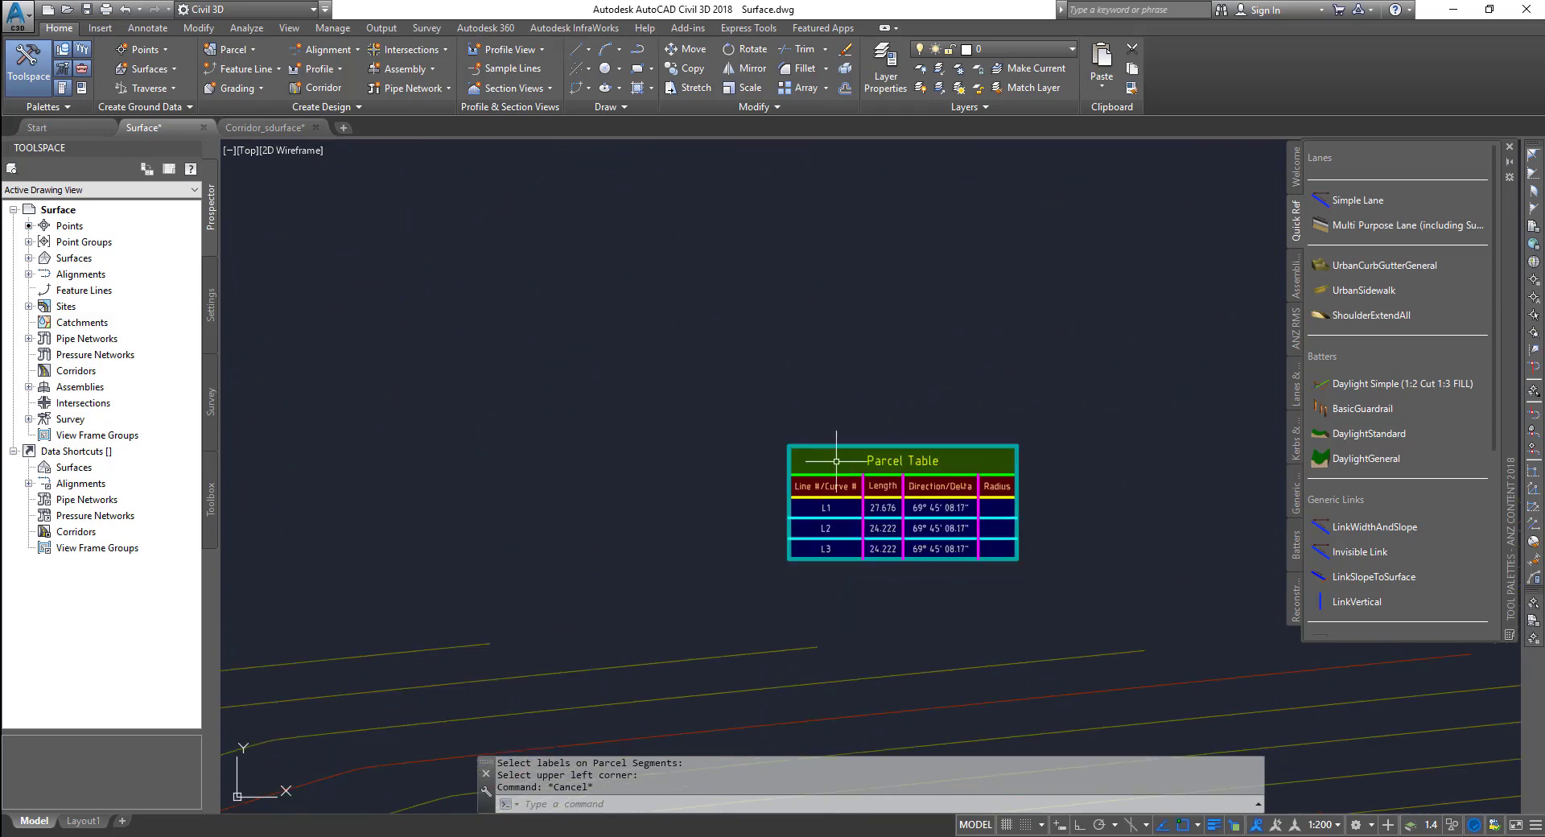
scroll(836, 461, down, 6)
middle_drag(829, 555, 794, 338)
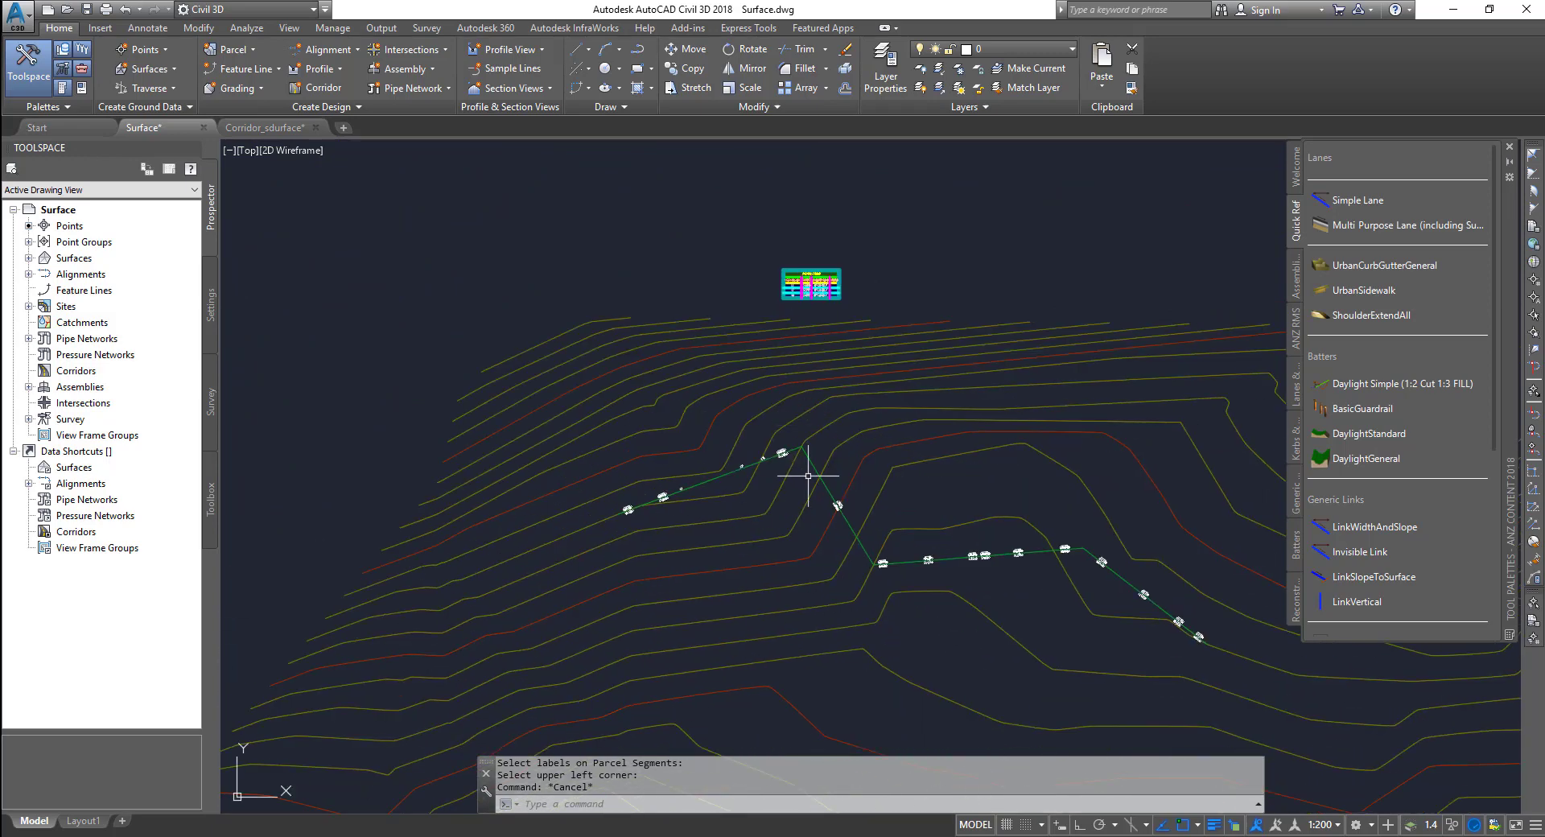
scroll(808, 476, up, 3)
Select the tagged feature line, pan along it, and expand the Feature Line Properties options.
click(812, 436)
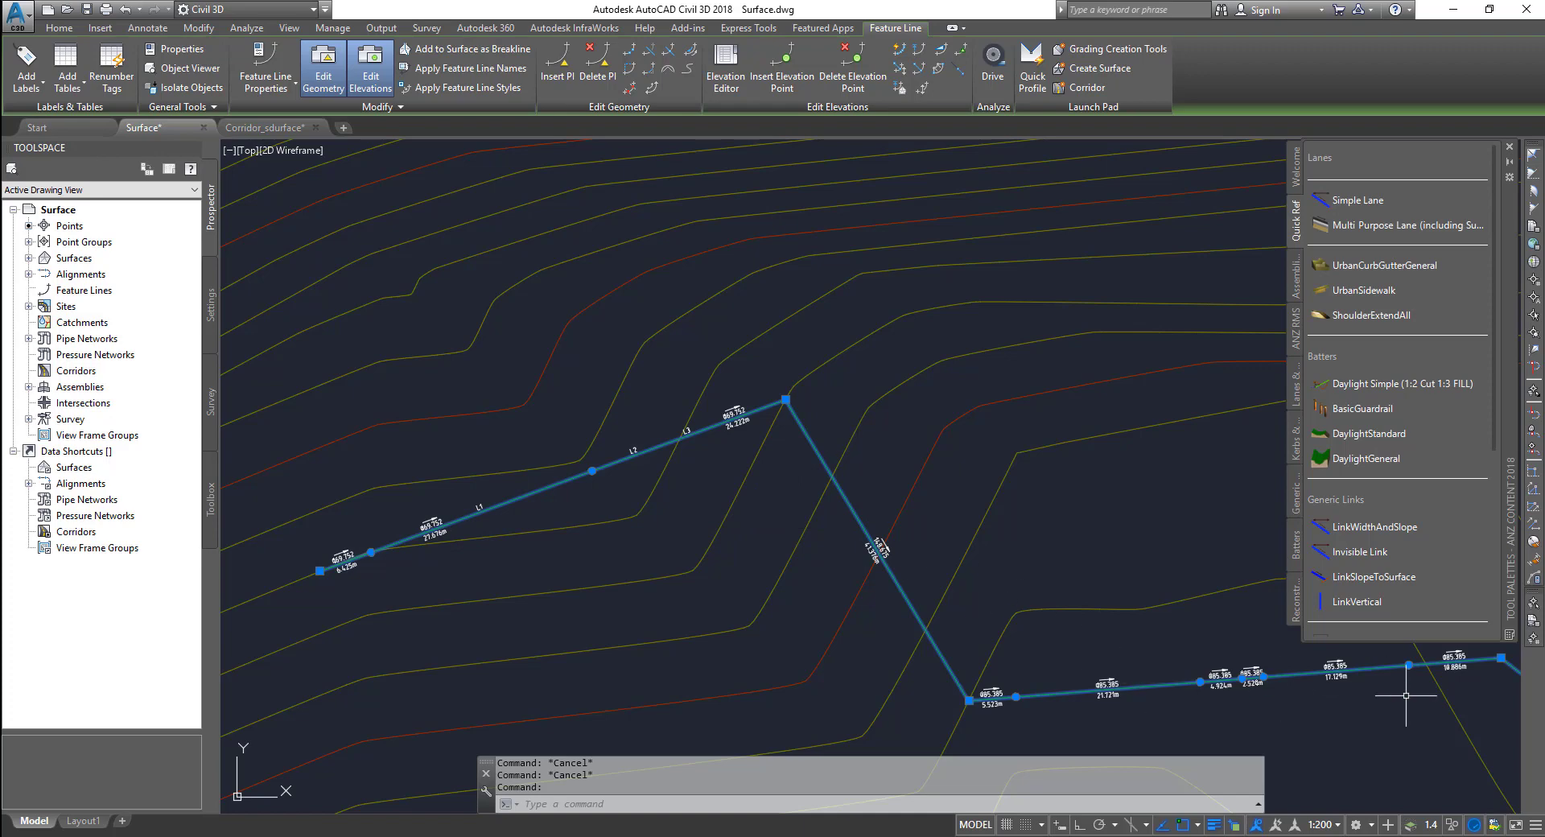
middle_drag(1406, 695, 1165, 652)
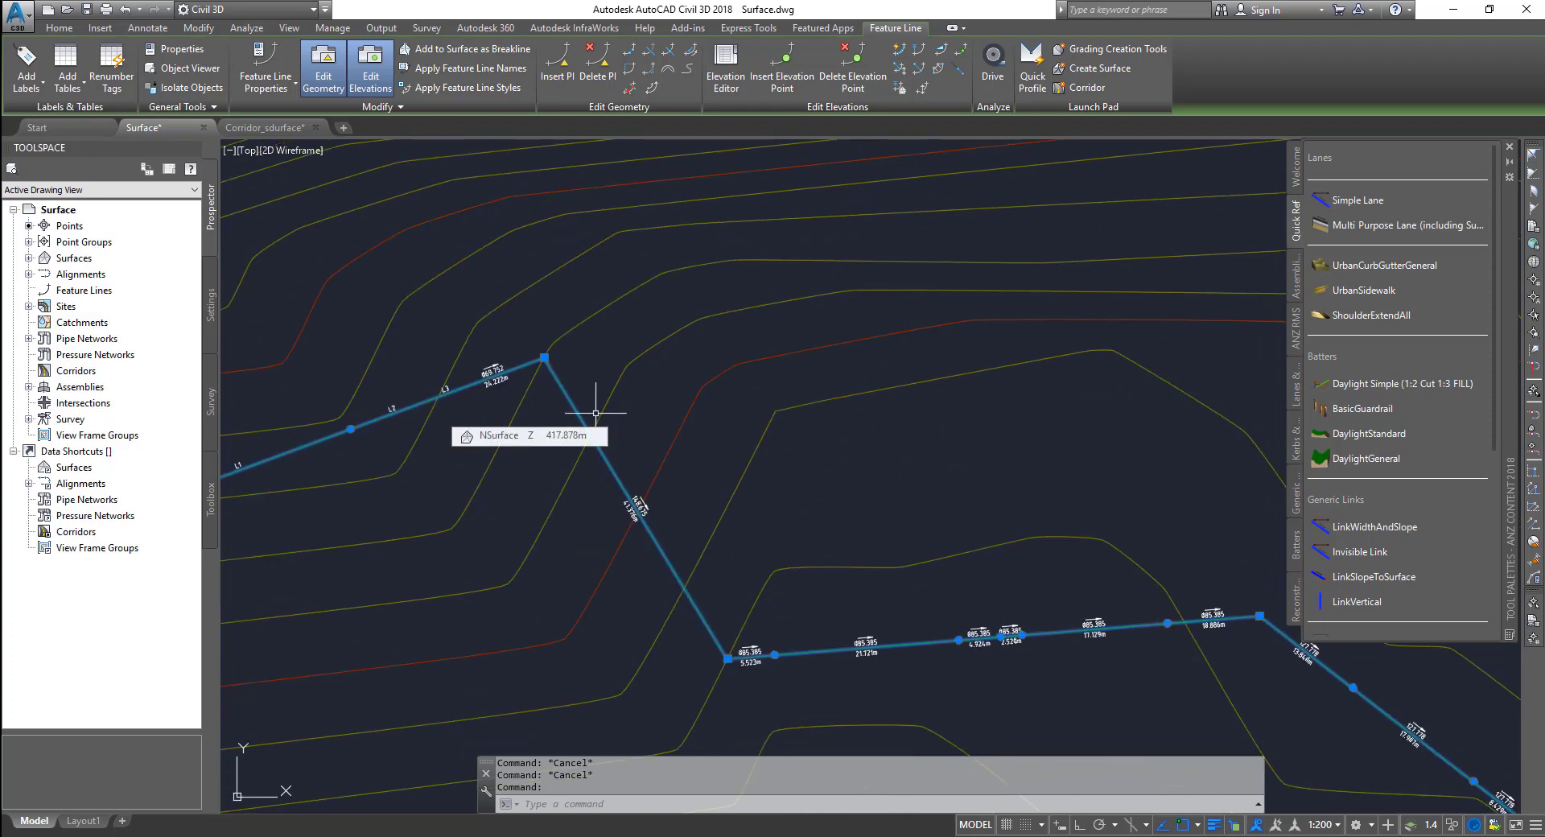
middle_drag(596, 413, 923, 384)
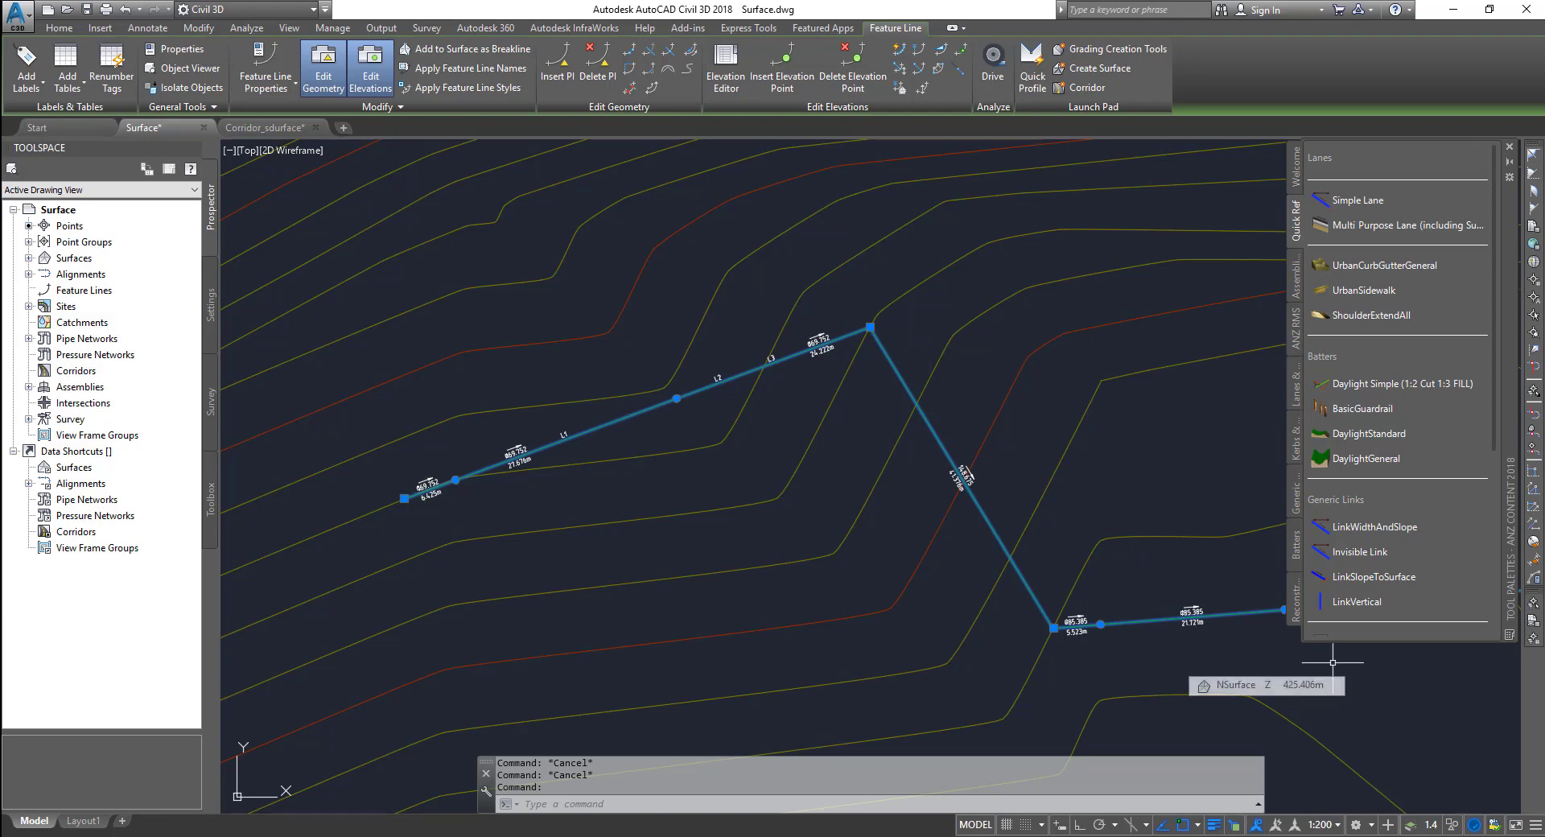
middle_drag(543, 260, 387, 276)
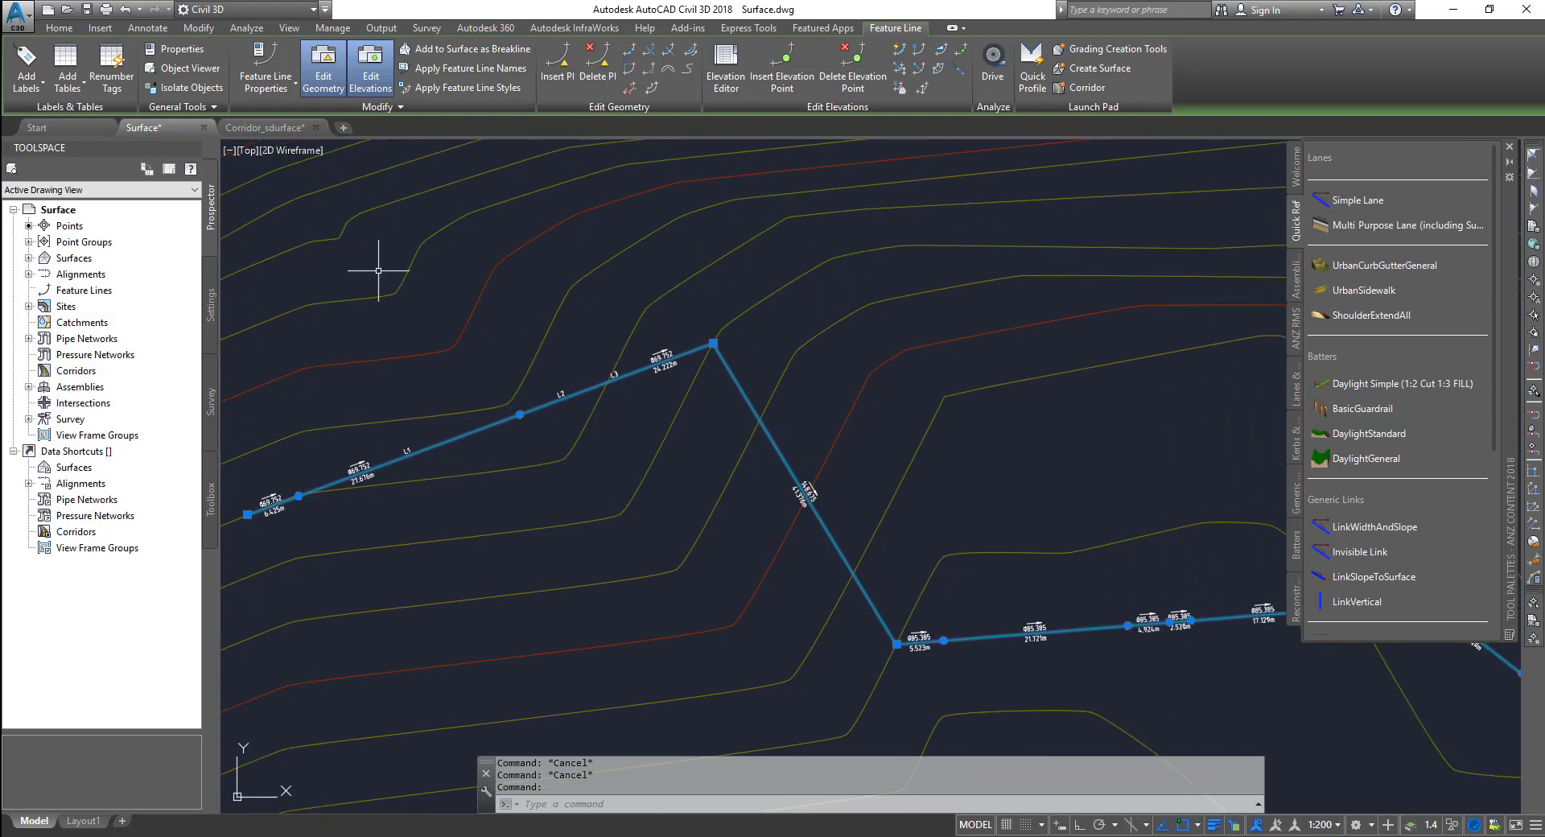
click(266, 83)
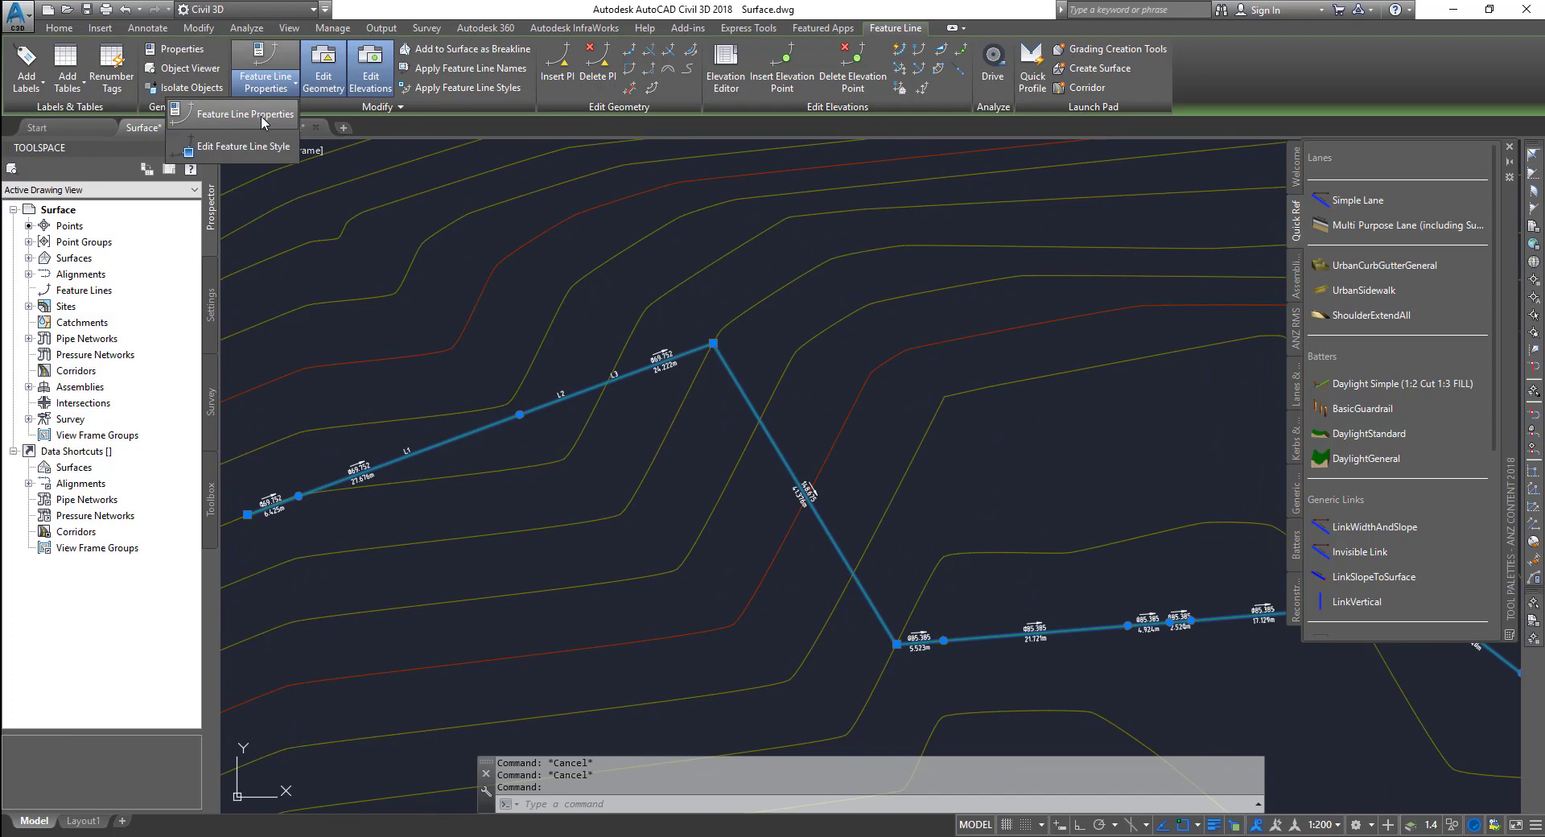
Name the feature line 'House bdy' and check its statistics: 15 PI points, 209.101m 2D length.
click(260, 116)
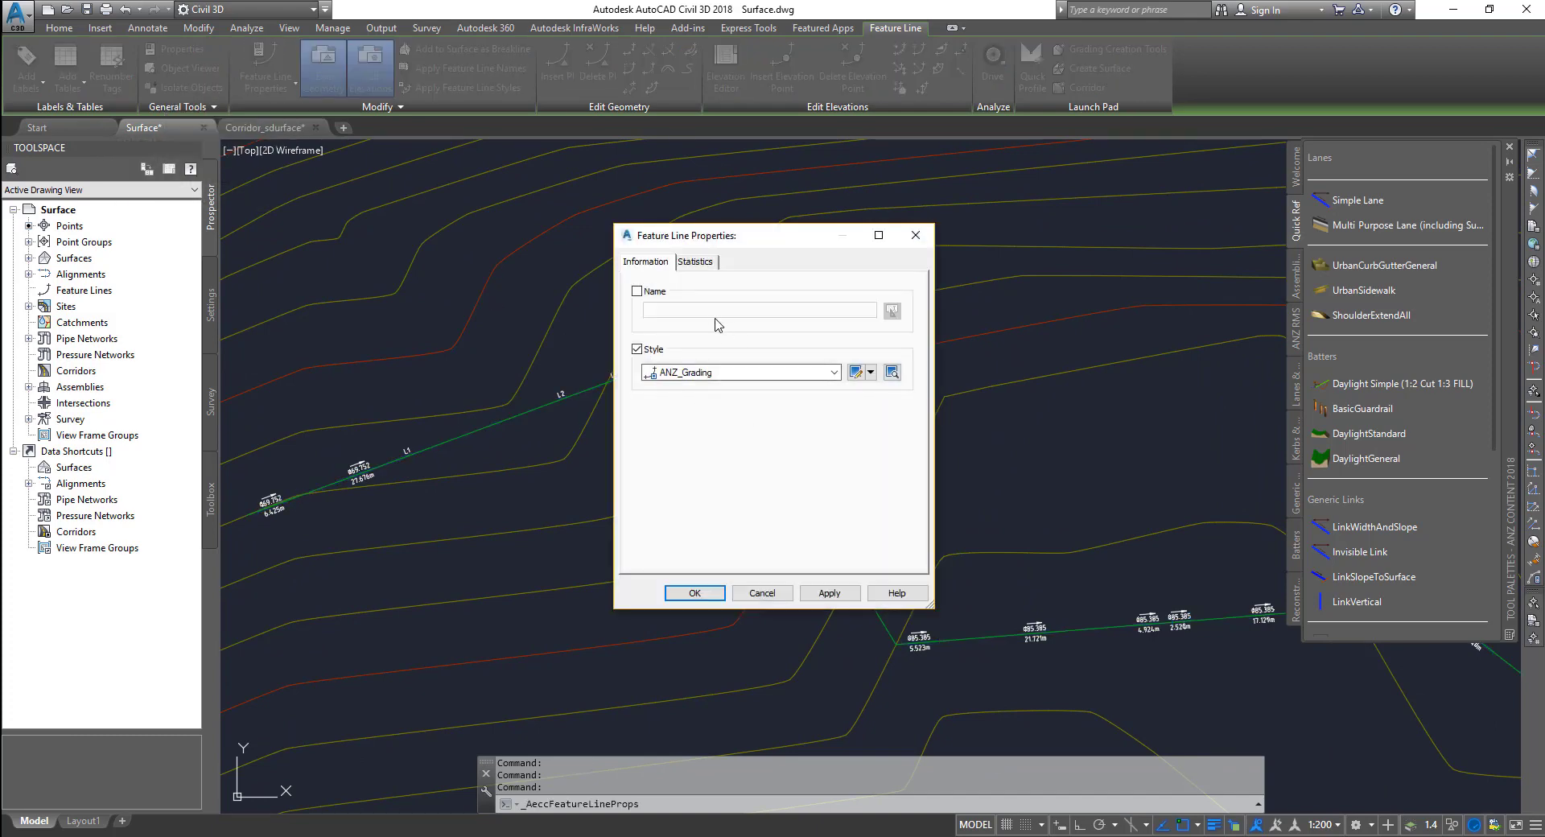
click(637, 291)
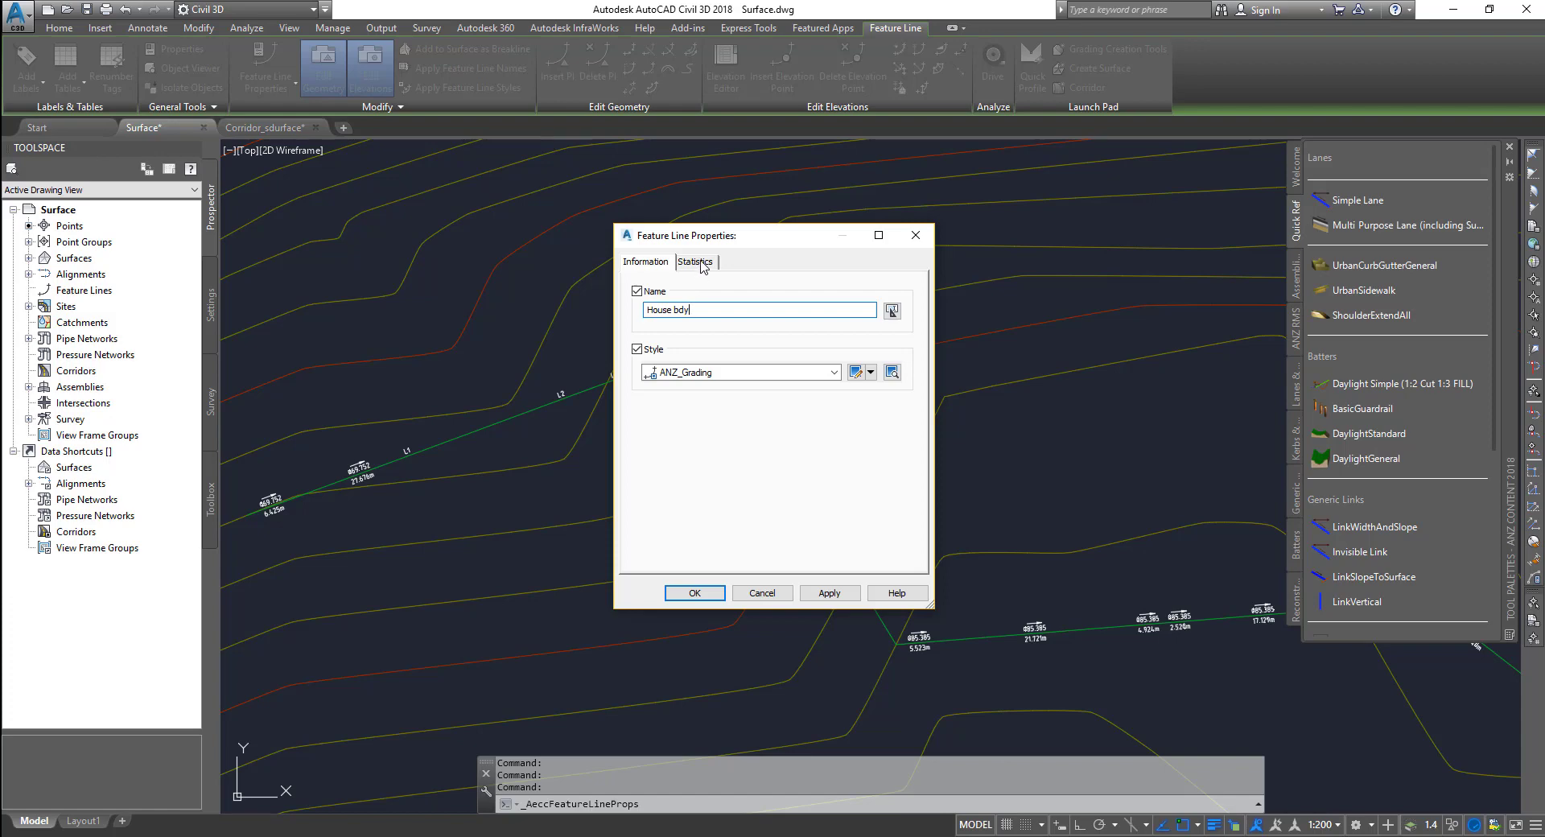
click(702, 266)
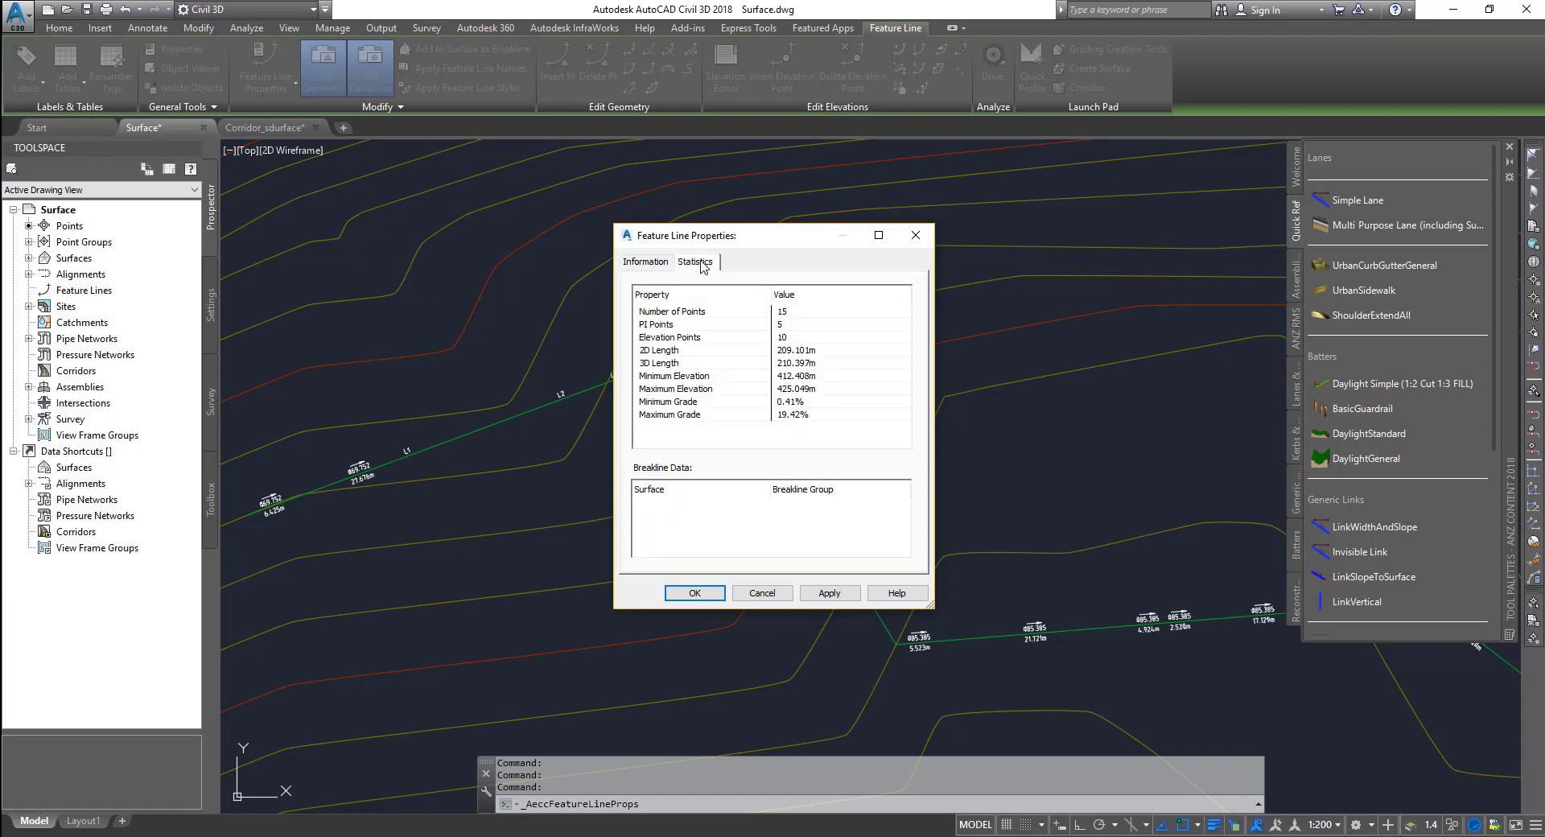
click(821, 324)
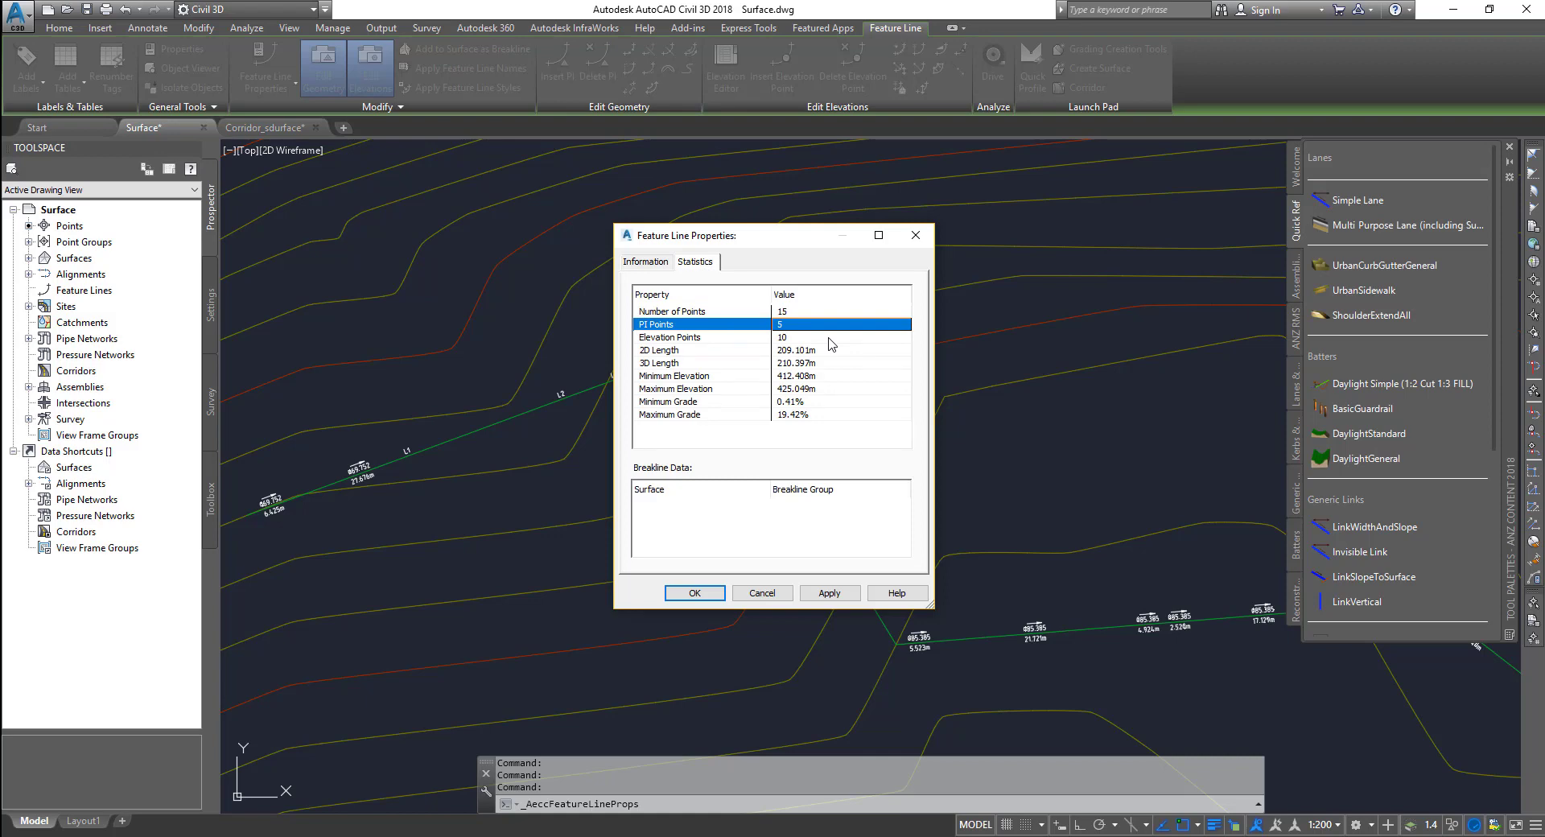
click(830, 358)
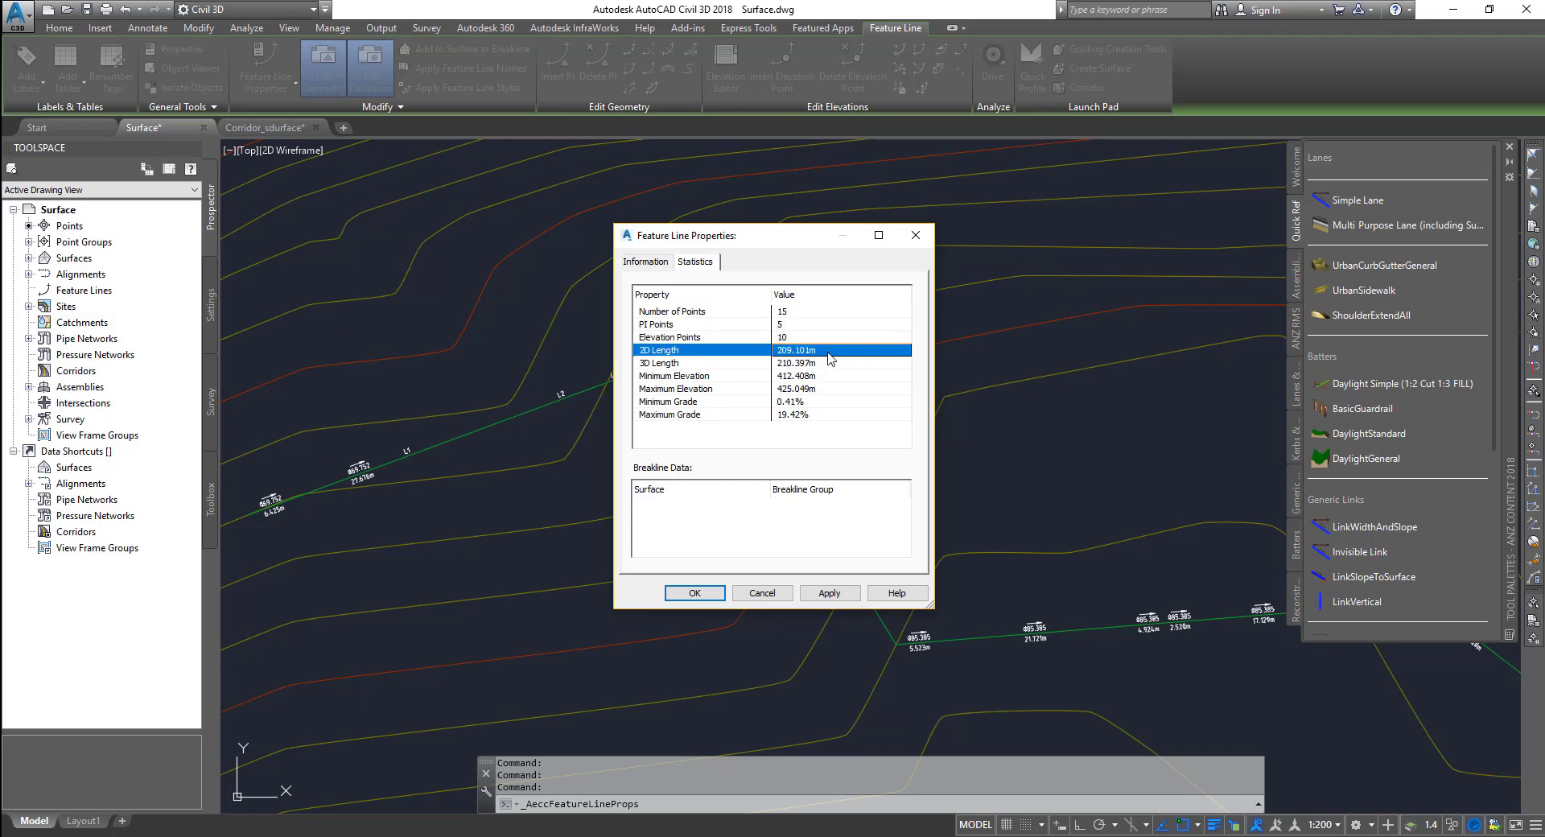
click(834, 364)
click(834, 376)
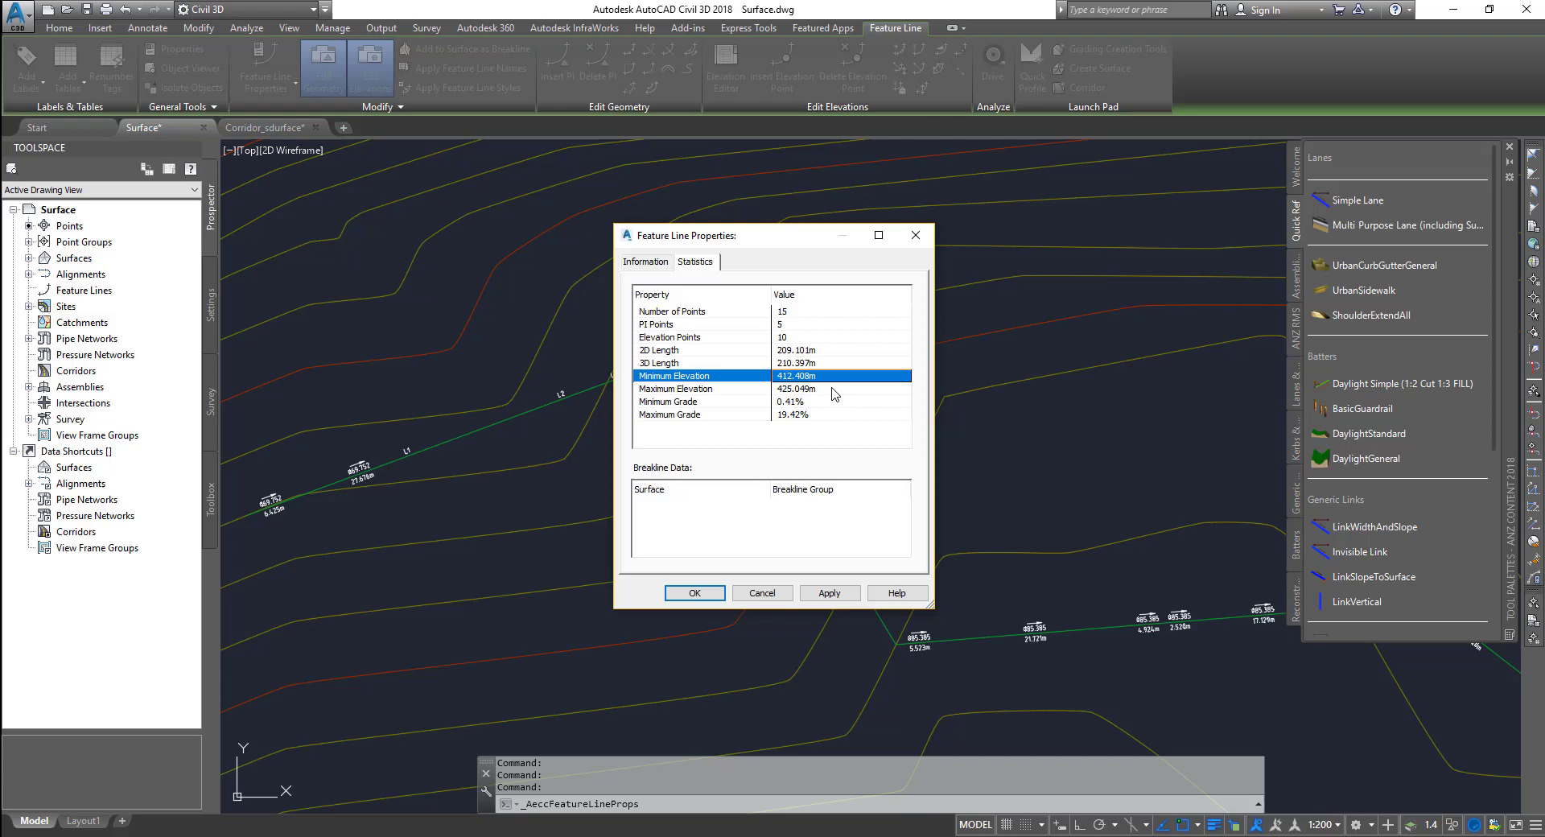
click(834, 389)
click(812, 491)
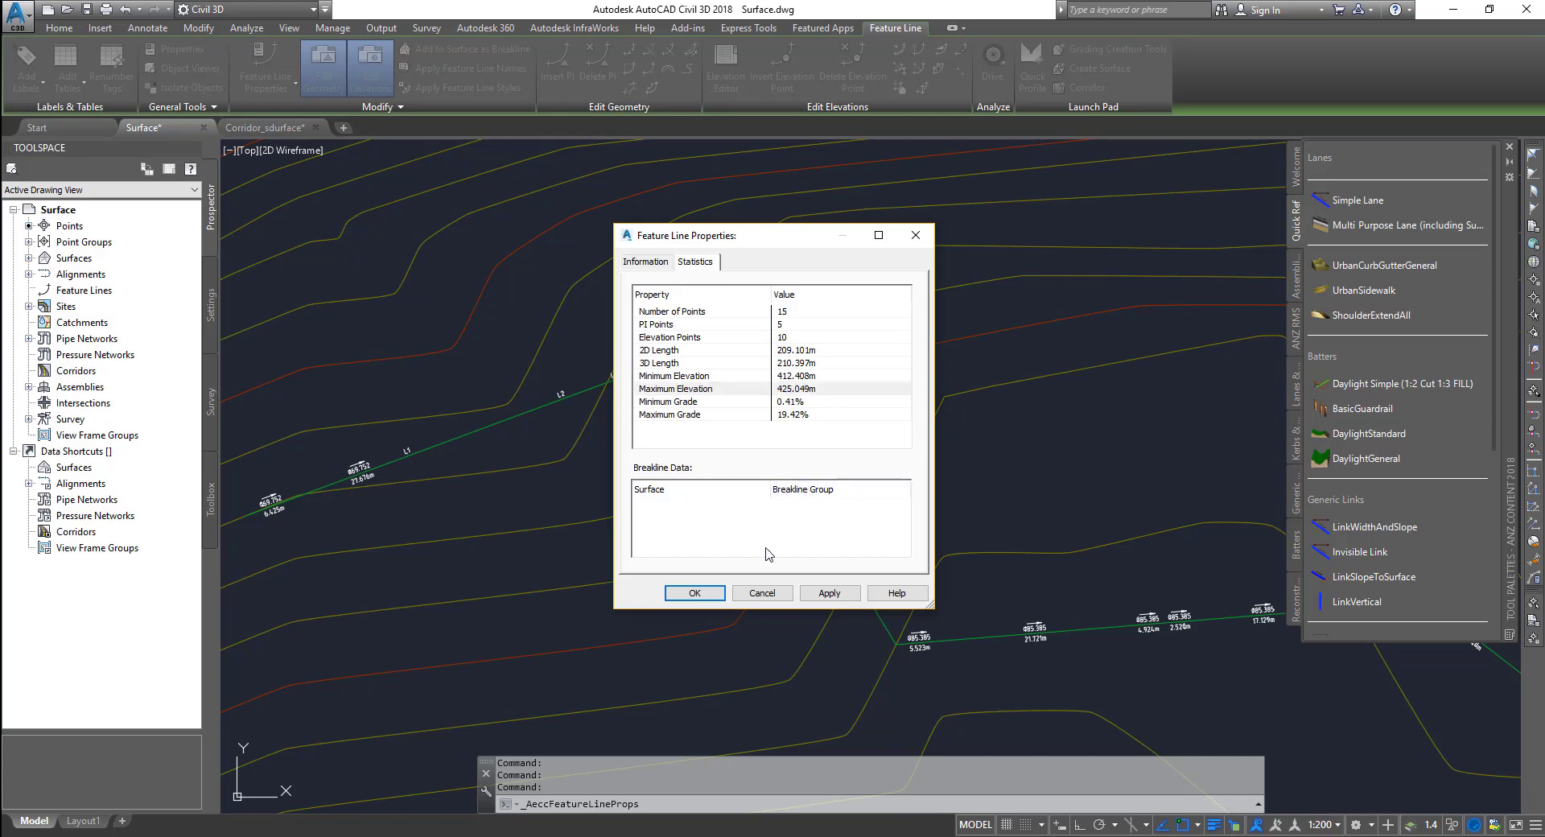
click(693, 593)
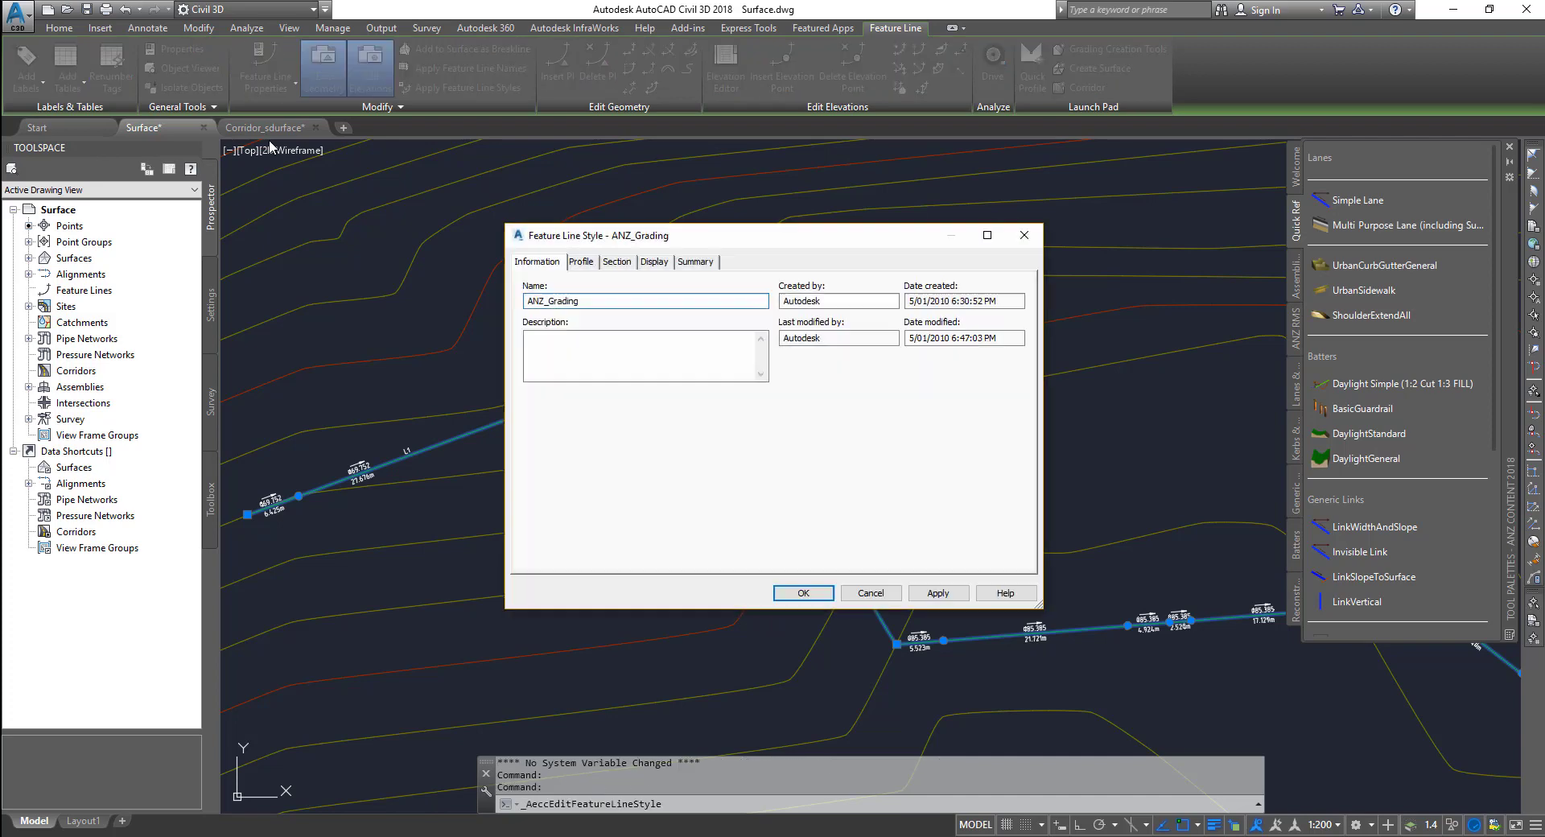
click(598, 262)
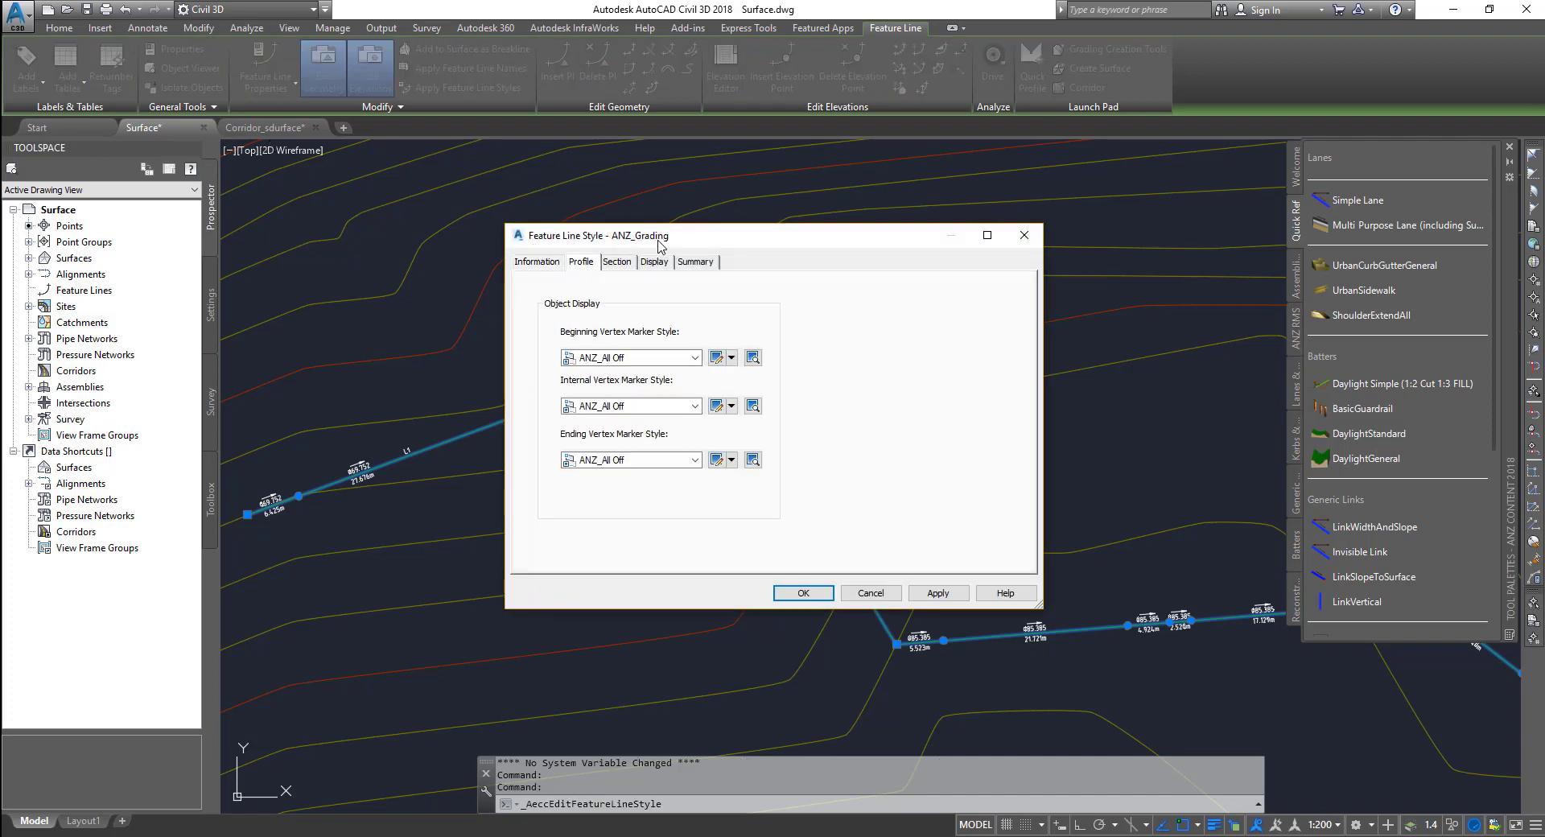
drag(670, 237, 1025, 203)
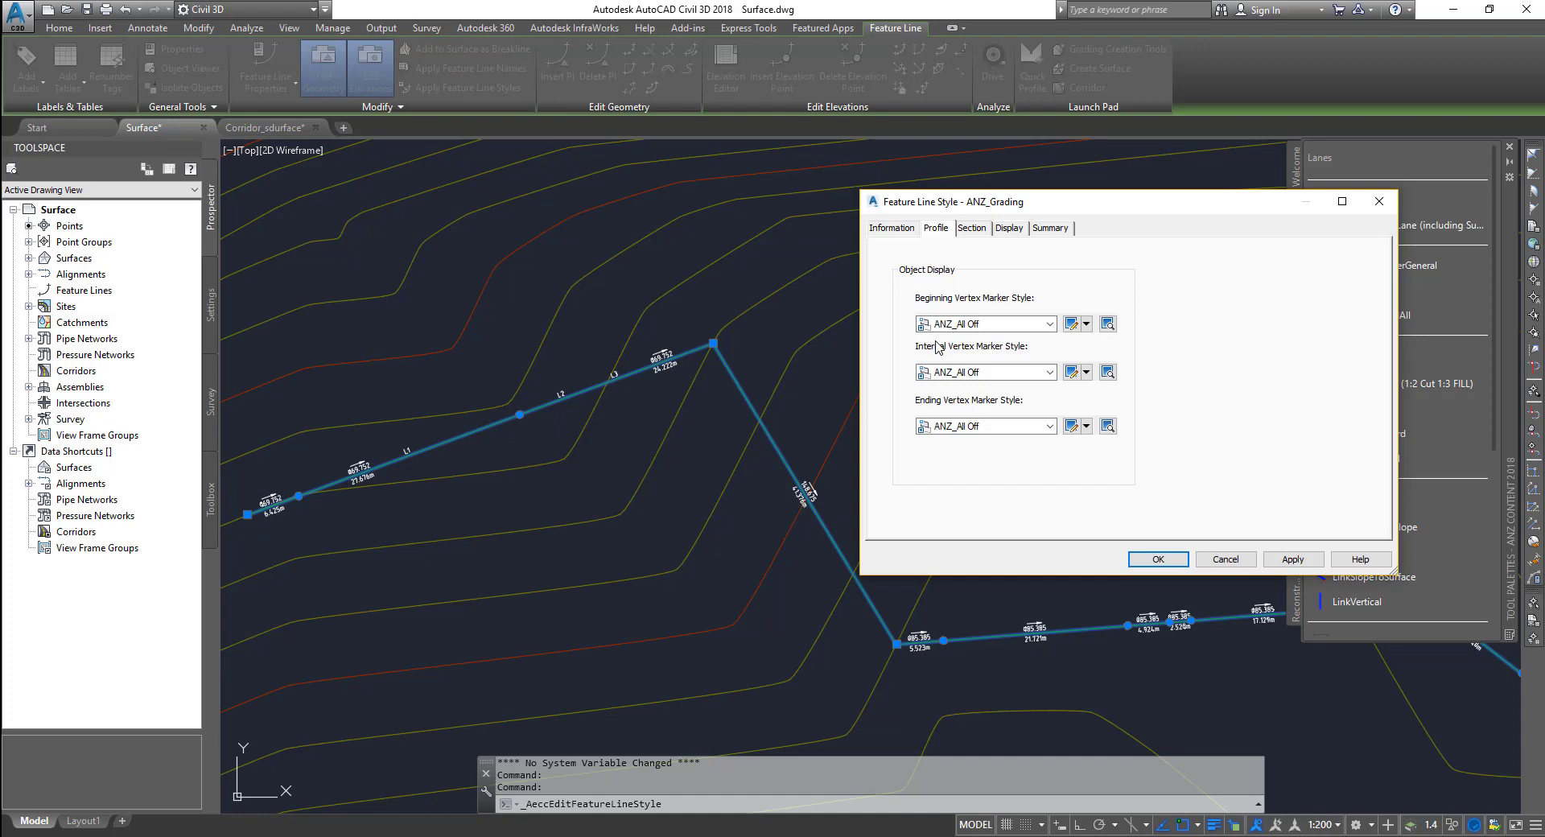
click(974, 231)
click(1016, 230)
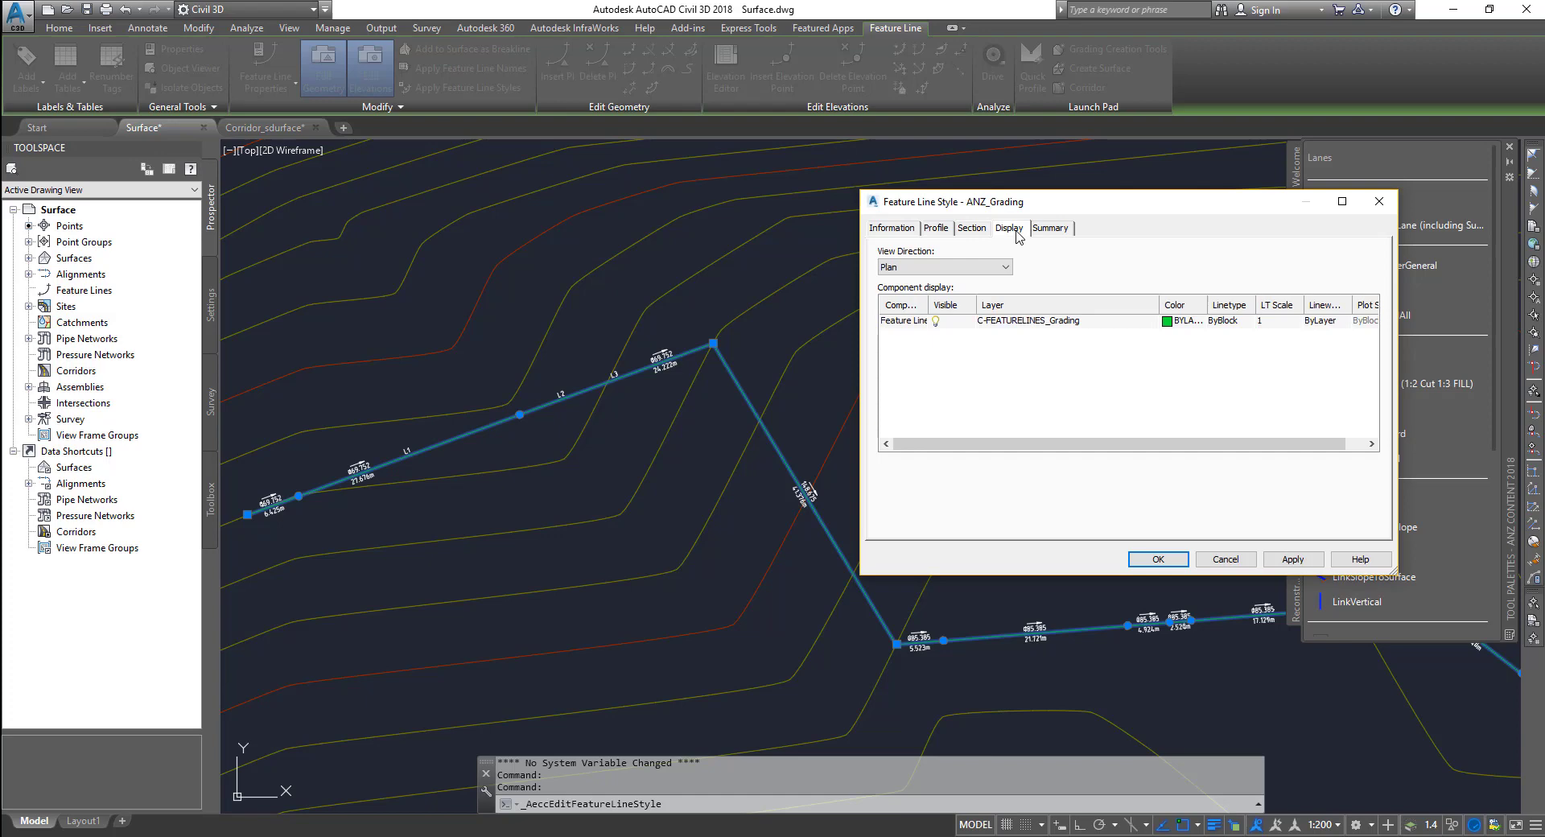
click(1167, 320)
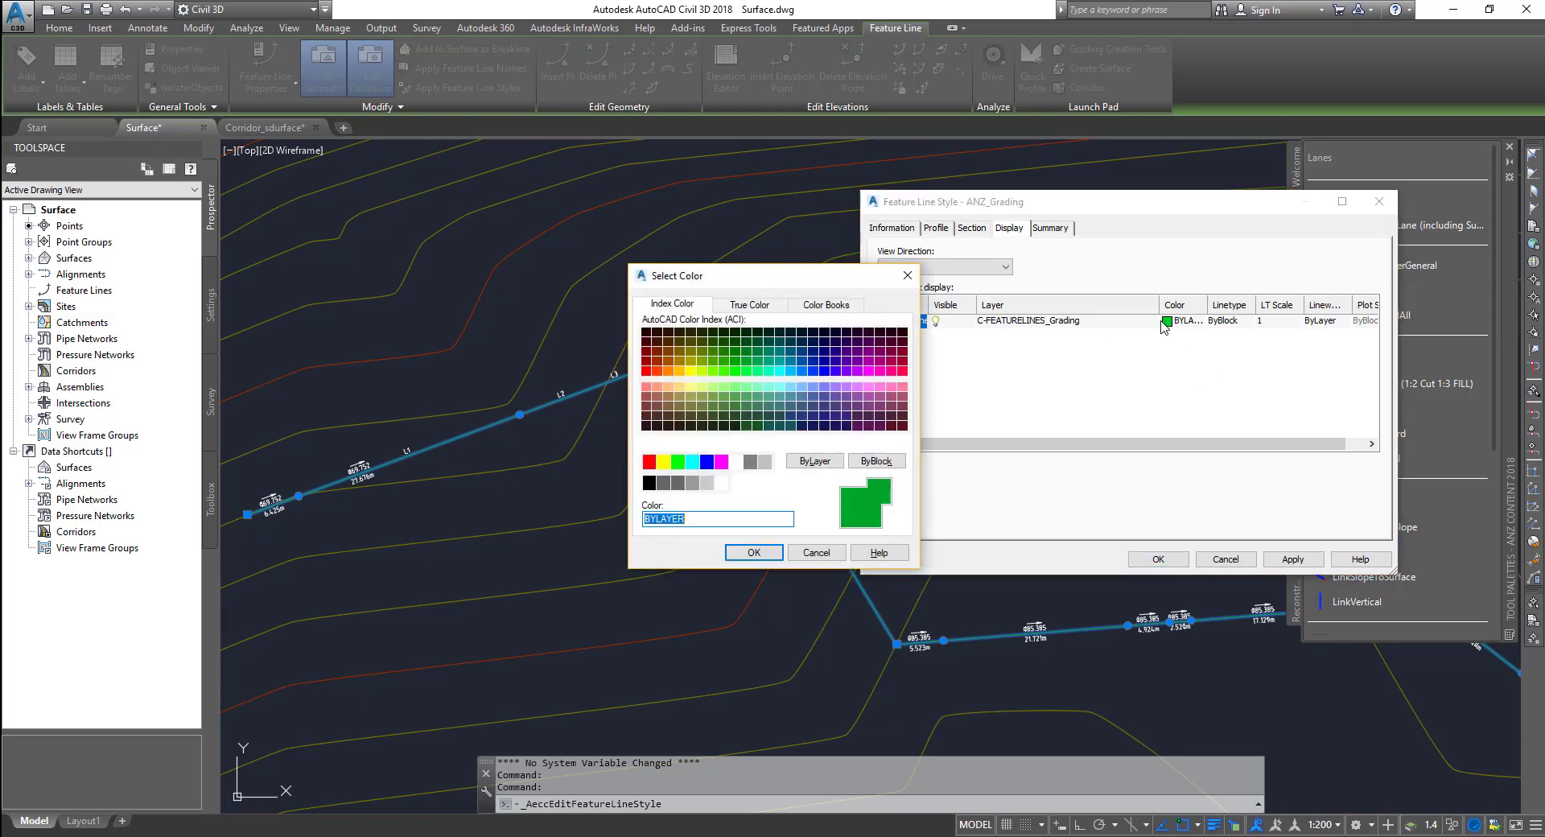
click(691, 461)
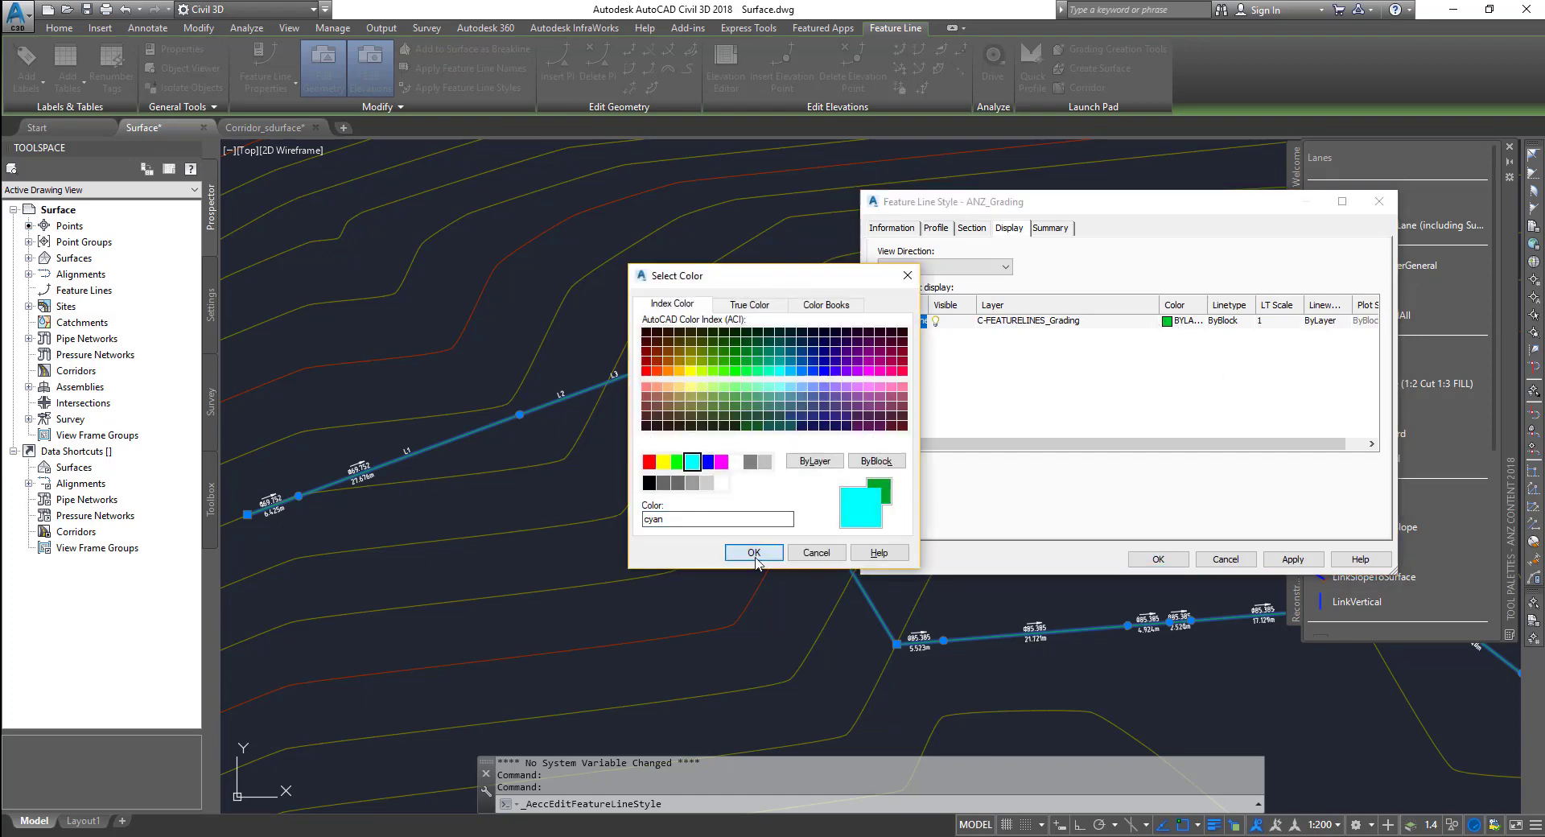
click(753, 552)
click(1158, 558)
key(Escape)
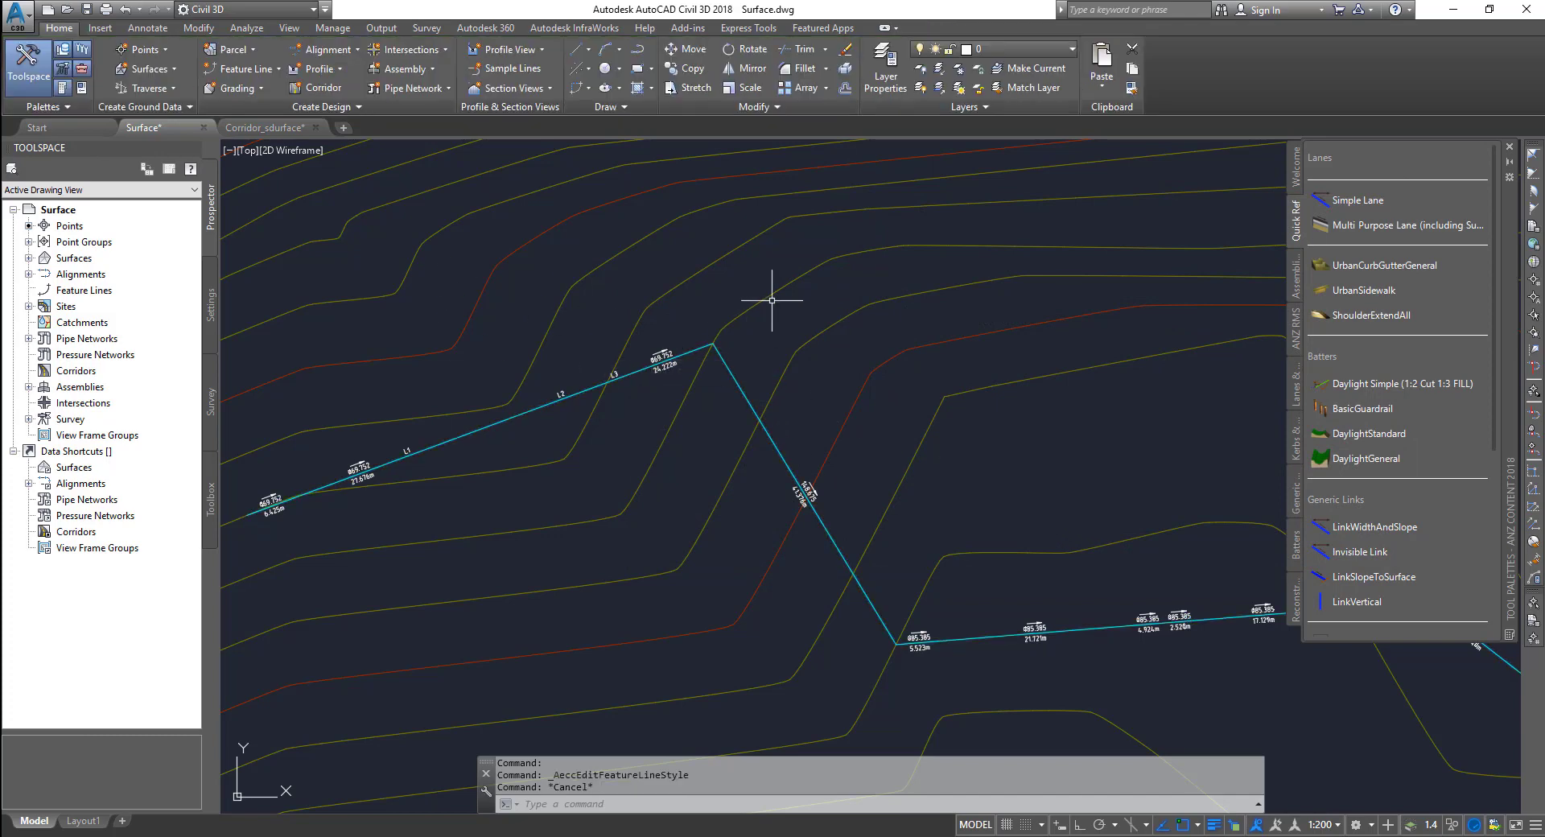
key(ctrl+z)
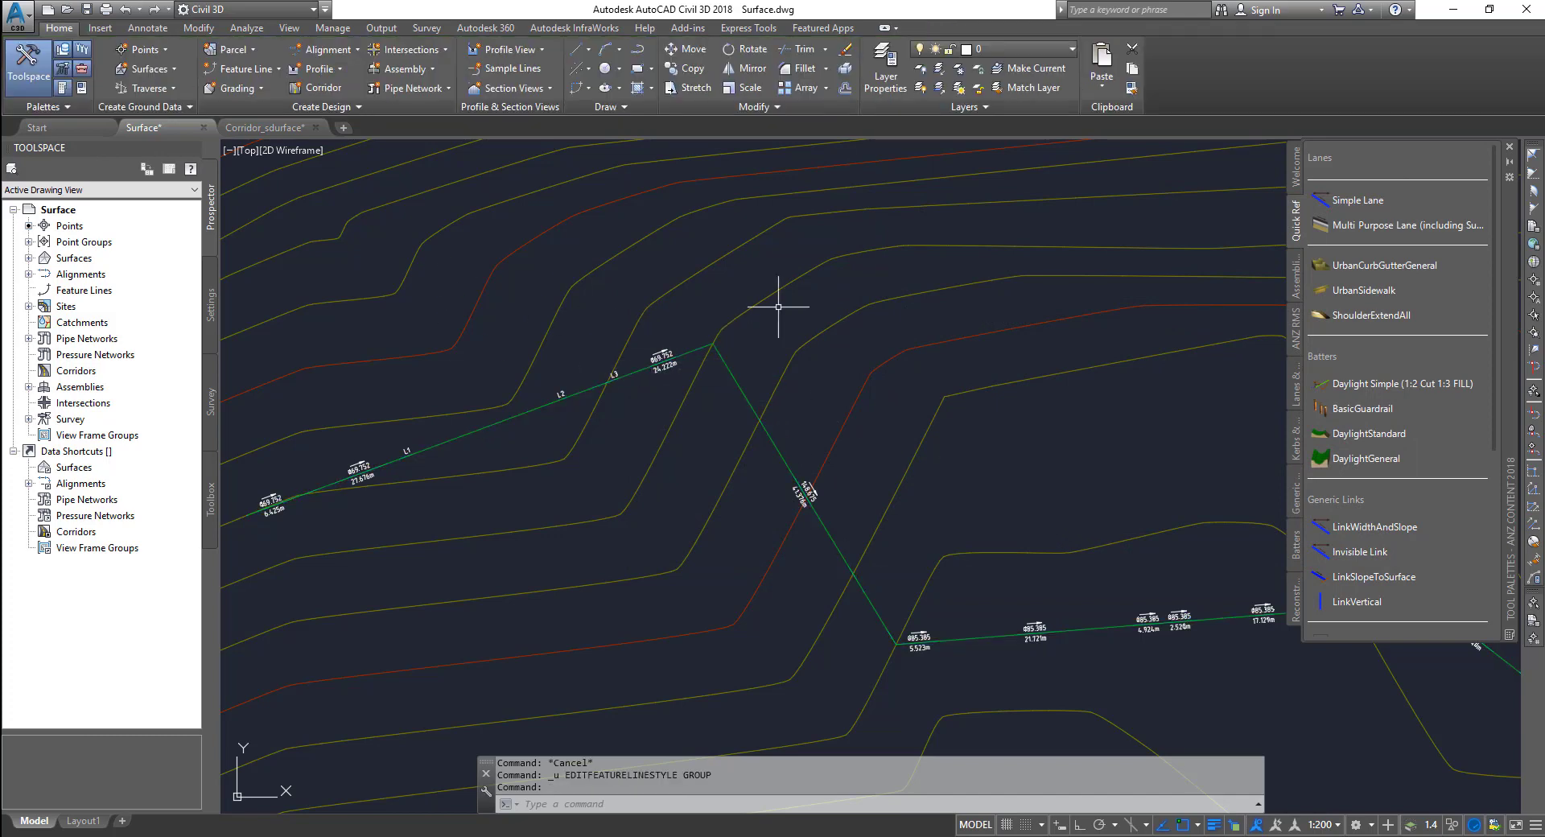
click(736, 394)
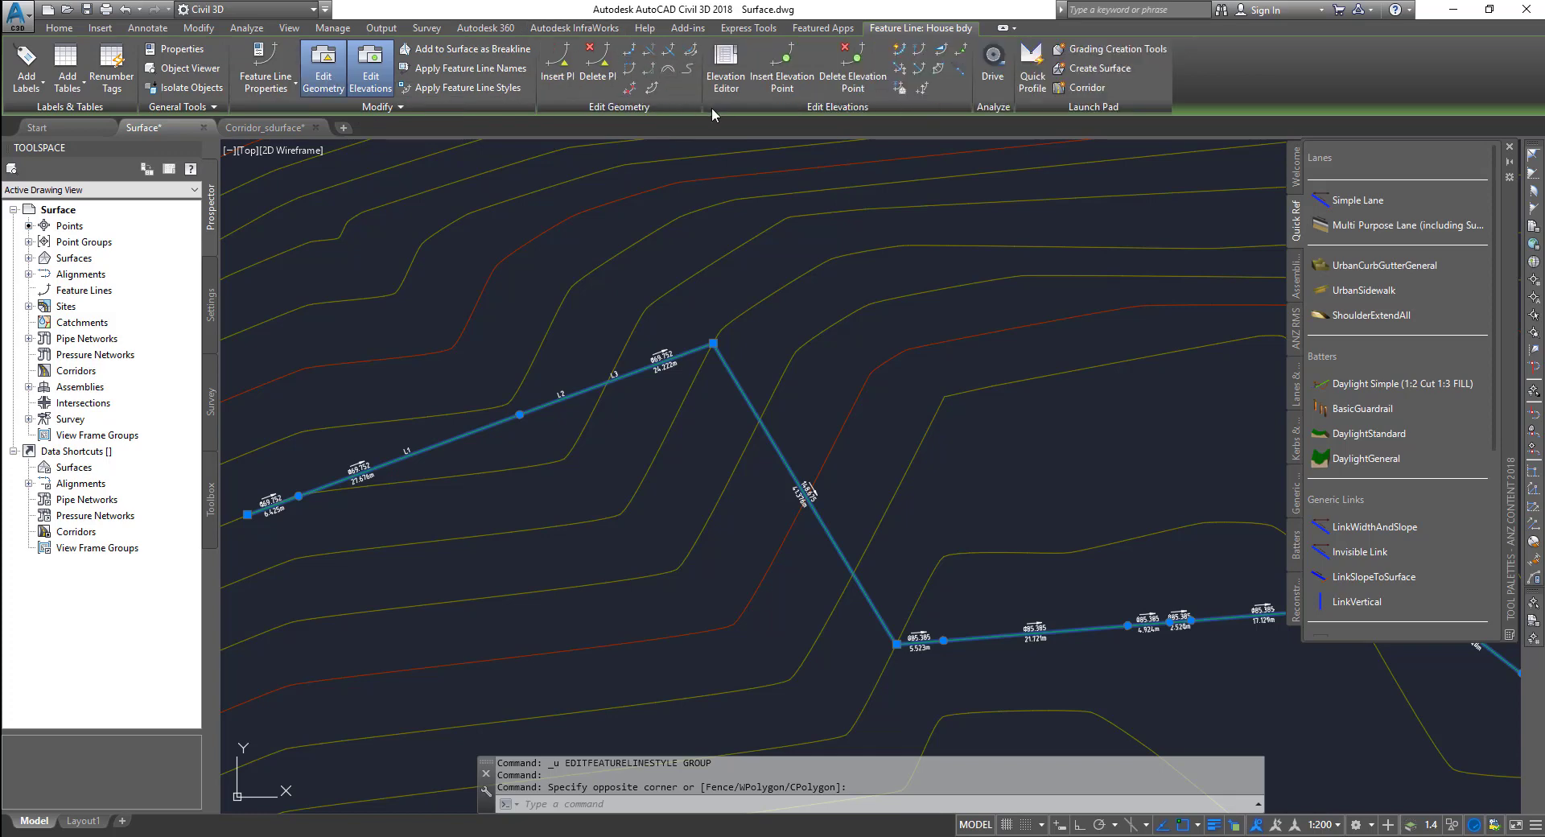
click(561, 74)
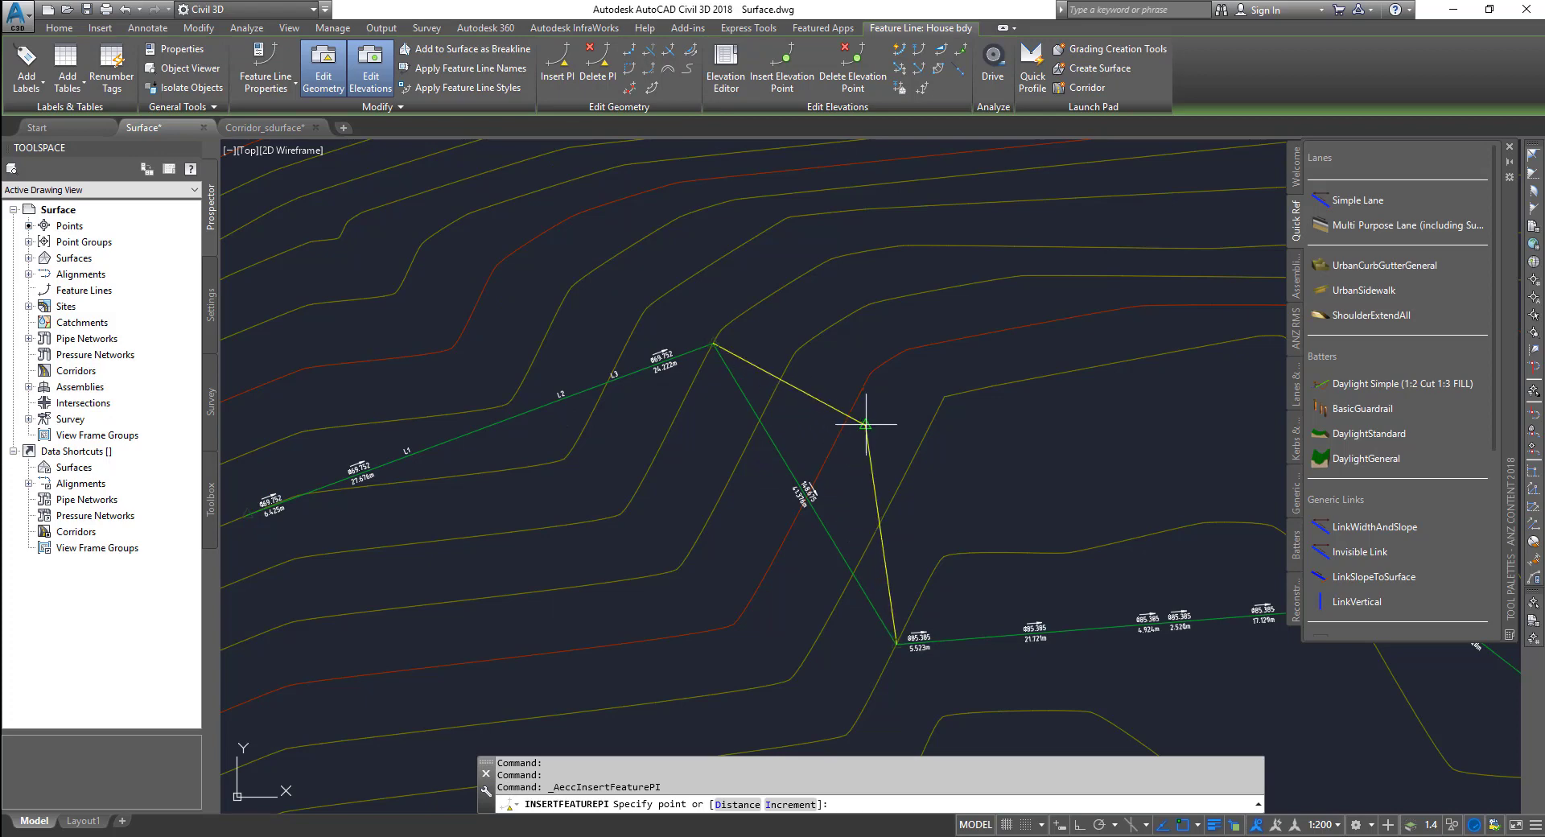
click(866, 424)
key(Escape)
click(597, 74)
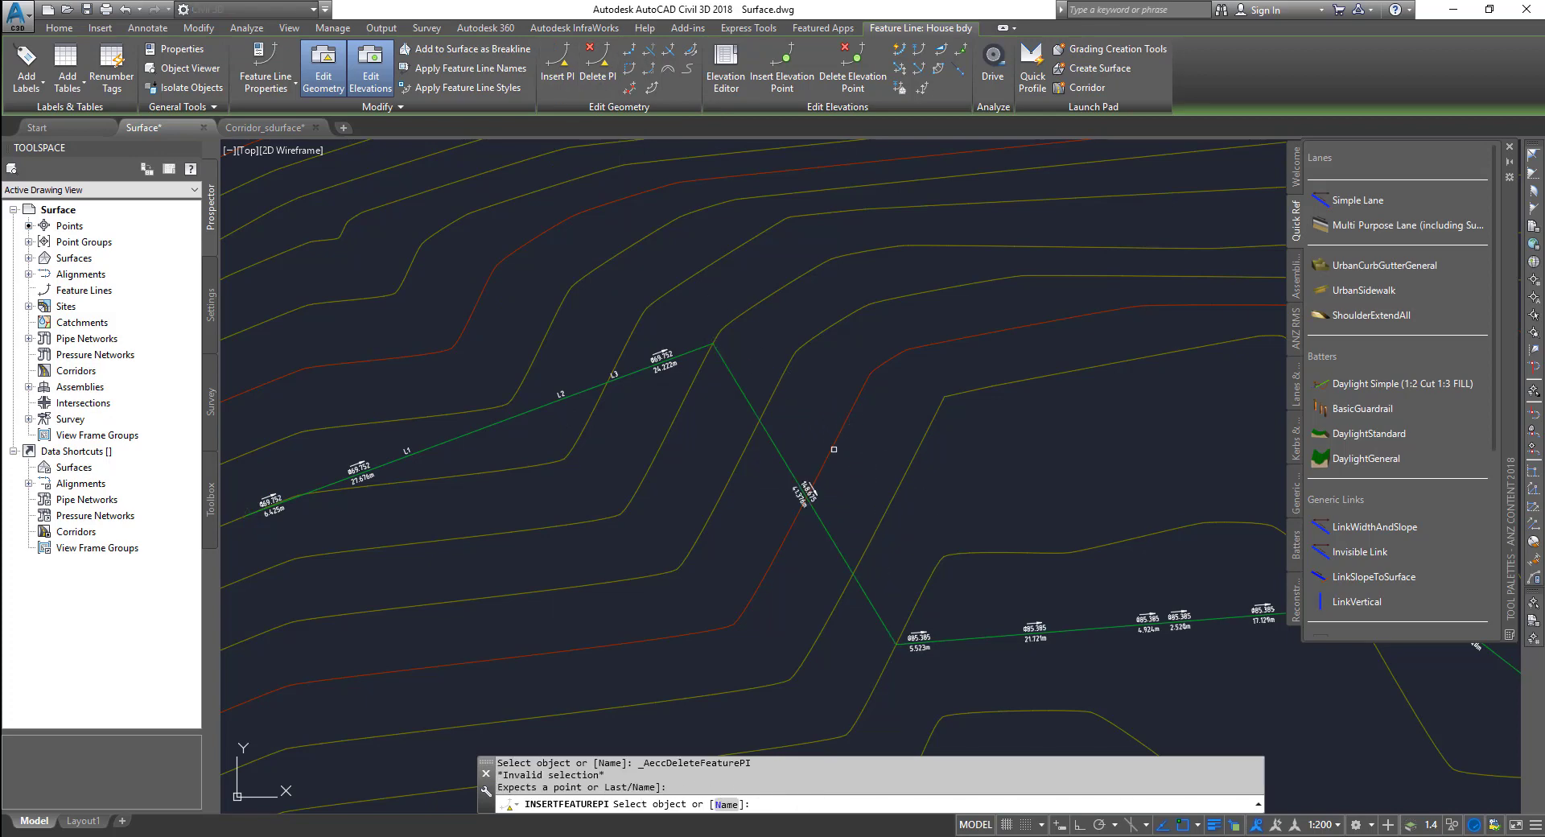
click(722, 330)
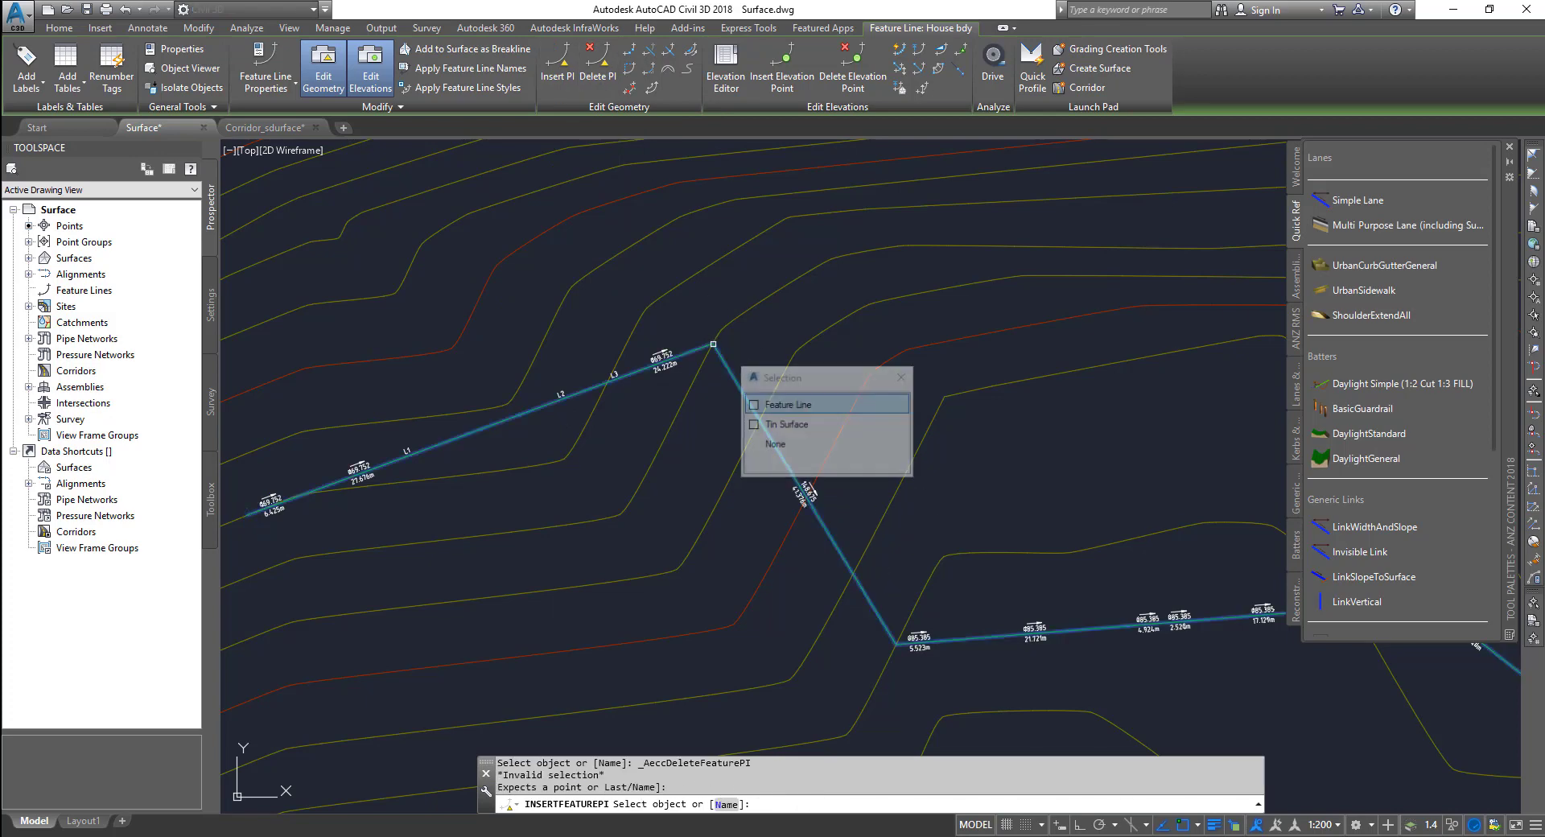
click(789, 405)
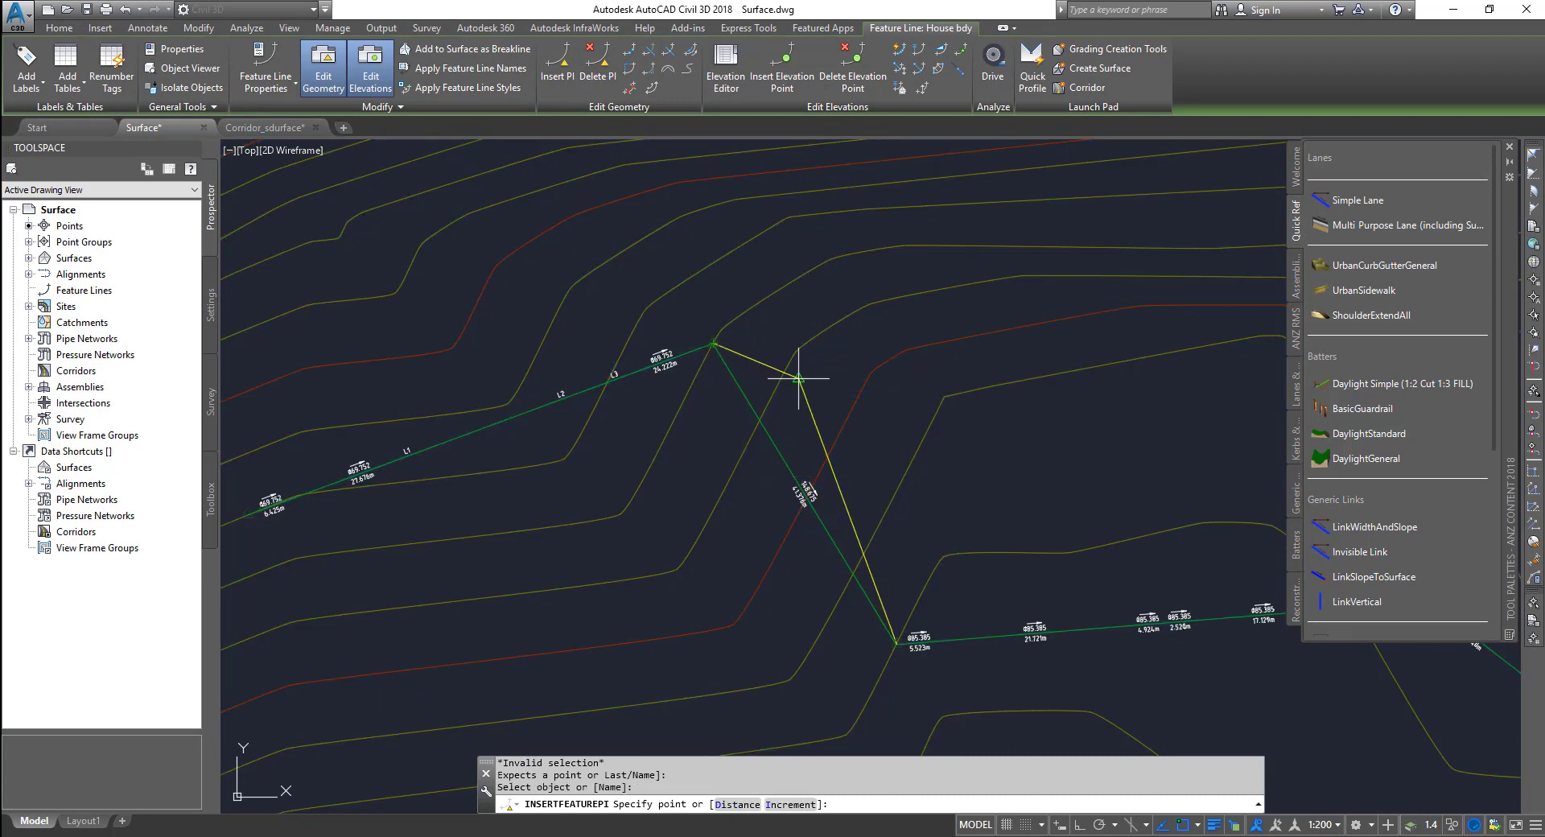
click(799, 375)
click(597, 81)
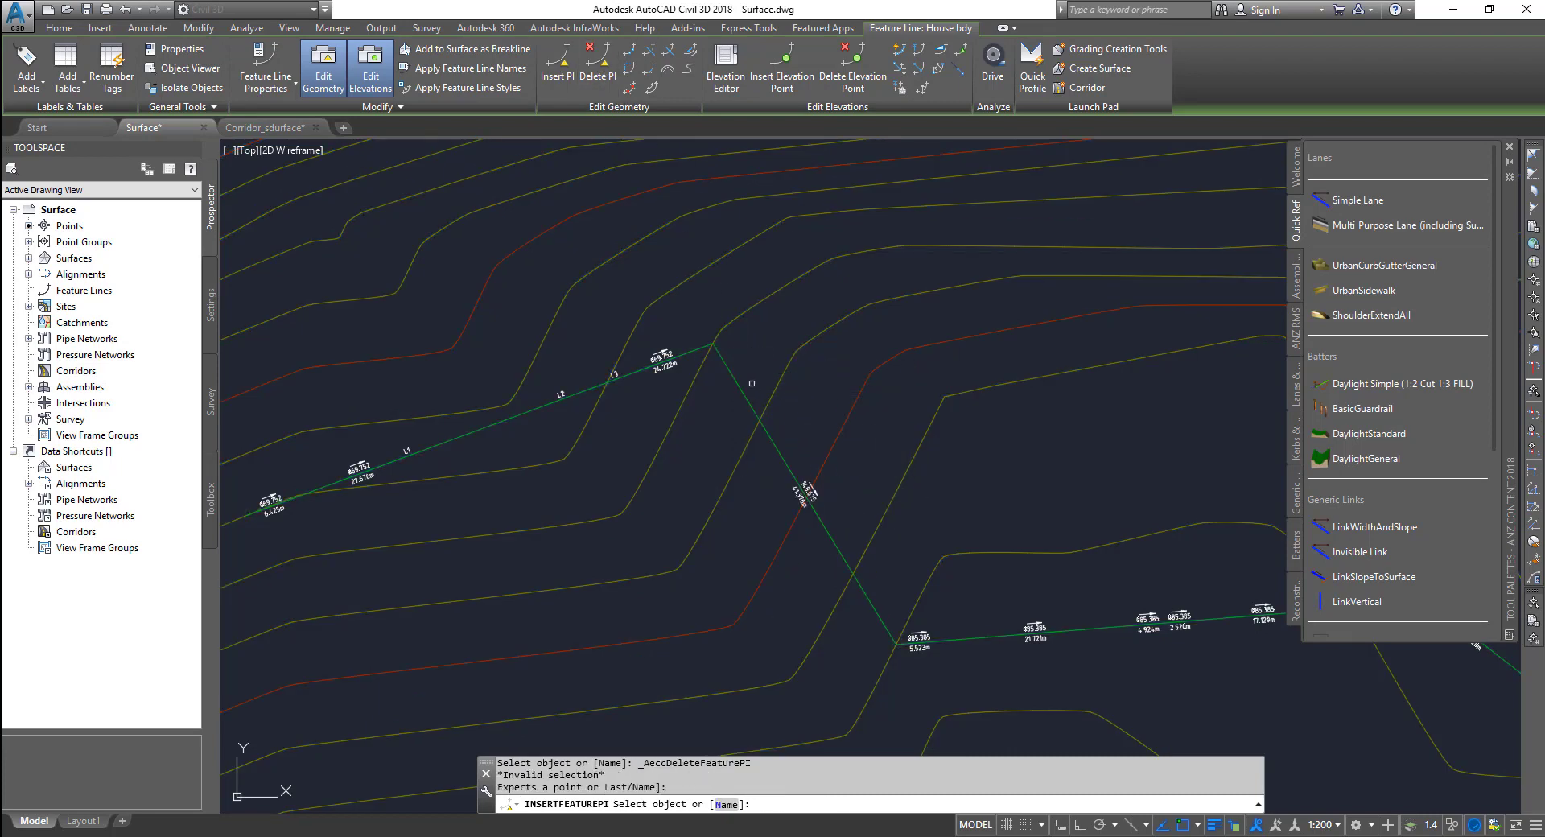
key(Escape)
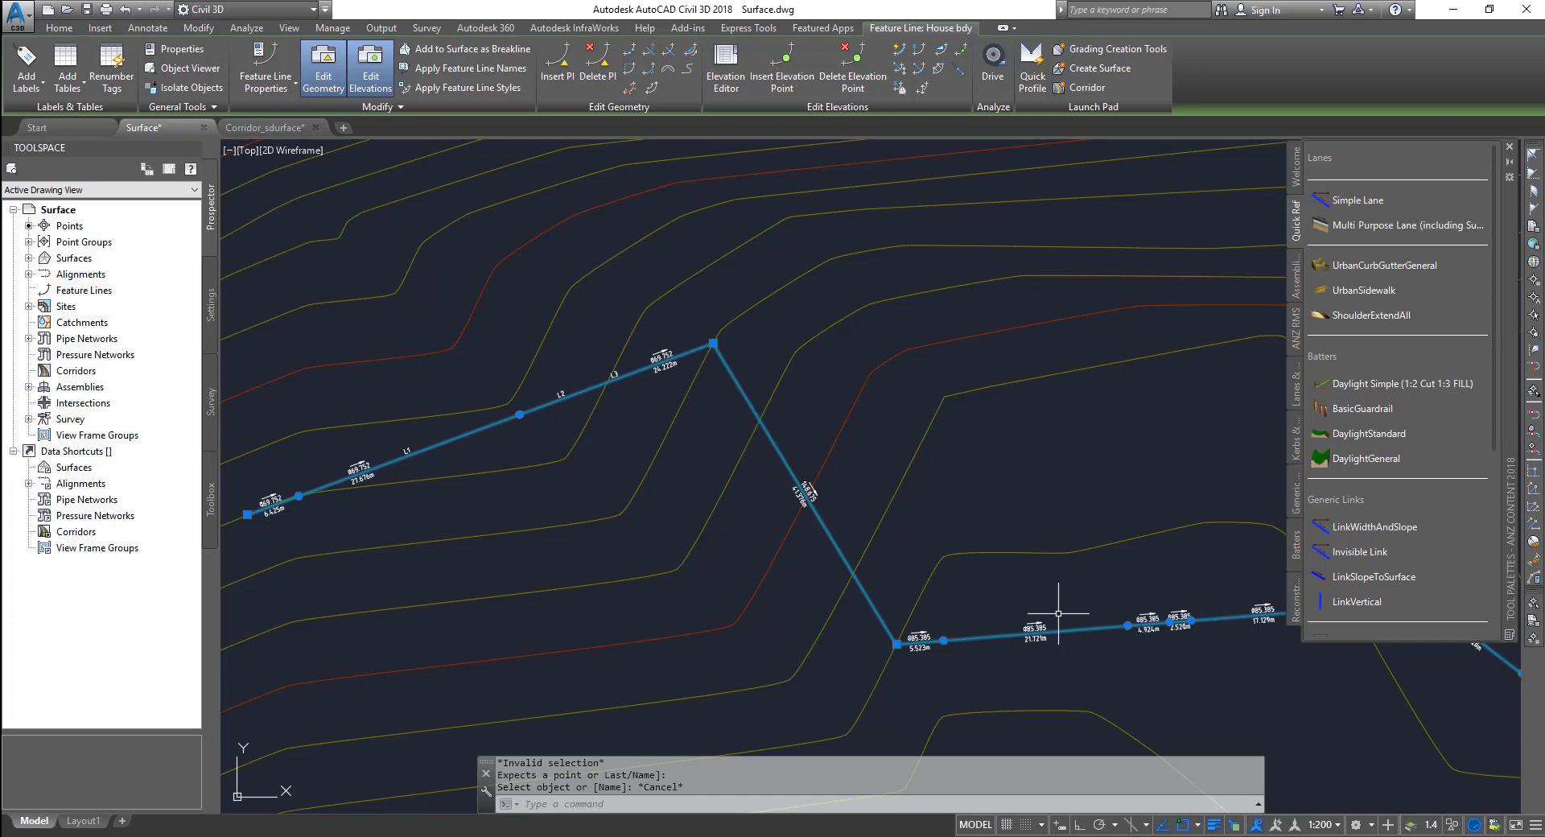
Zoom out and pan so the entire House bdy line, including its south-east leg, shows.
mouse_move(1058, 614)
scroll(1058, 614, down, 3)
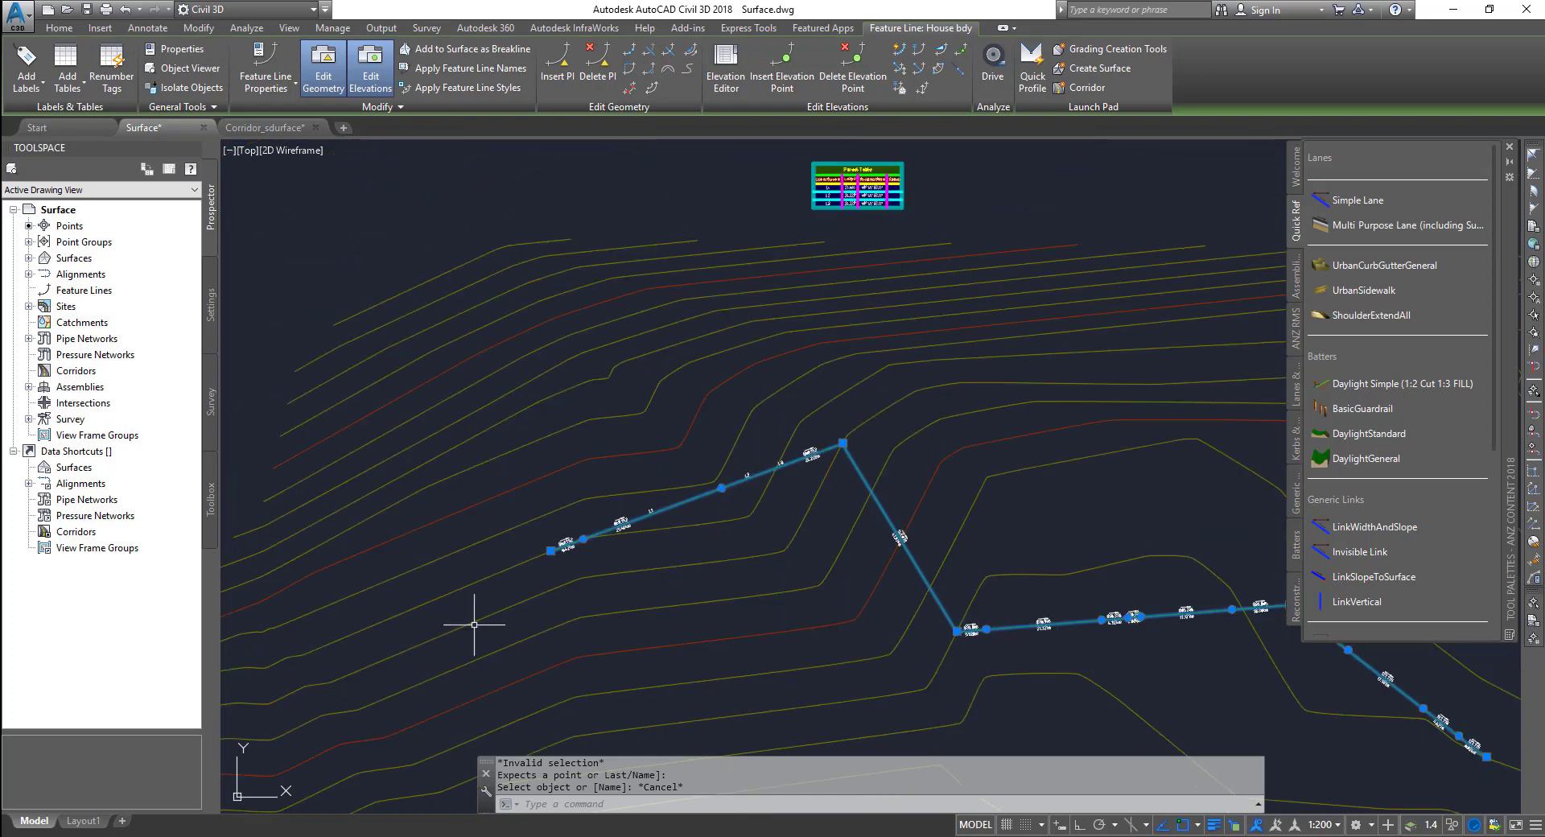
middle_drag(599, 576, 478, 471)
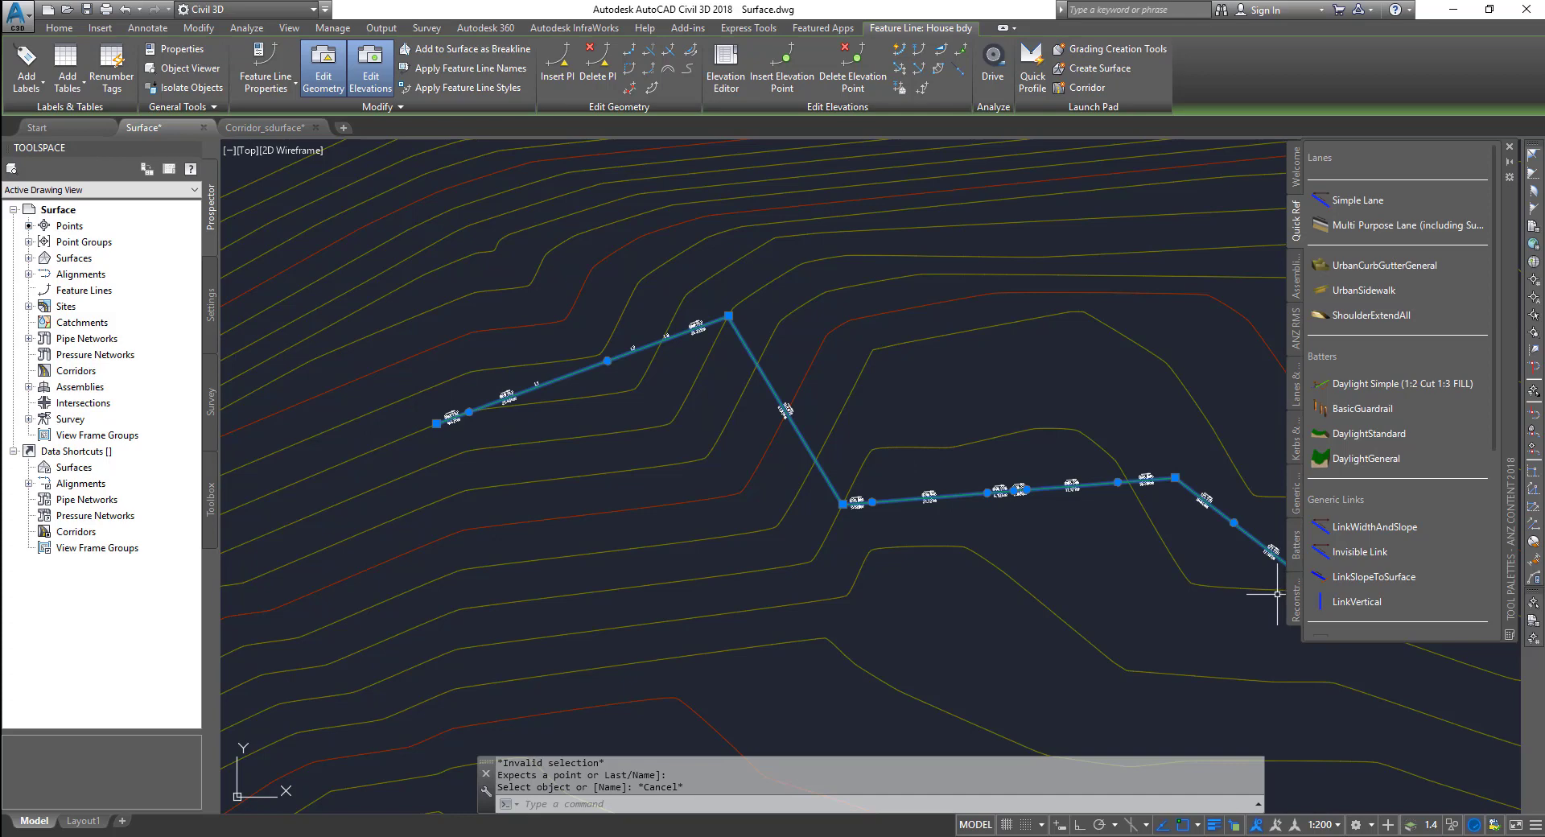
middle_drag(1215, 621, 1030, 614)
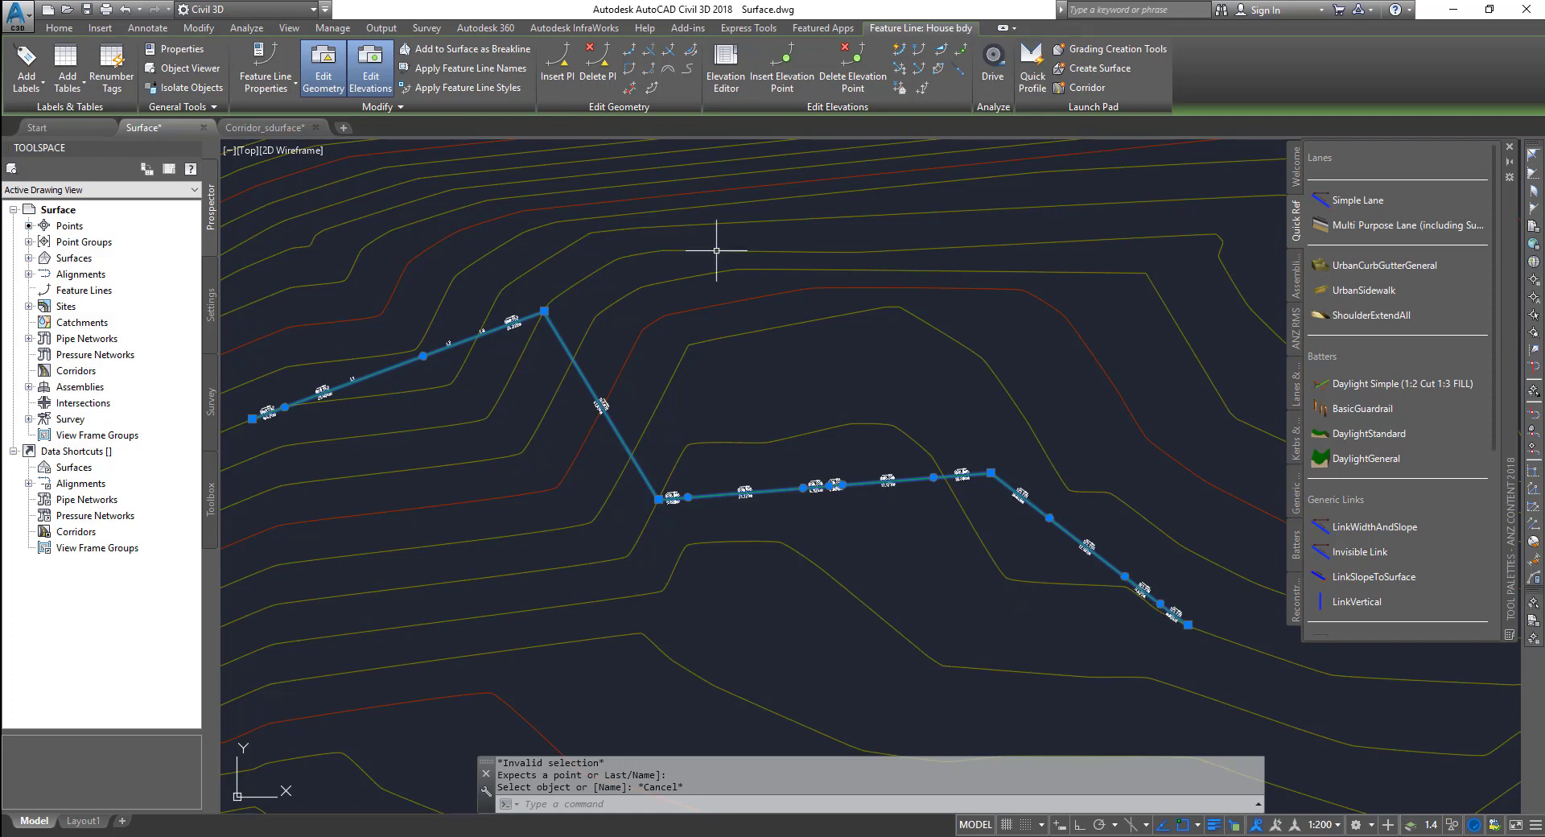
Open the Grading Elevation Editor for House bdy and frame the line beside its table.
click(733, 76)
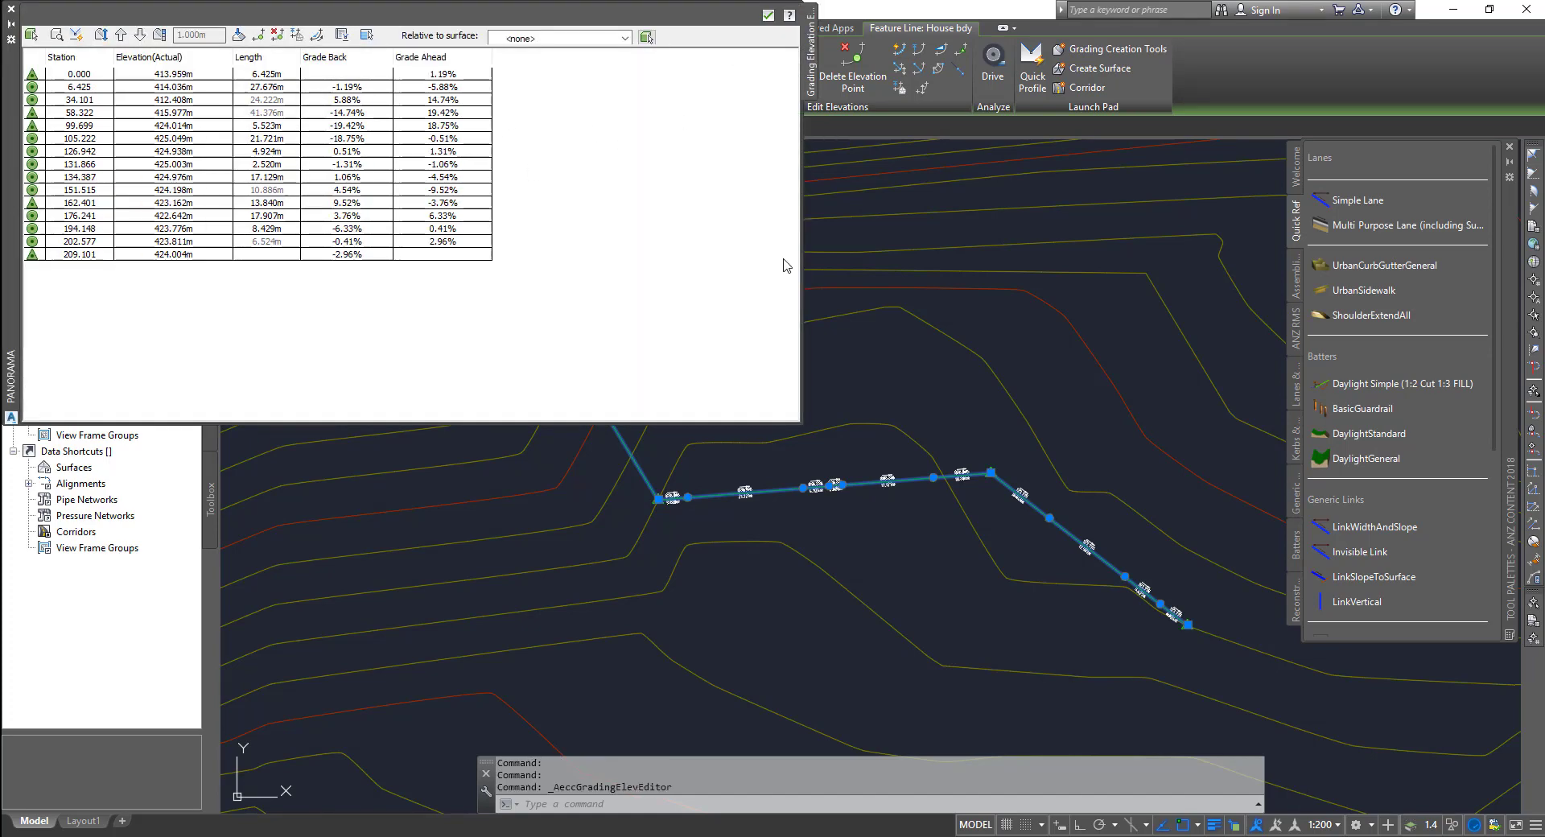
scroll(1076, 421, down, 3)
mouse_move(1138, 518)
middle_down()
mouse_move(992, 366)
mouse_move(1022, 294)
middle_up()
click(1510, 148)
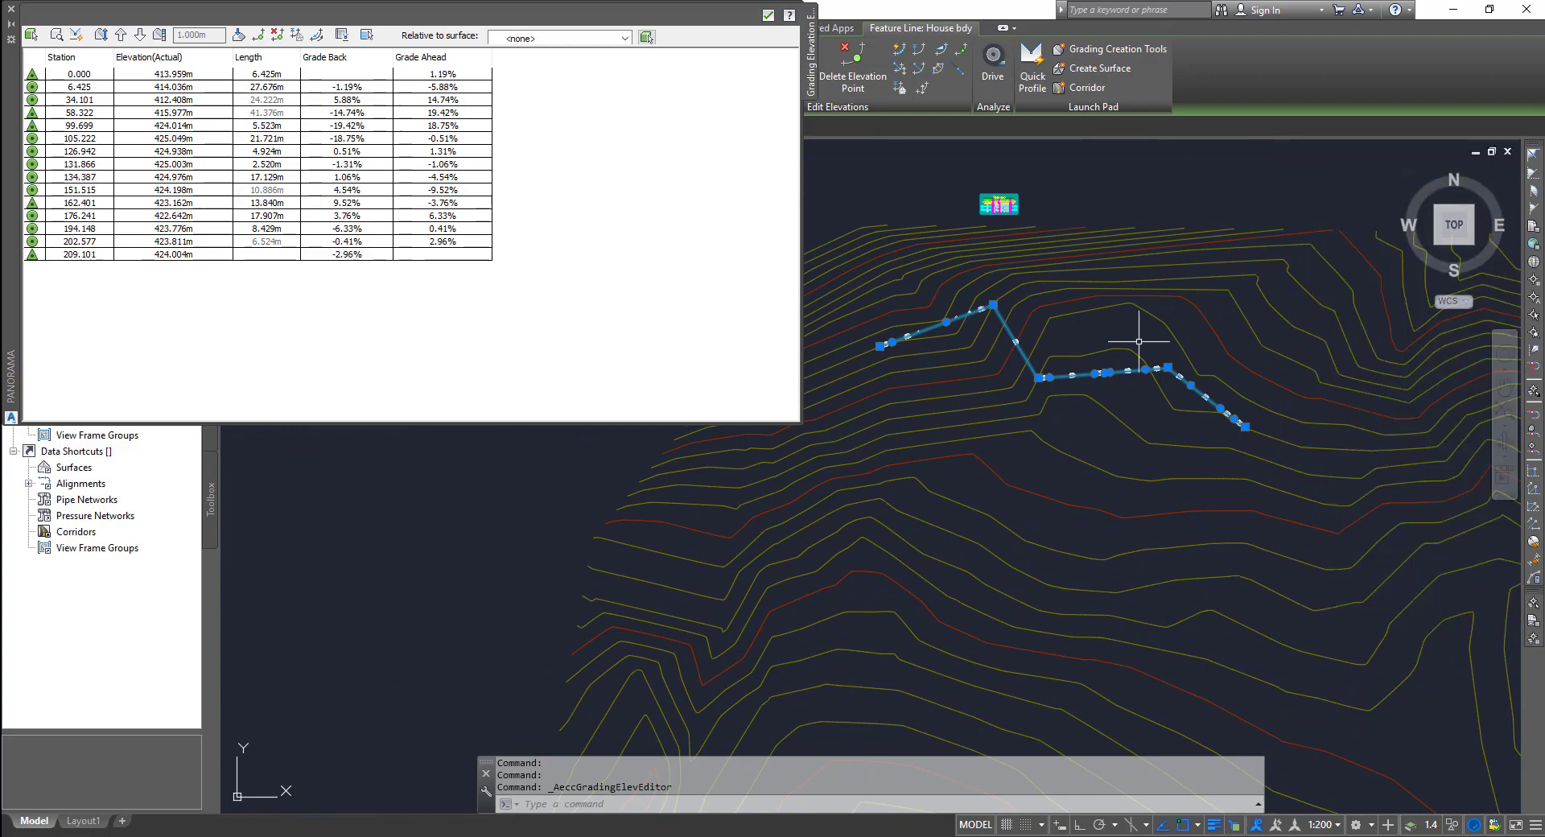
scroll(1138, 305, up, 4)
mouse_move(1207, 303)
middle_down()
mouse_move(1331, 286)
mouse_move(1142, 300)
mouse_move(1080, 273)
middle_up()
scroll(1328, 286, down, 3)
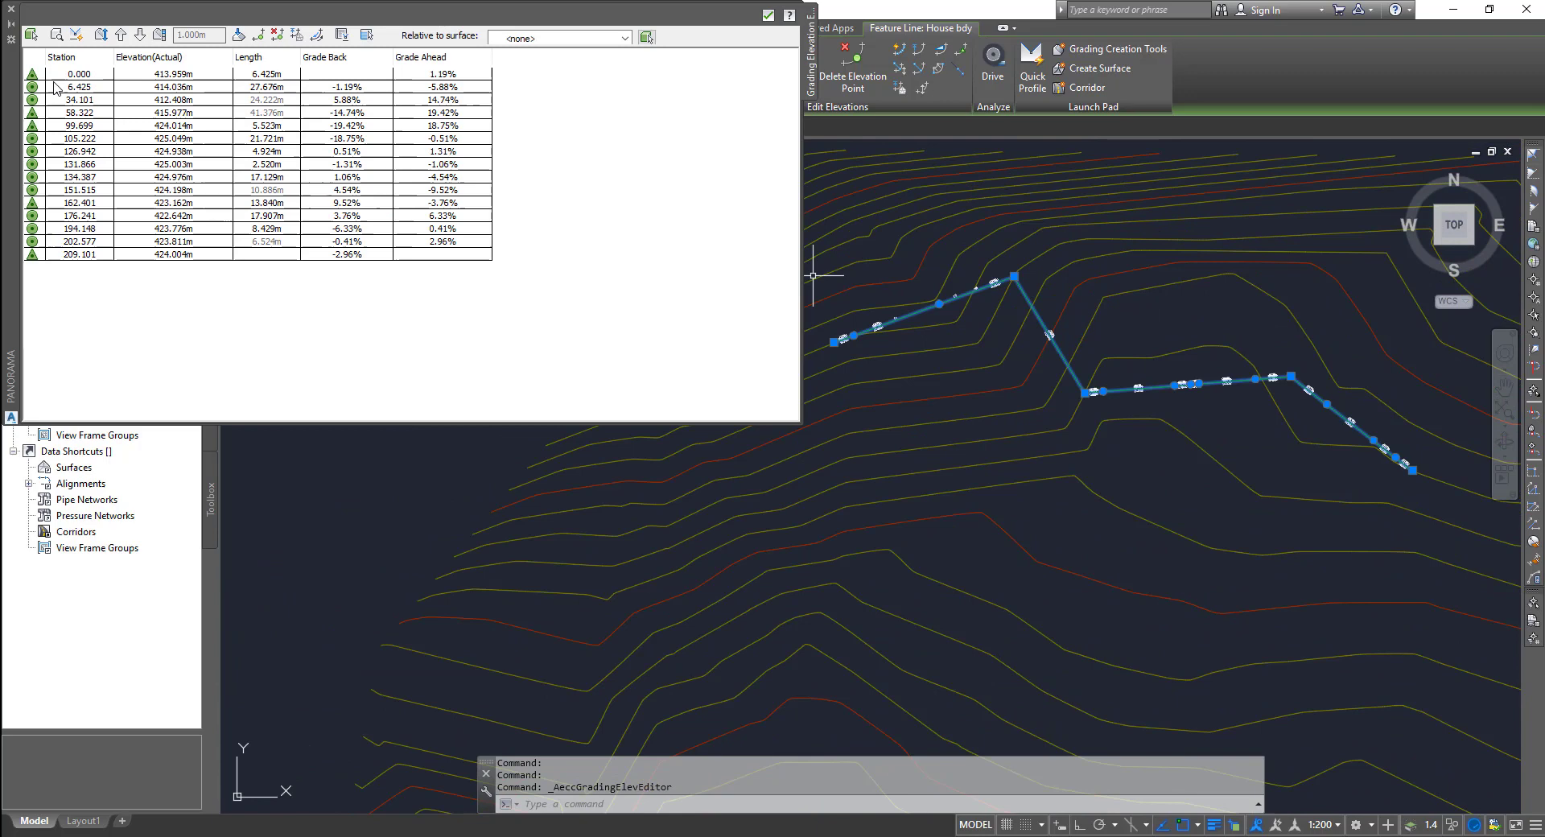
Set the elevation of the vertex at station 34.101 to 450.000m.
click(80, 75)
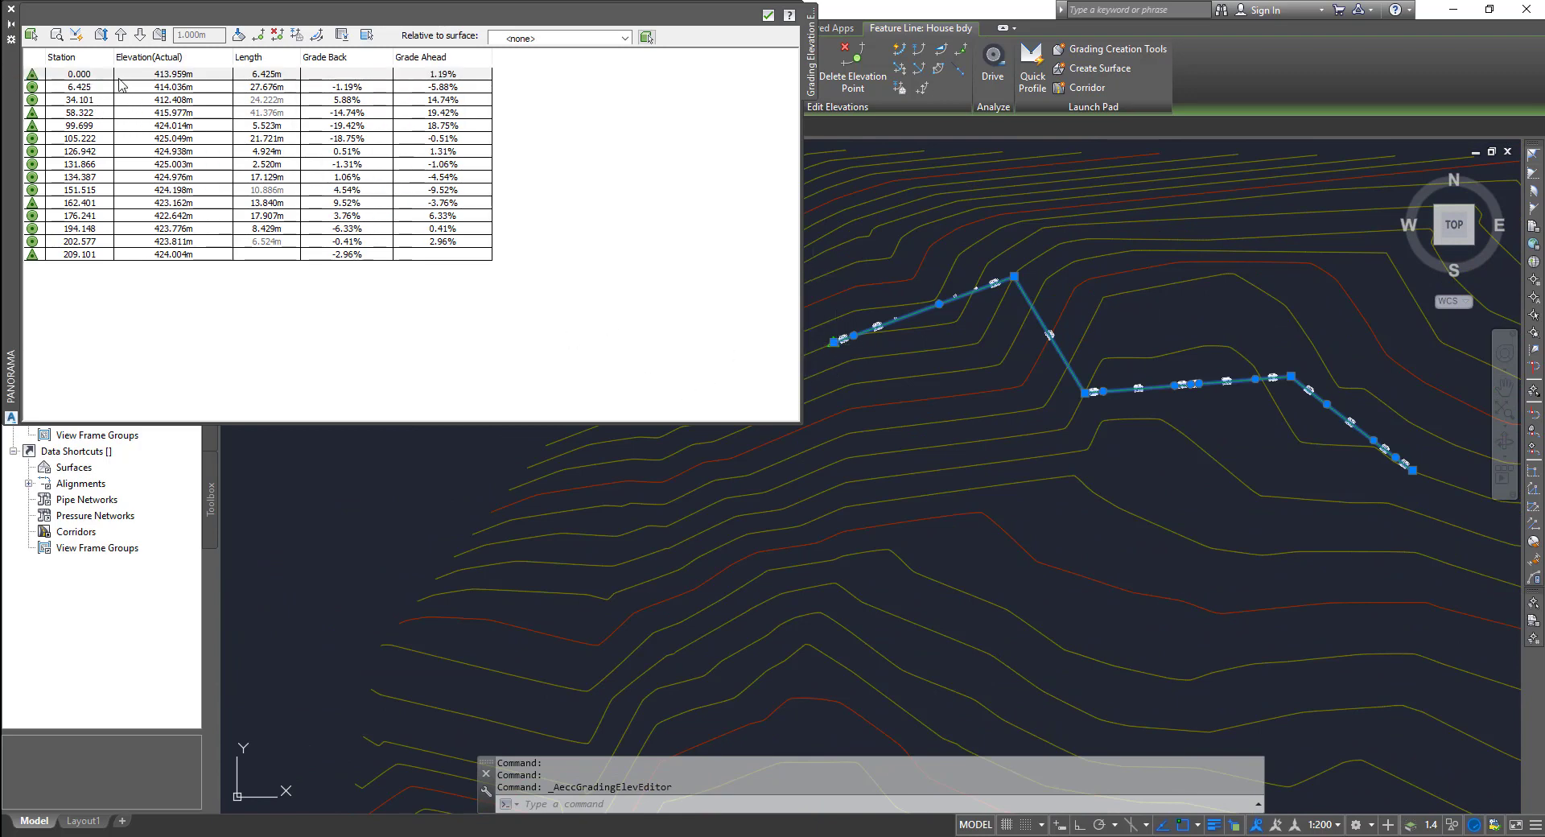
drag(118, 84, 104, 211)
click(103, 100)
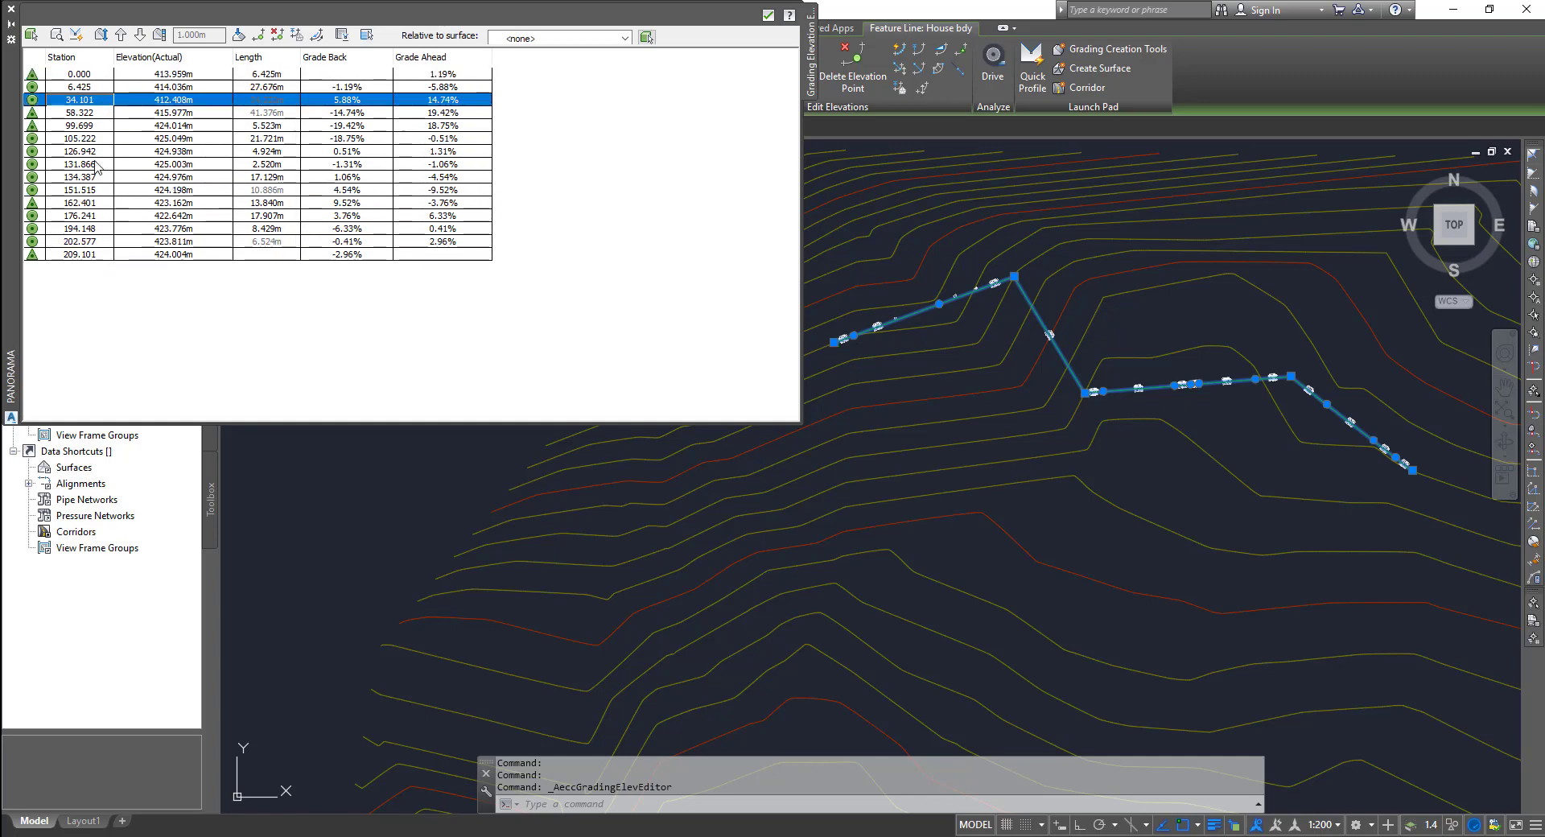
shift+click(80, 177)
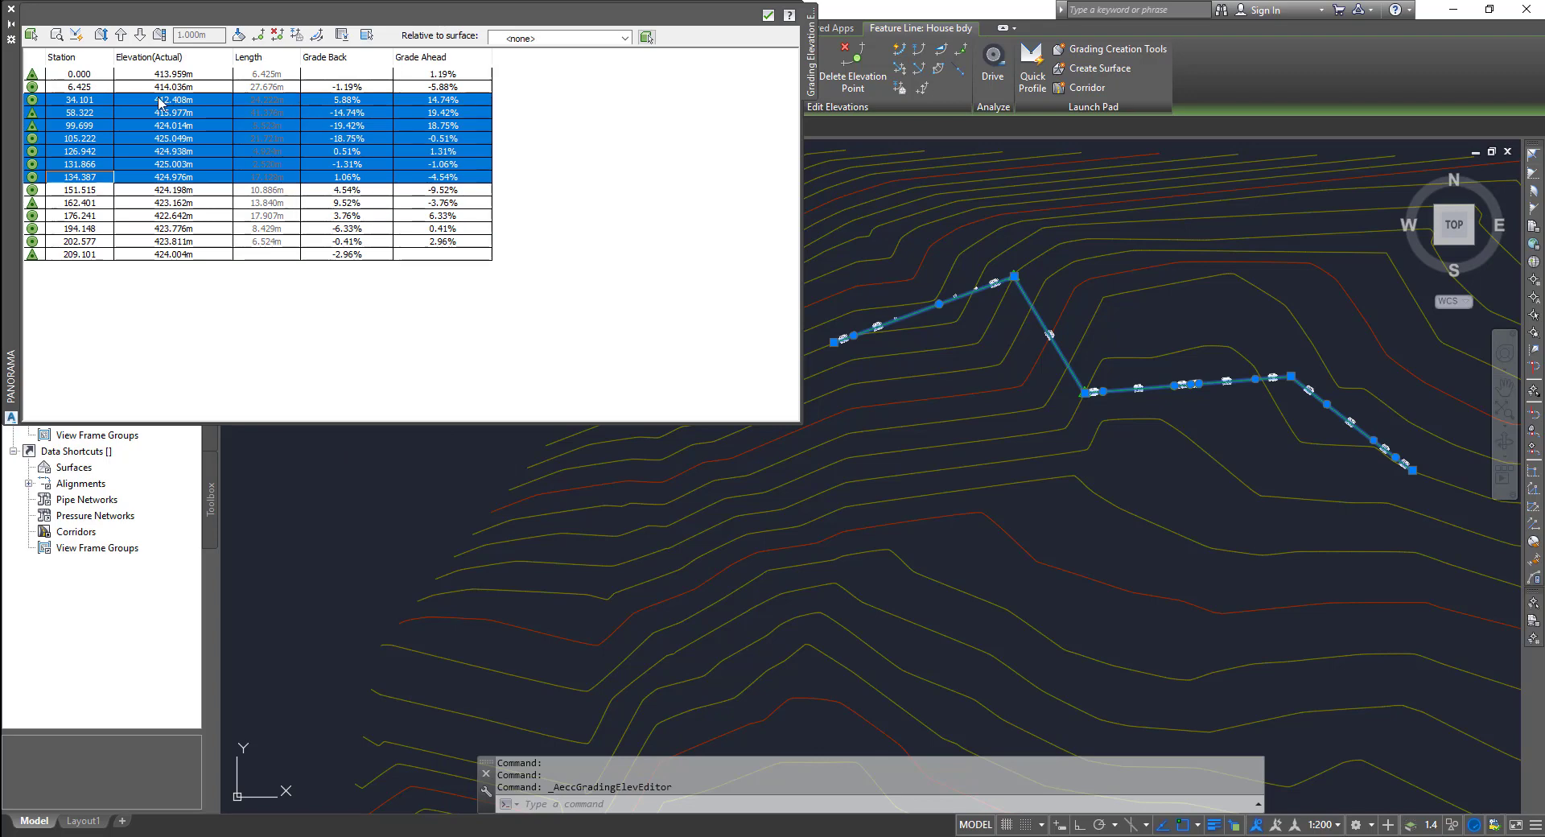
click(196, 99)
click(197, 105)
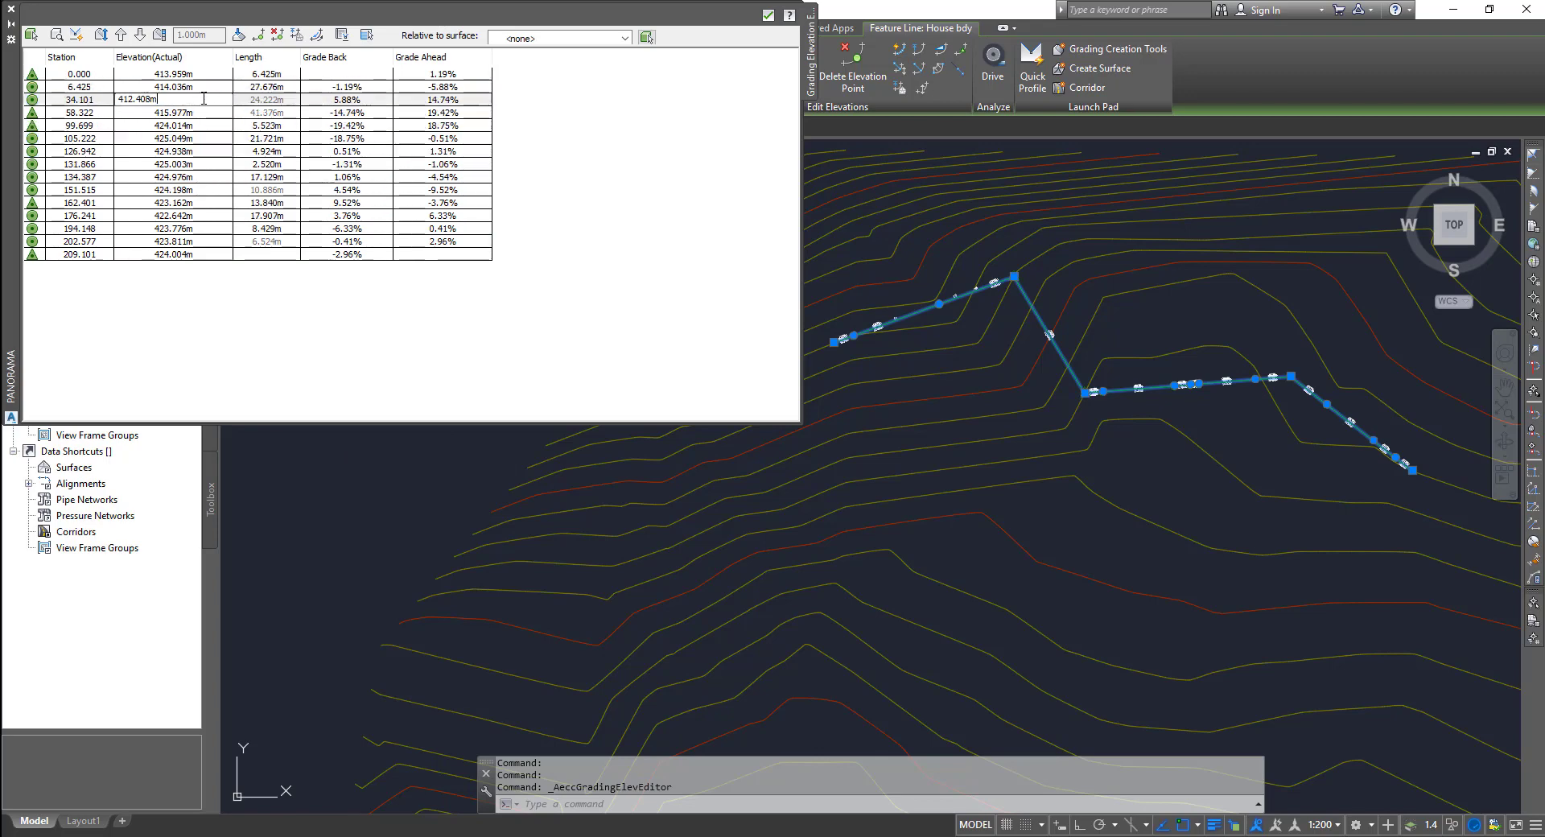
text(450)
key(Return)
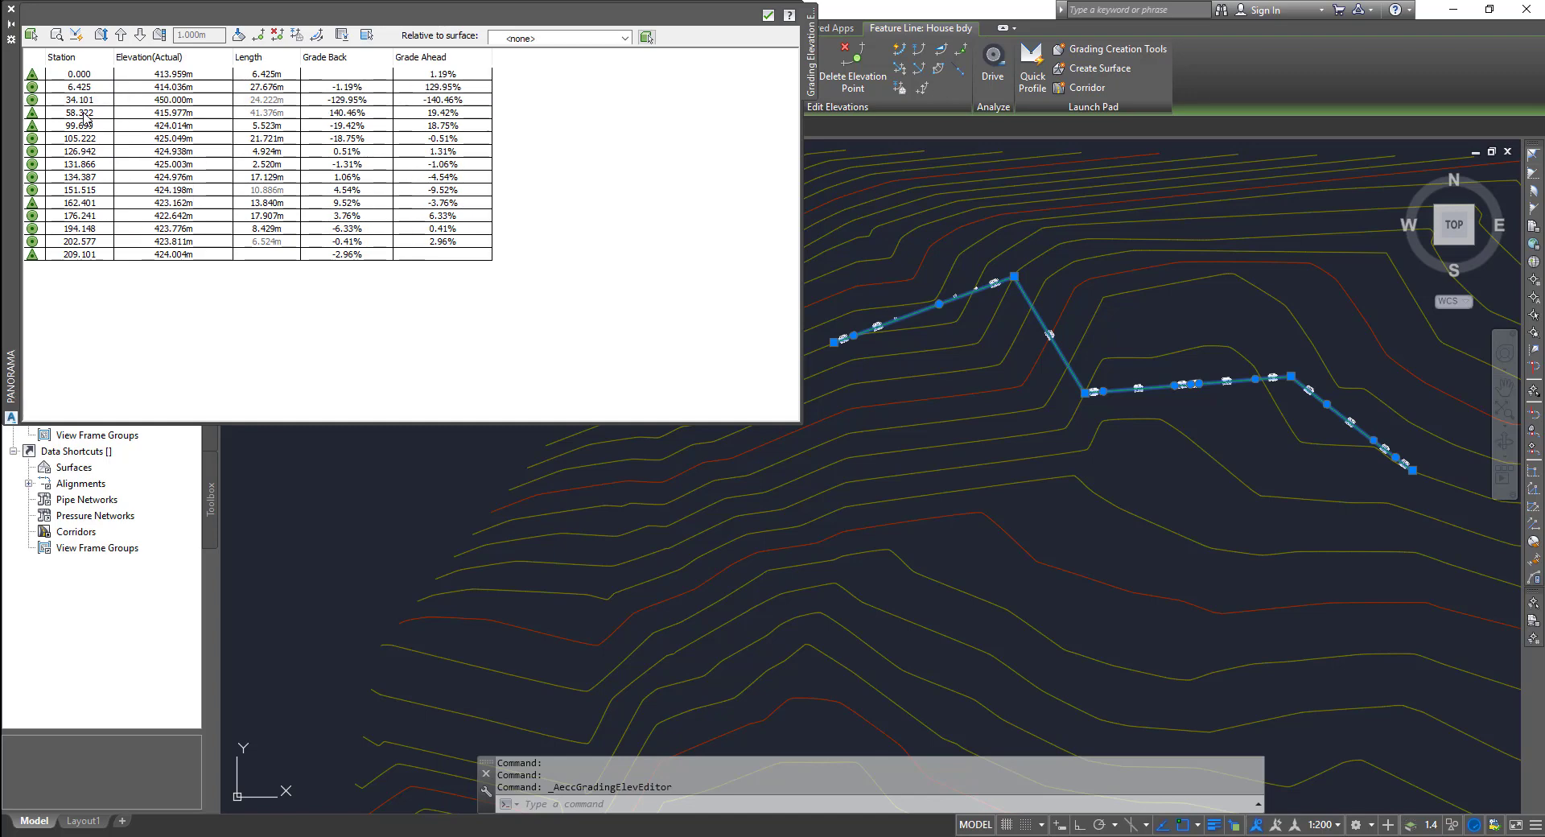
Review grade, length and station cells of other vertices, ending on station 0.000.
click(355, 100)
click(370, 135)
click(372, 182)
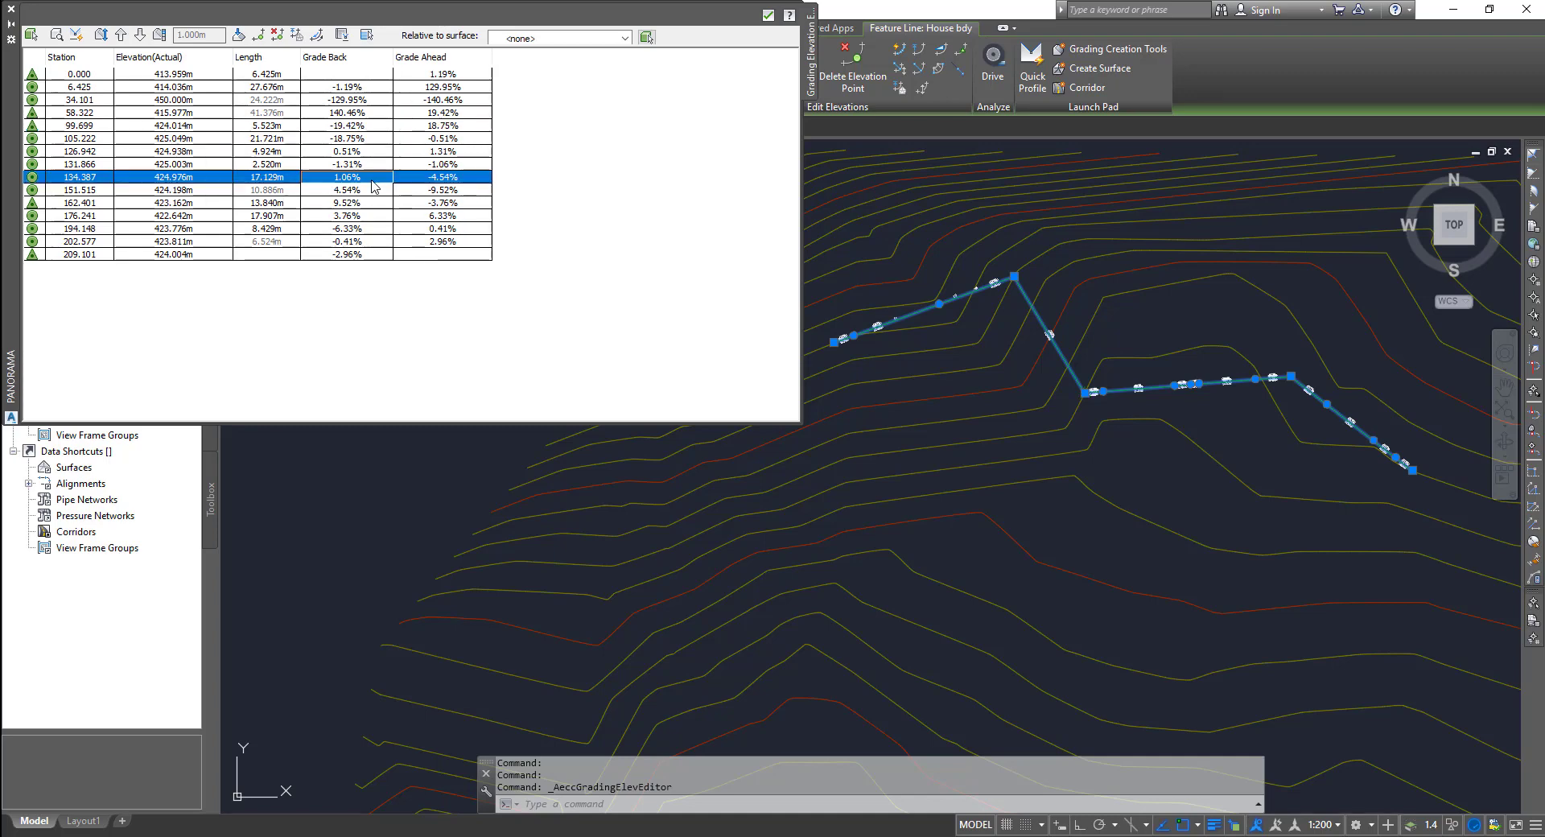
click(455, 103)
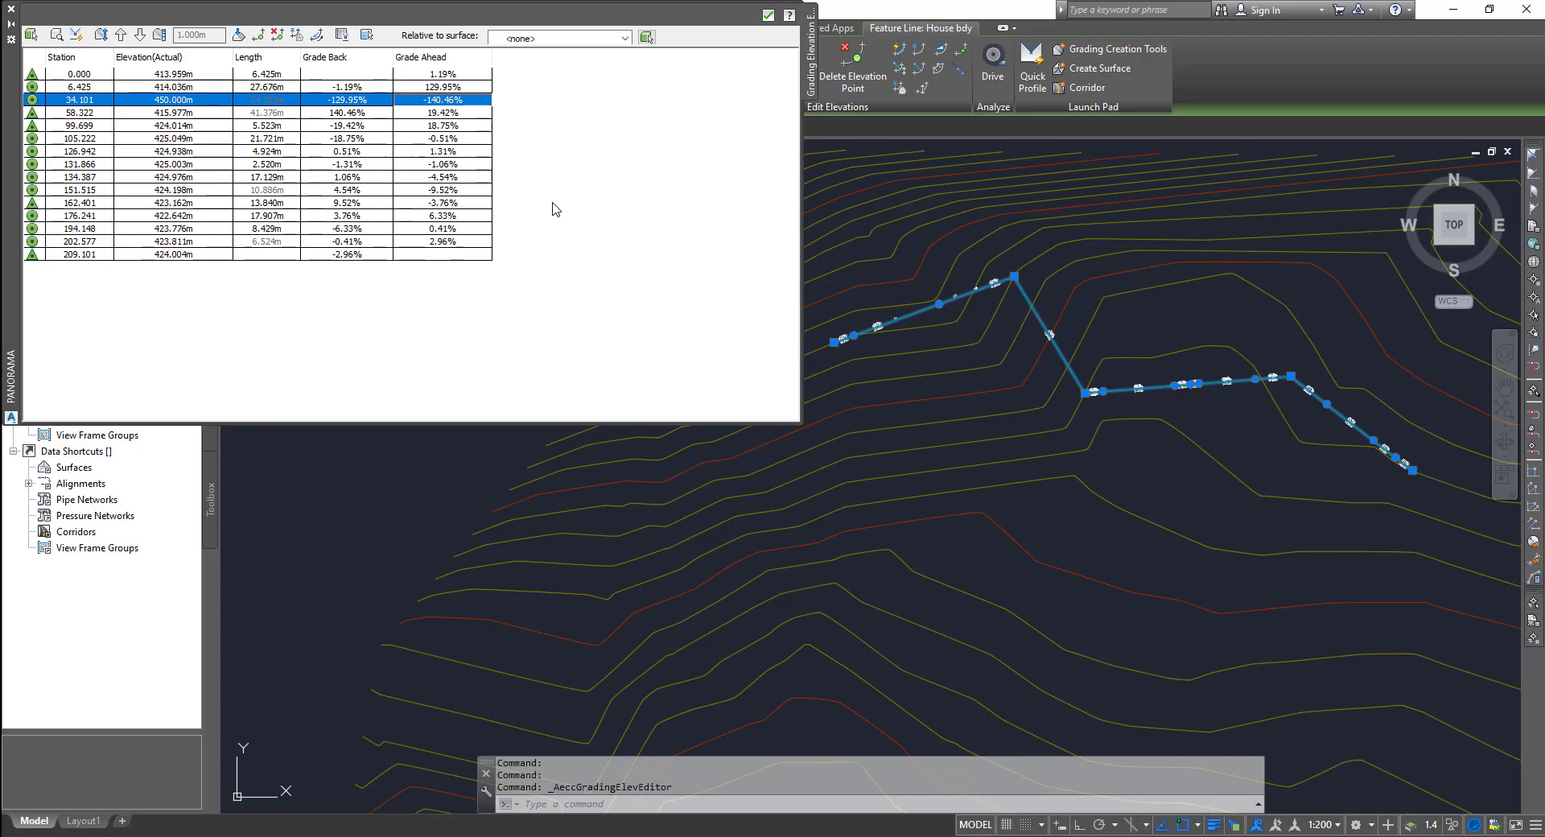
double_click(292, 125)
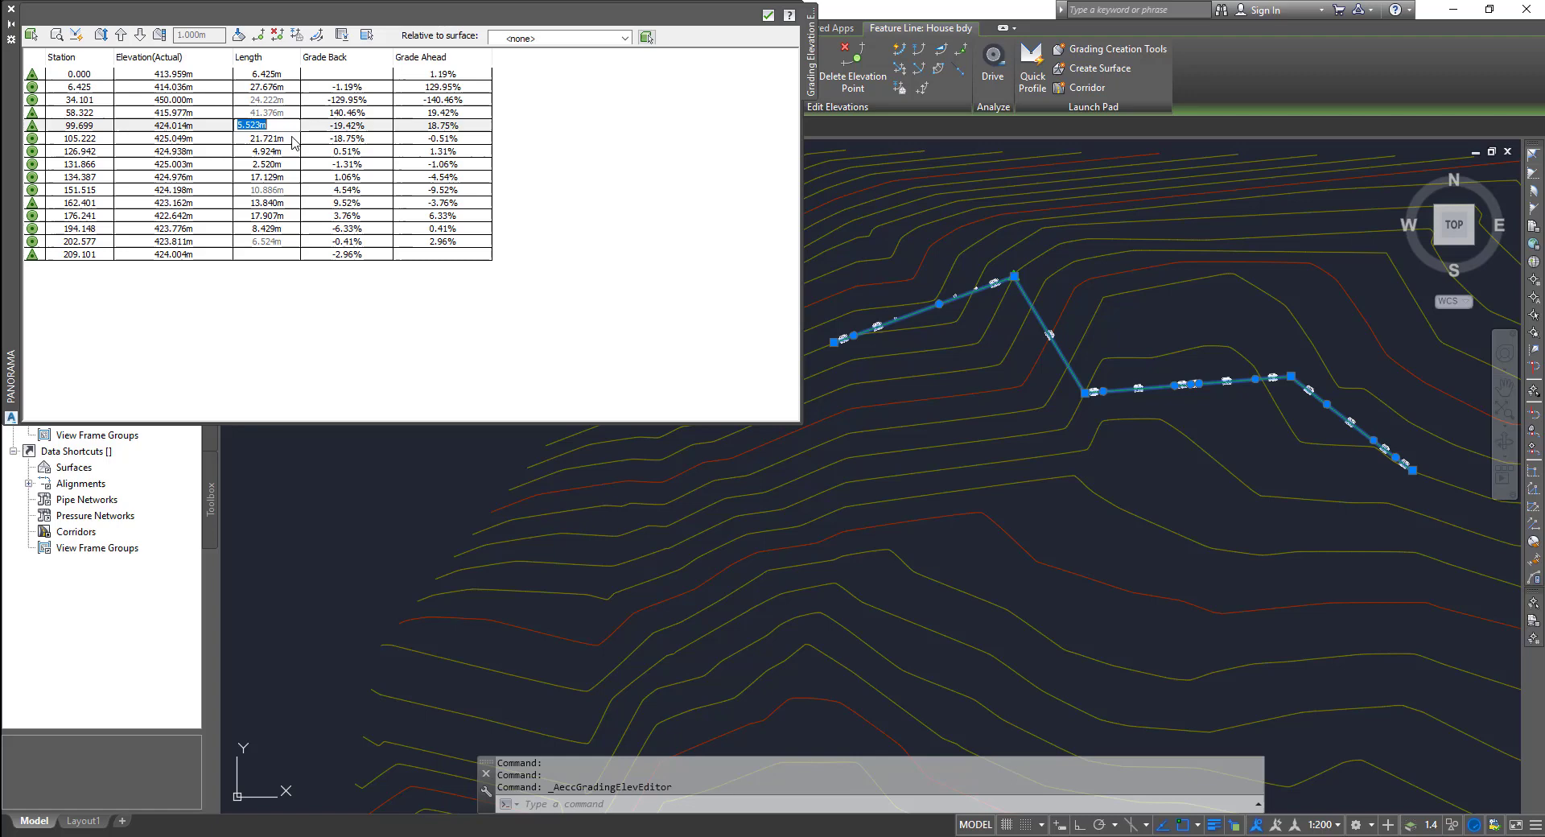
drag(292, 142, 291, 215)
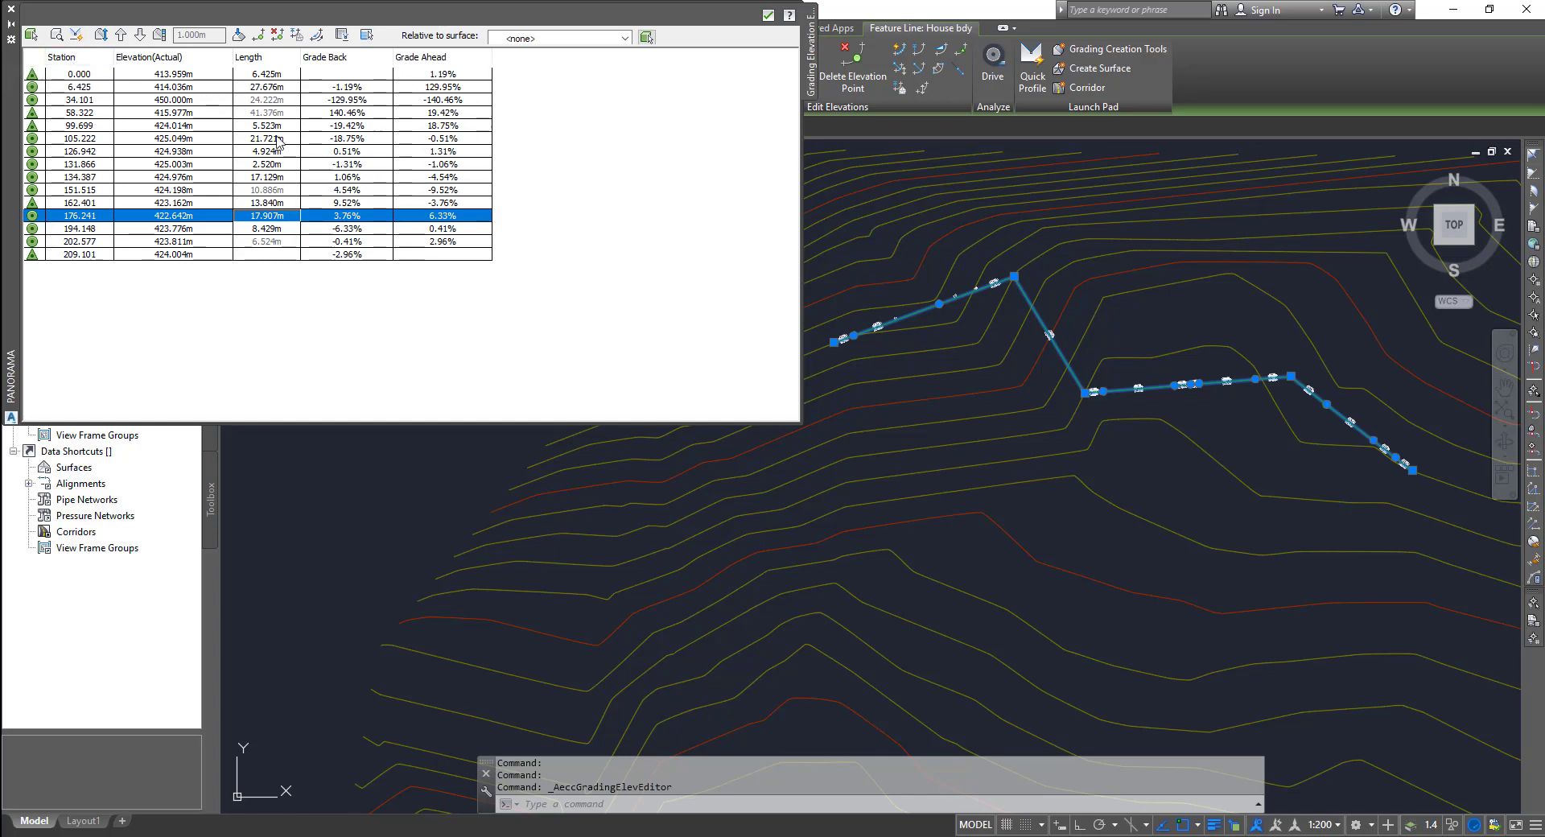
click(86, 74)
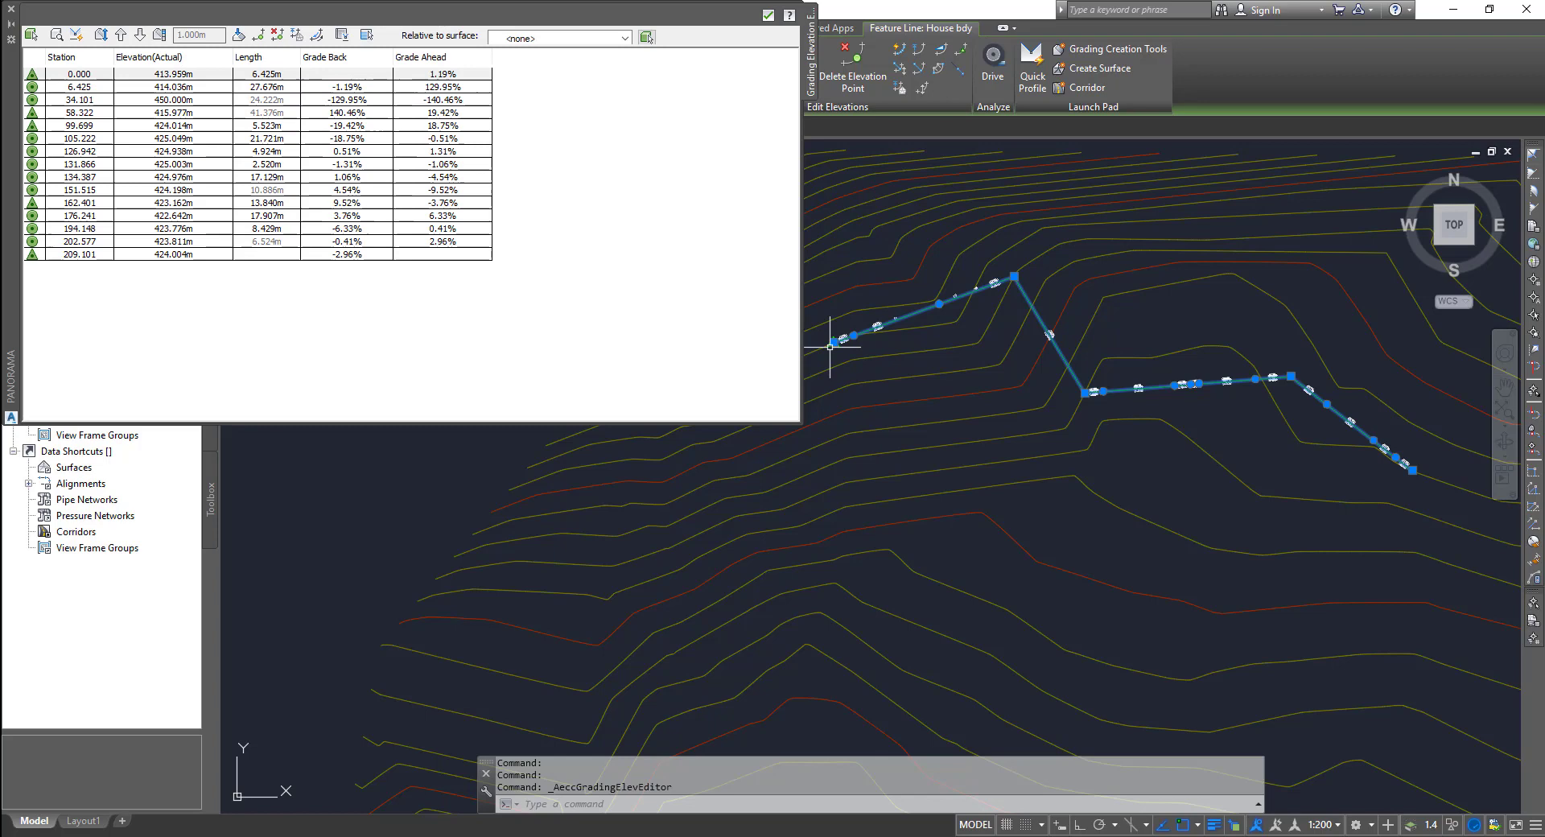
Raise the start vertex by 1m, then all vertices twice, bringing station 34.101 to 452.000m.
scroll(837, 345, up, 4)
middle_drag(946, 369, 981, 376)
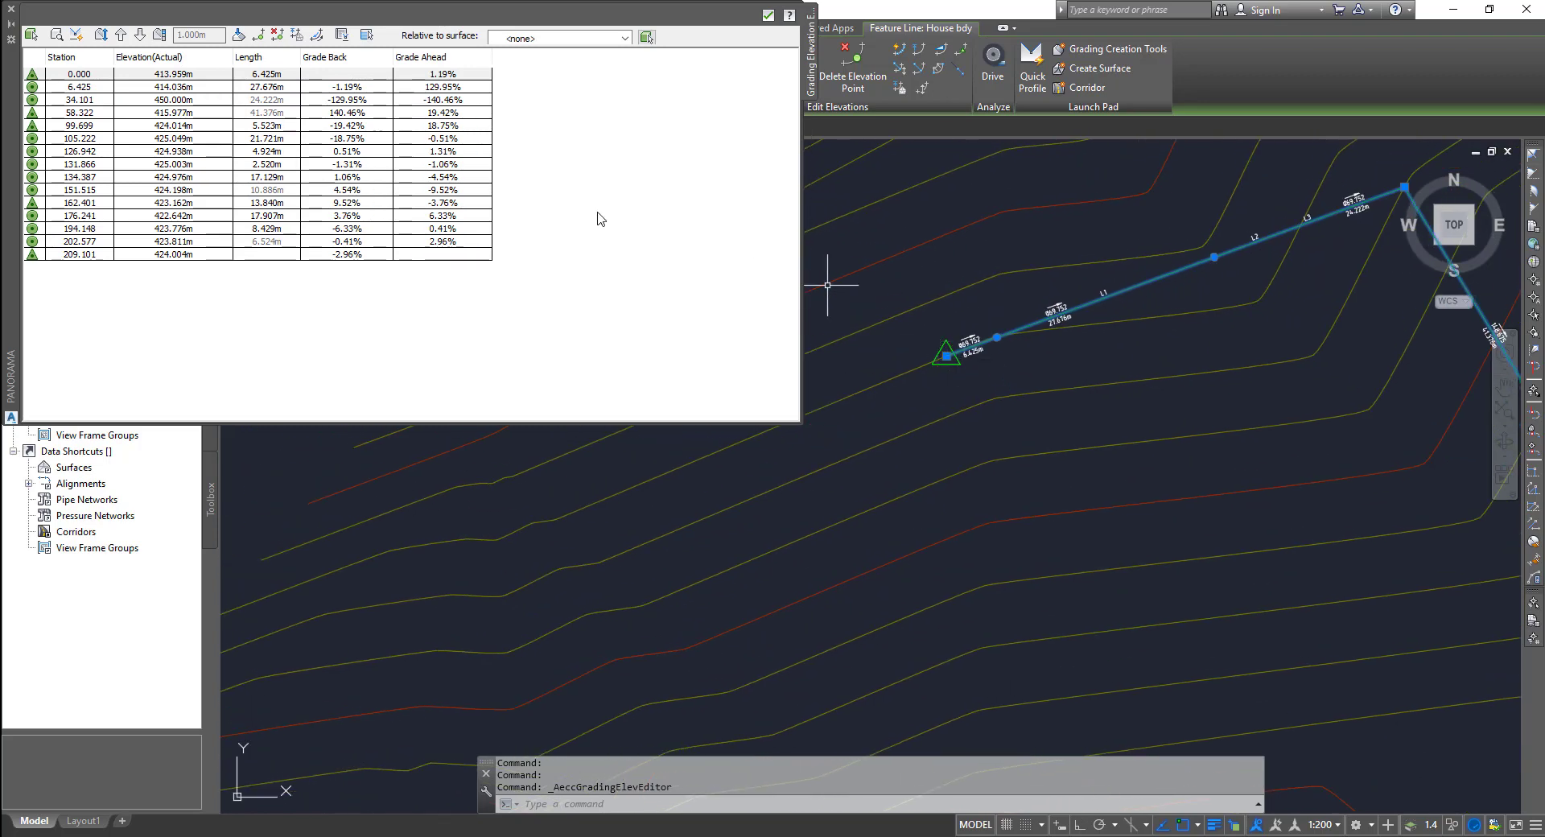
click(120, 35)
click(120, 35)
click(121, 35)
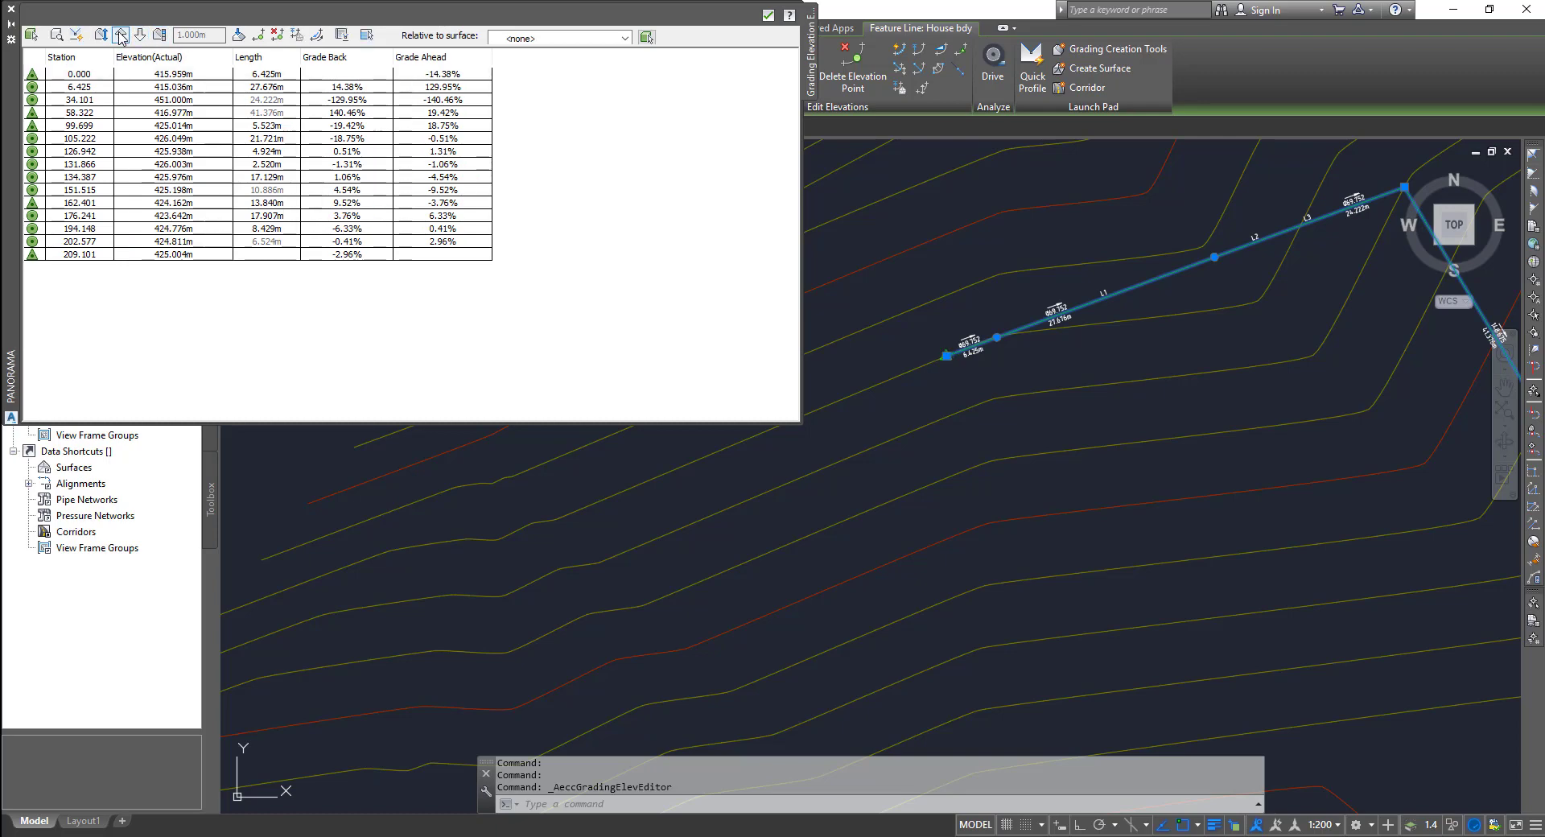
click(129, 74)
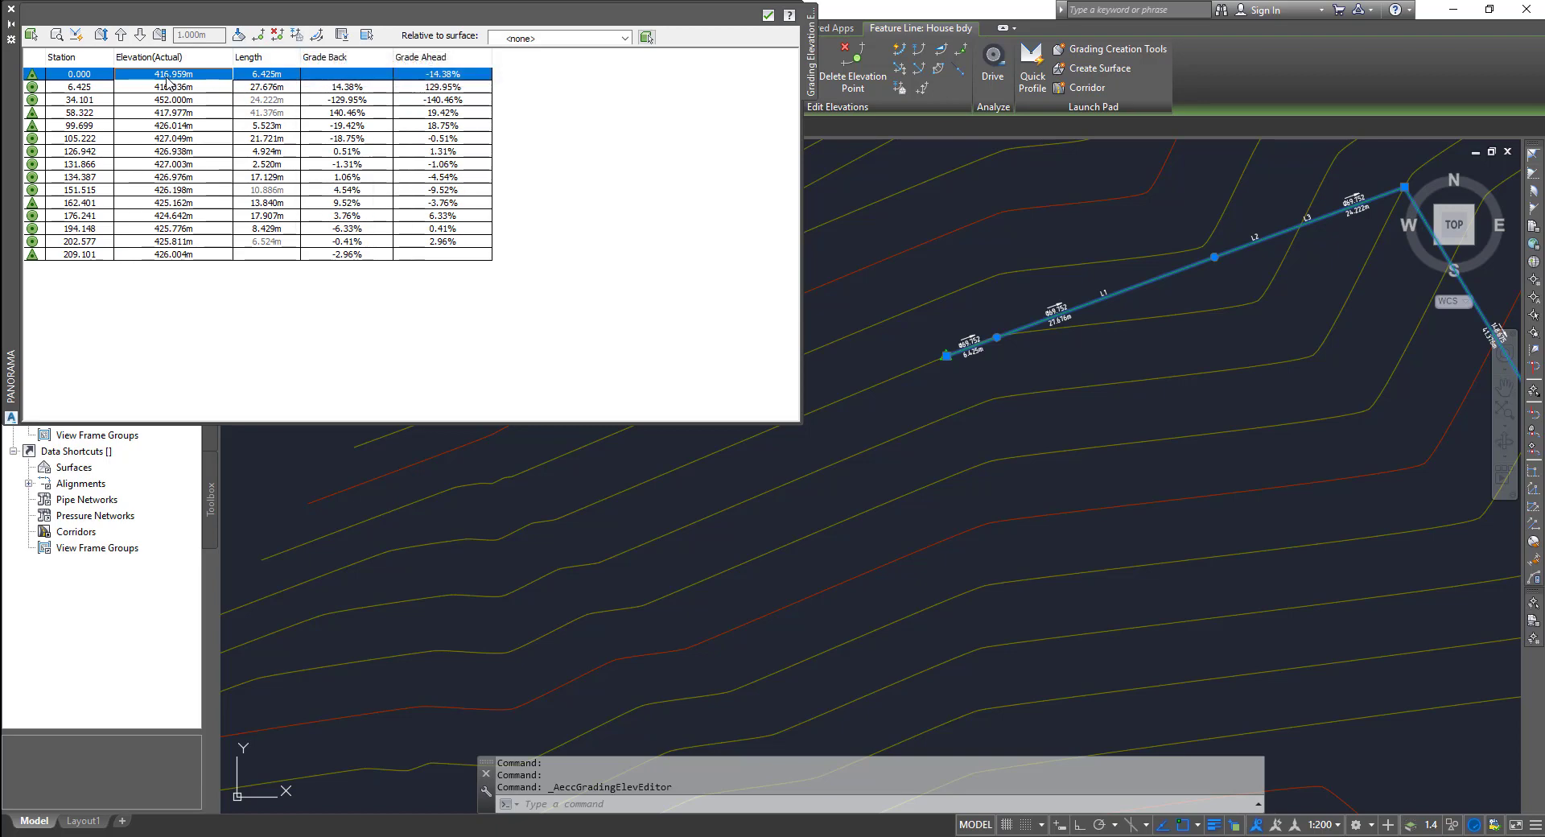
Set station 0.000 to its NSurface elevation of 413.959m.
click(297, 34)
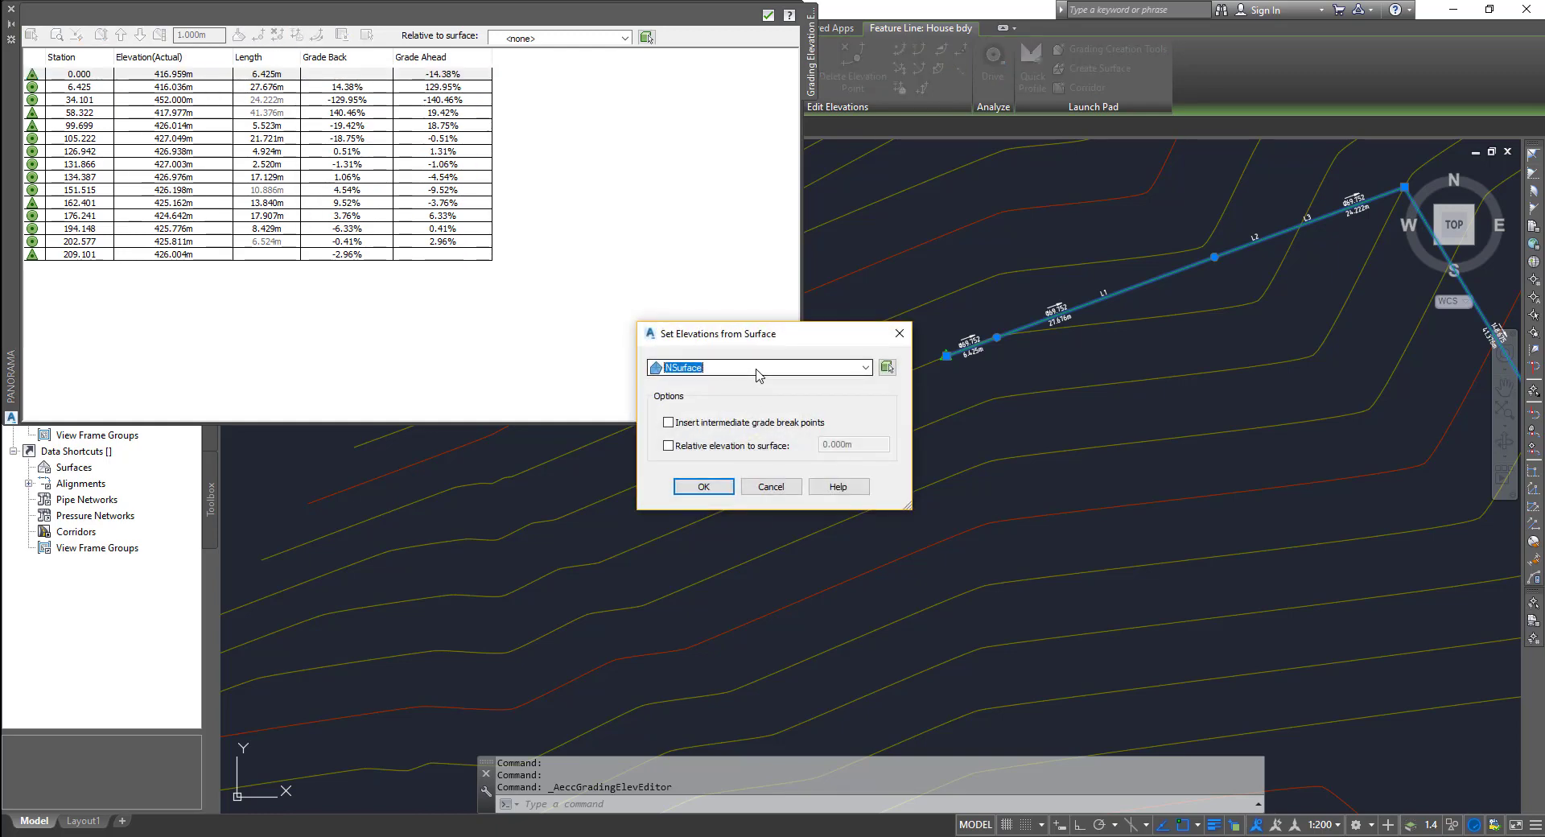
click(720, 488)
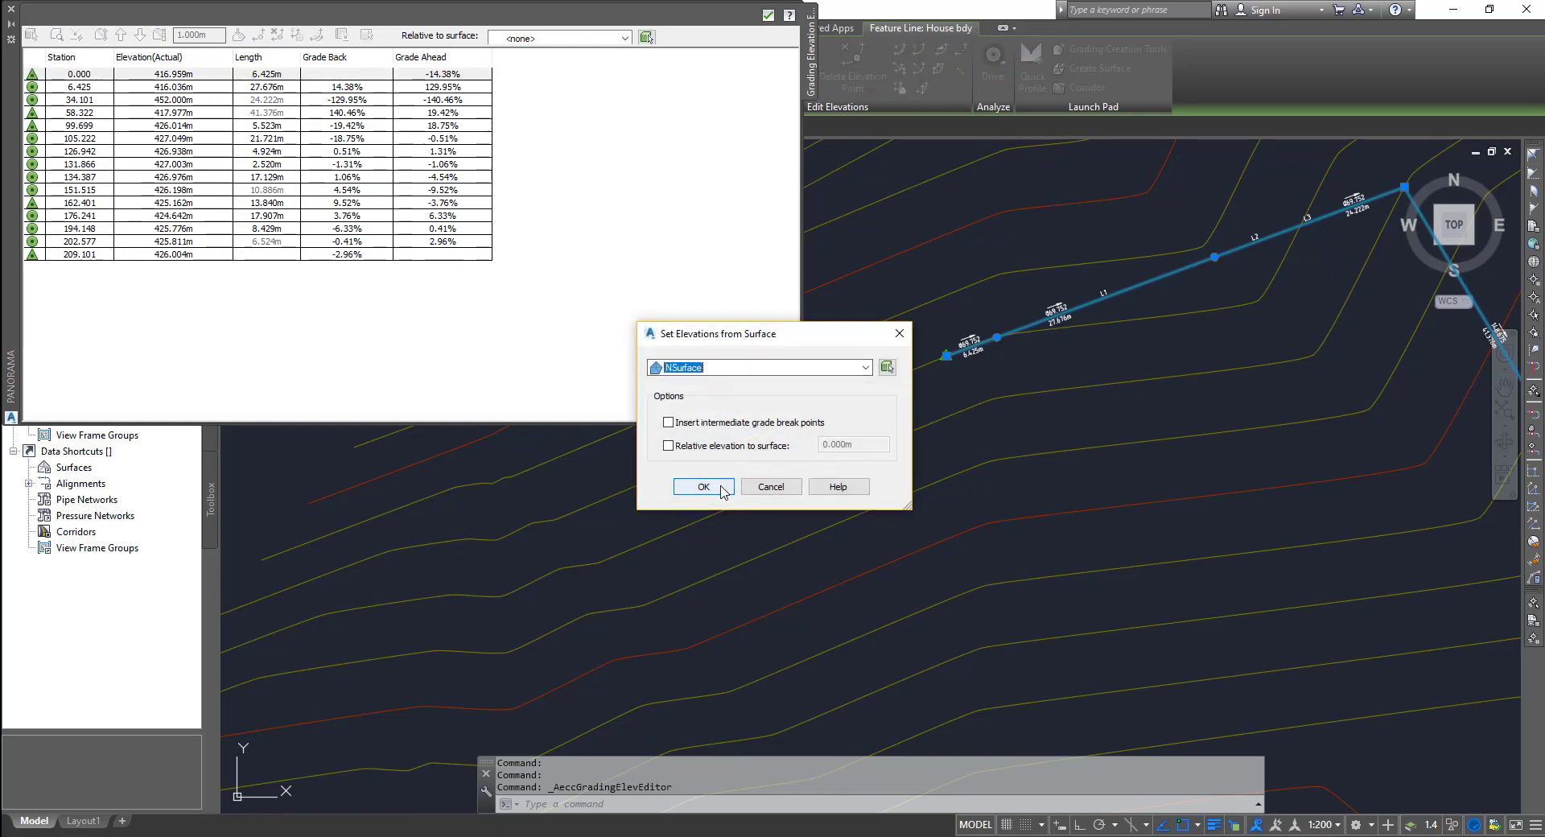
click(182, 74)
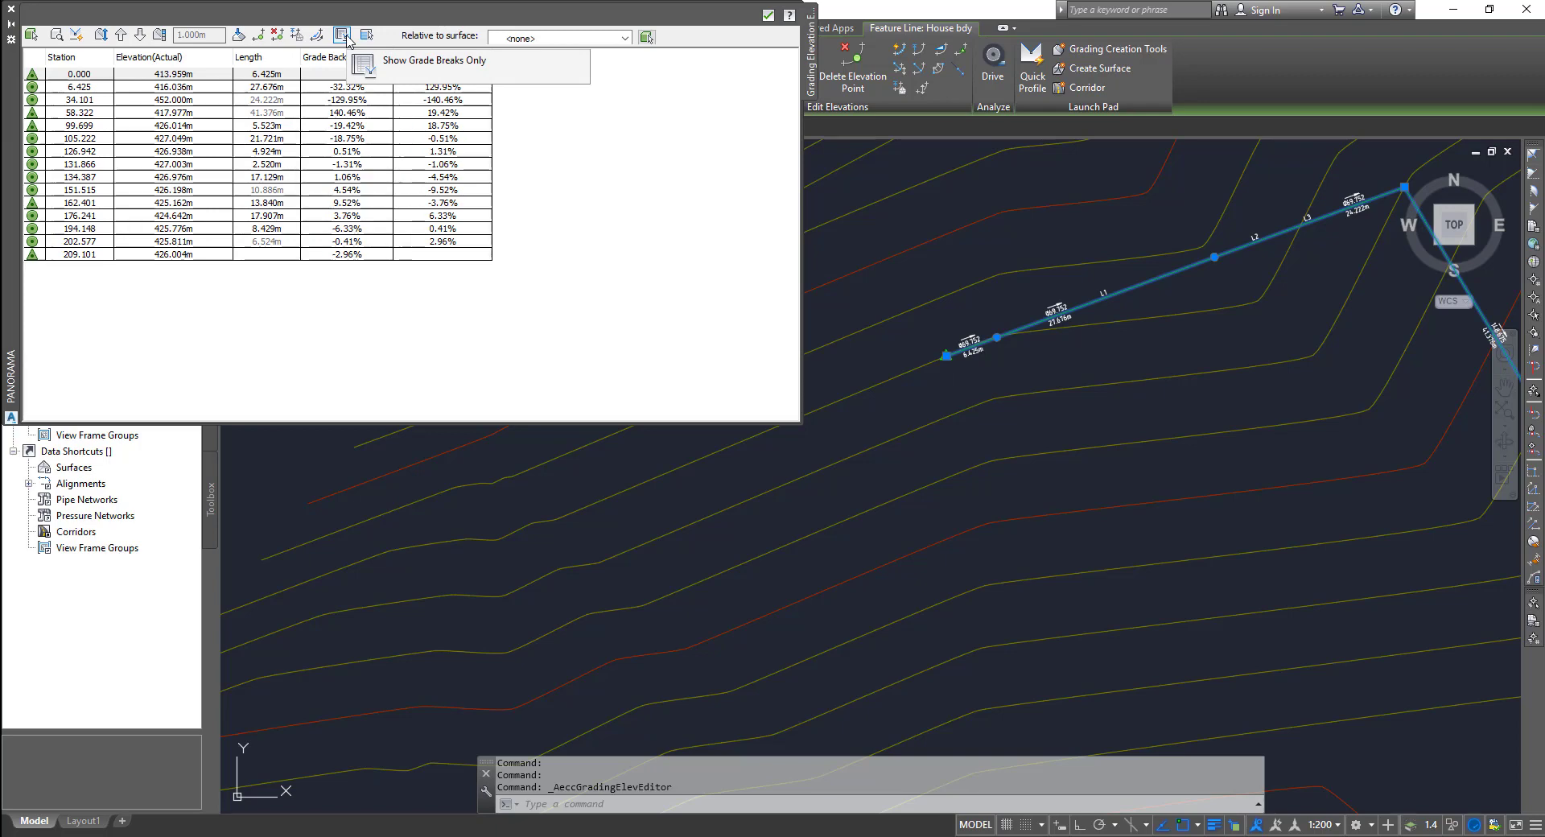
Unselect all rows, show elevations relative to NSurface, and close the Grading Elevation Editor.
click(342, 34)
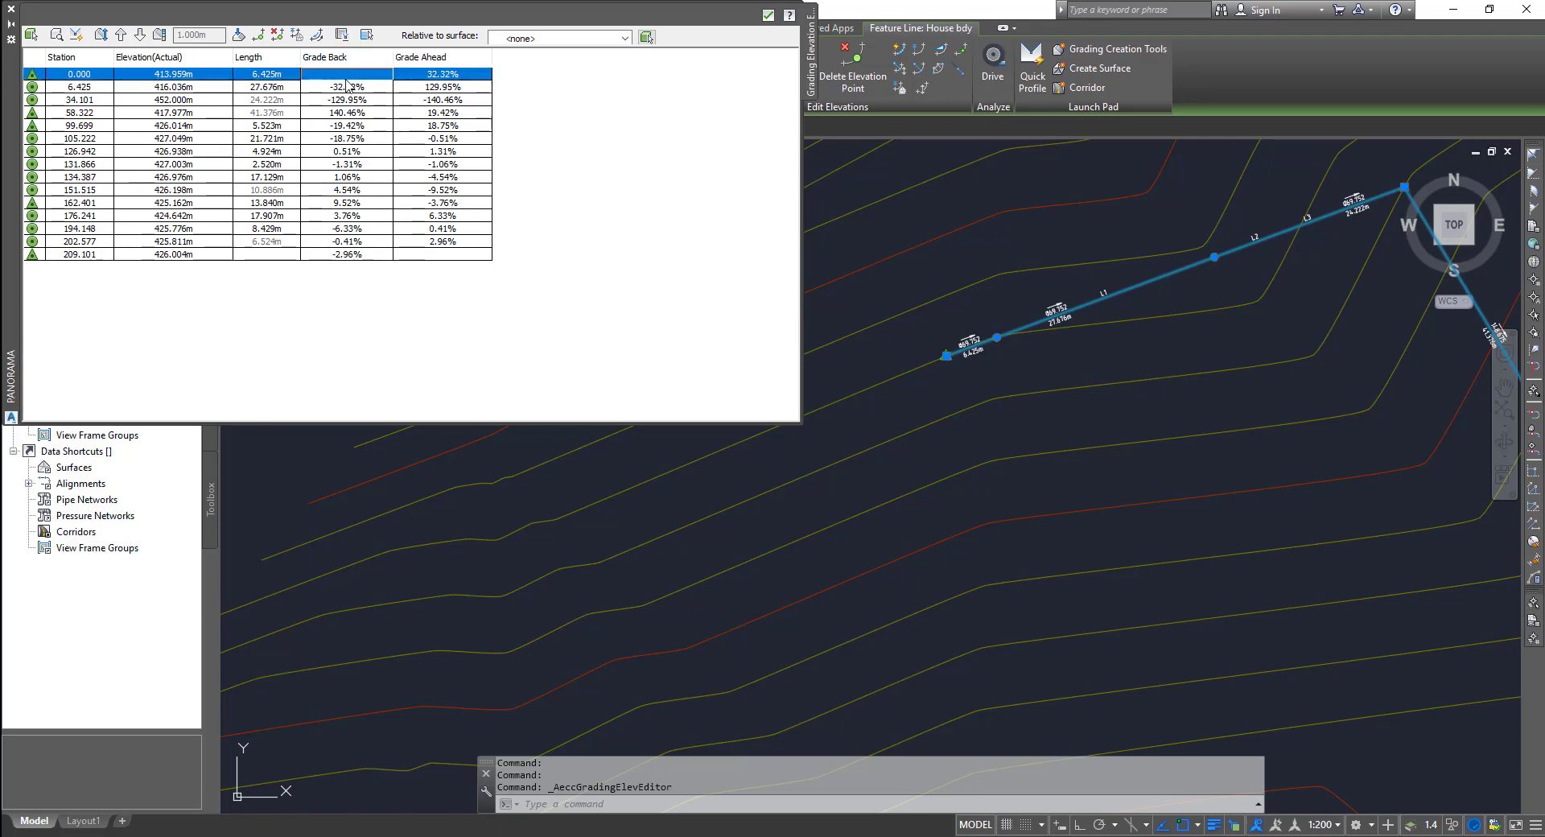
click(342, 37)
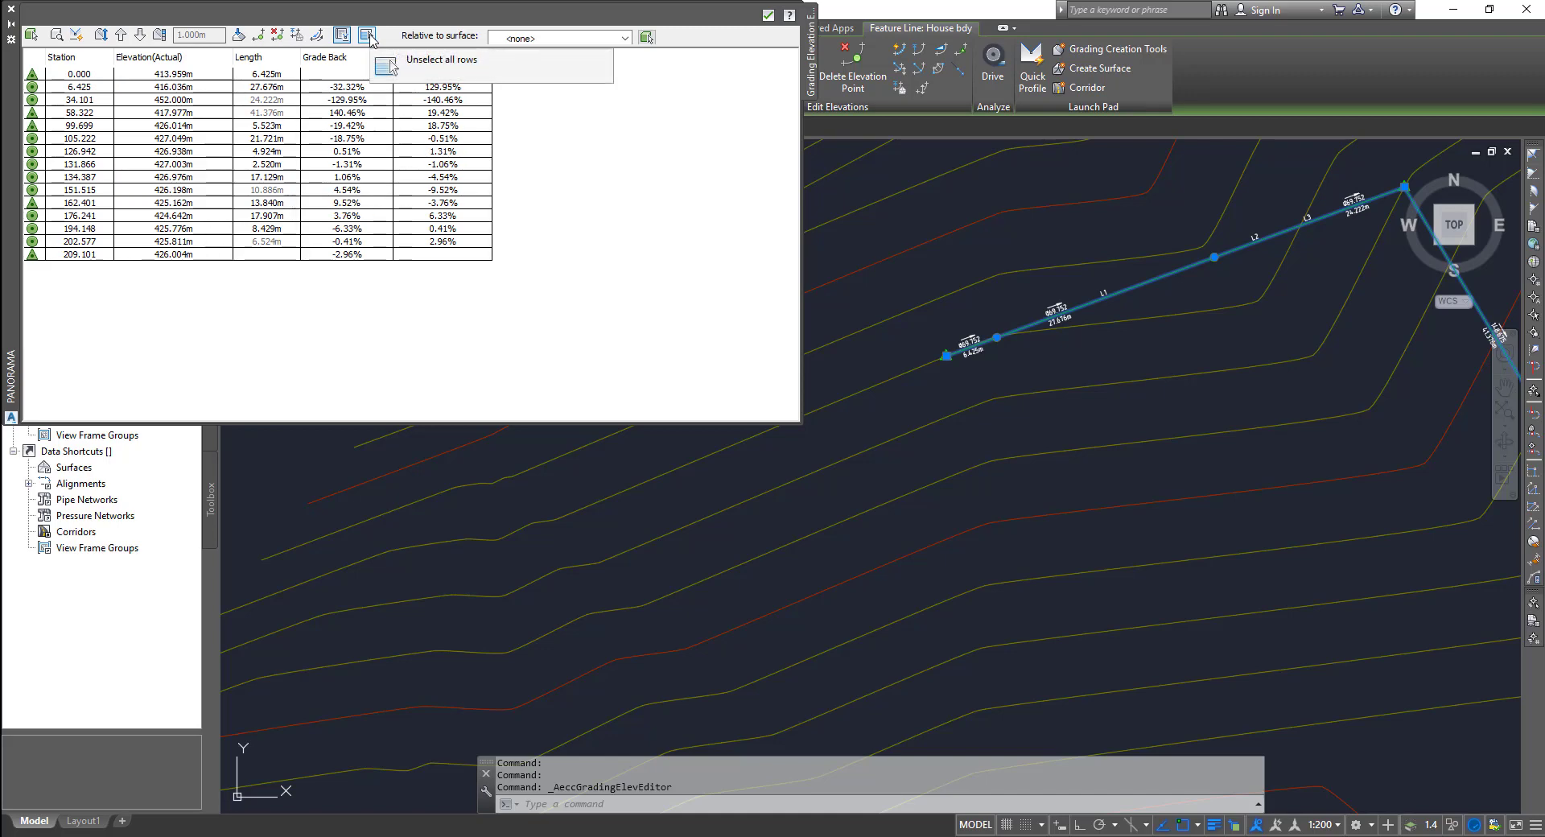
click(368, 35)
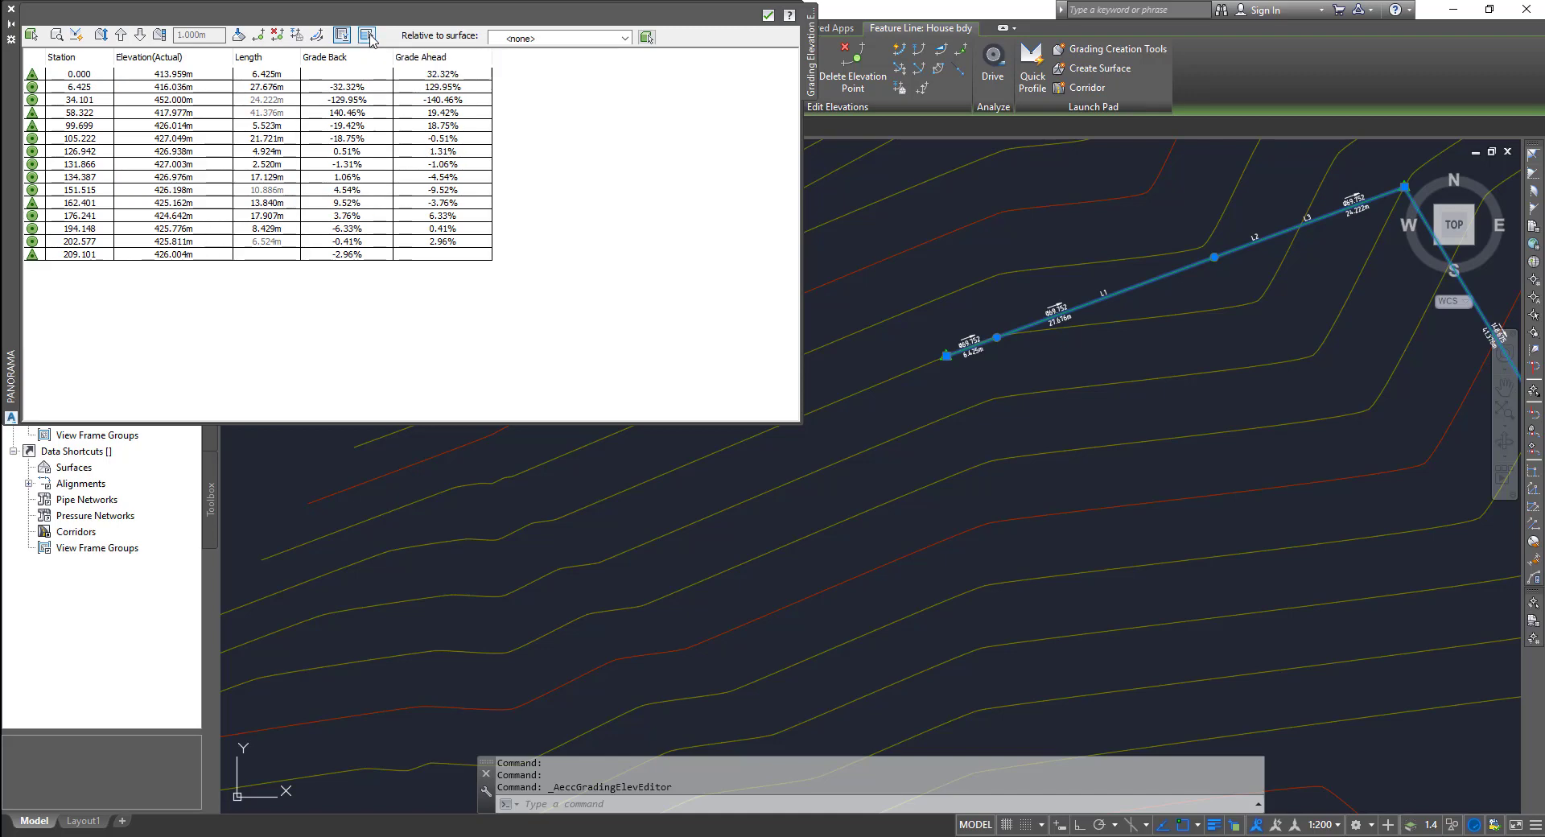
click(553, 38)
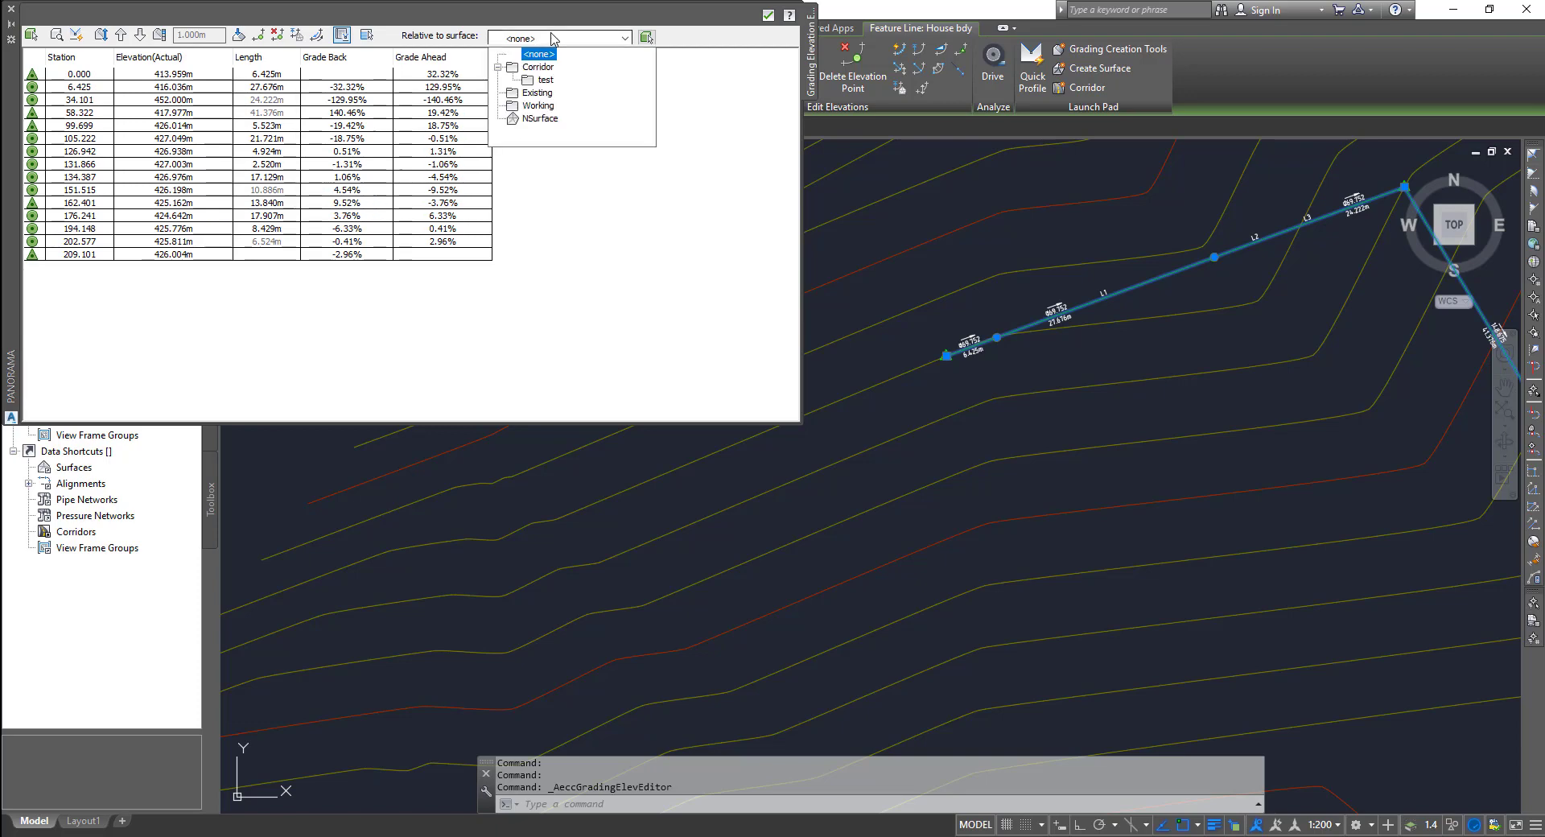
click(538, 118)
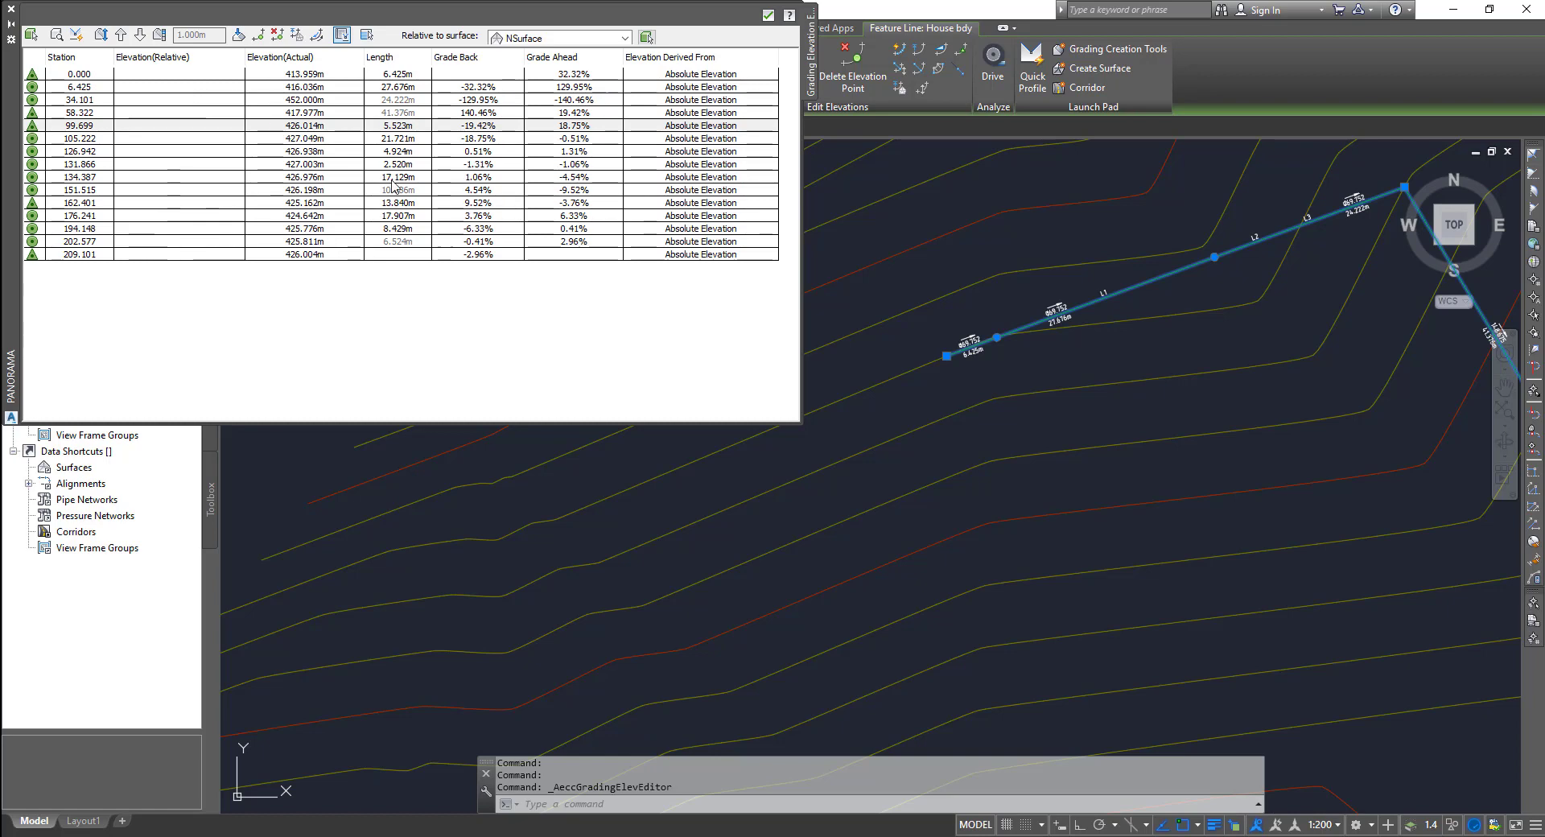
click(11, 9)
middle_drag(814, 332, 655, 403)
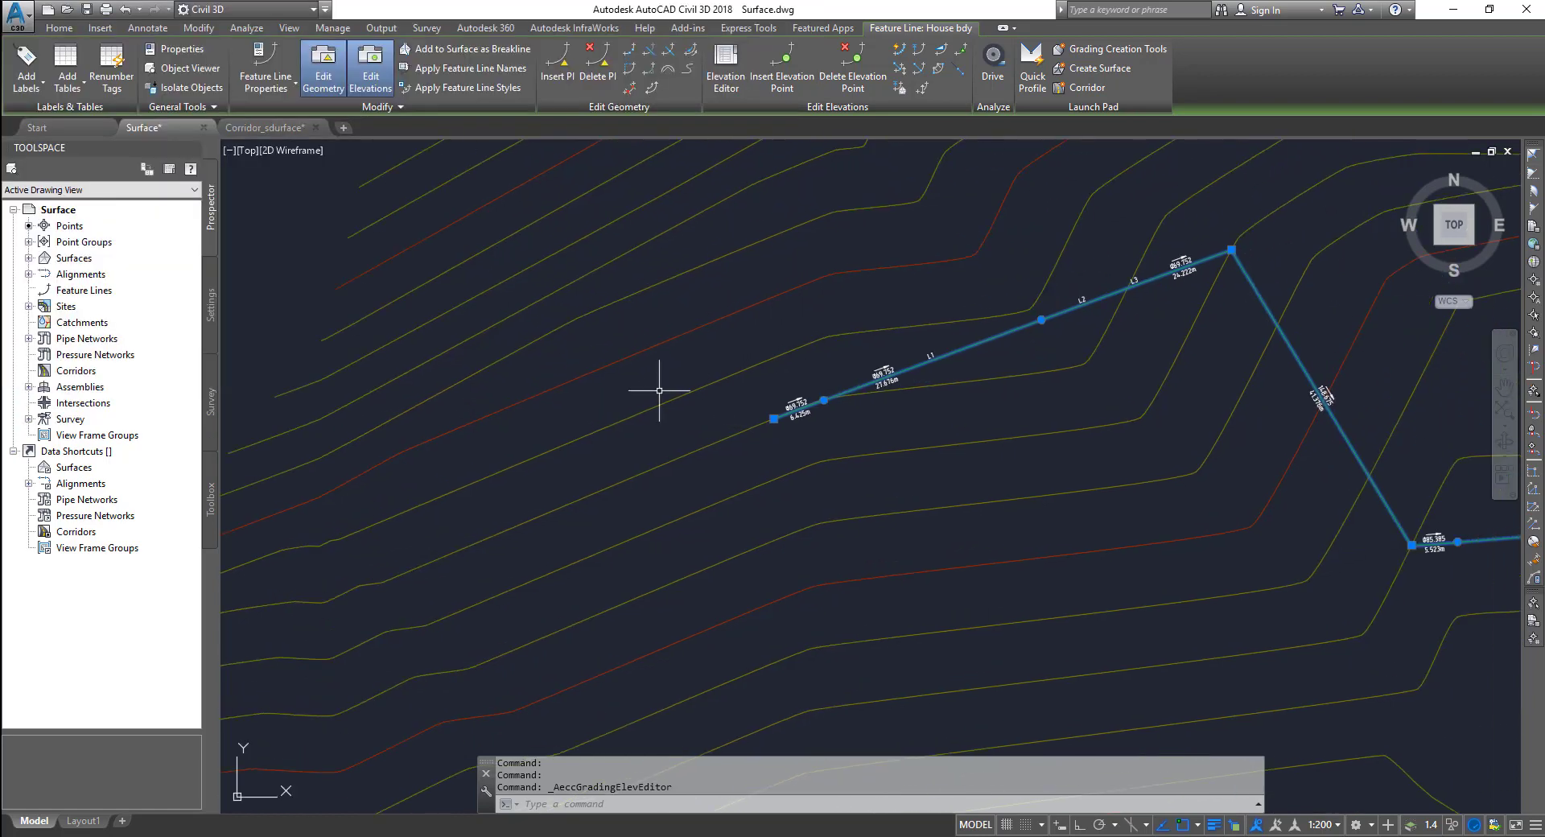
mouse_move(1233, 395)
middle_down()
mouse_move(1059, 407)
mouse_move(1026, 380)
middle_up()
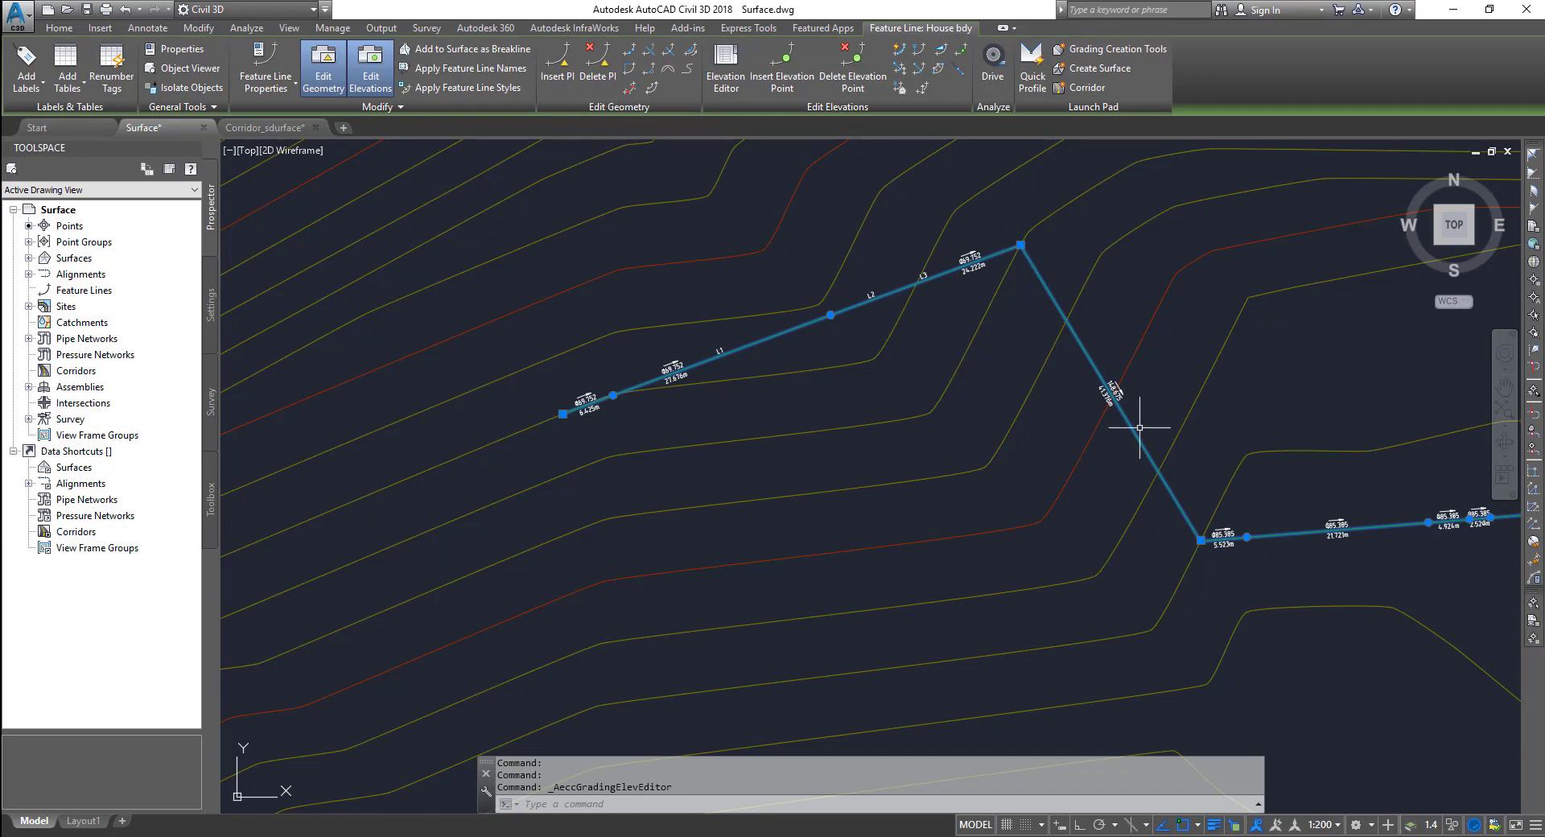
mouse_move(1139, 428)
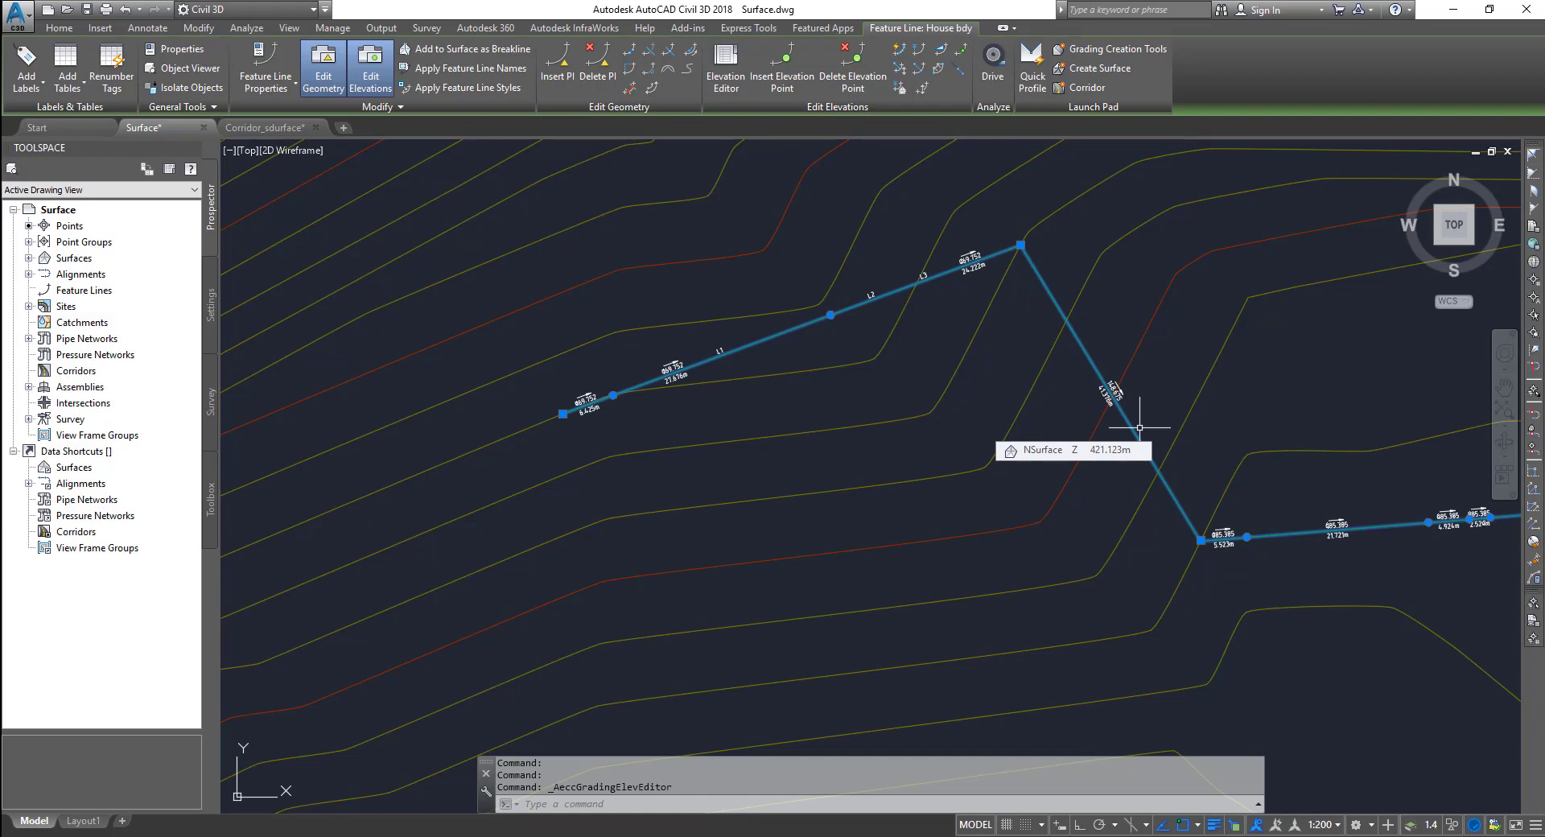